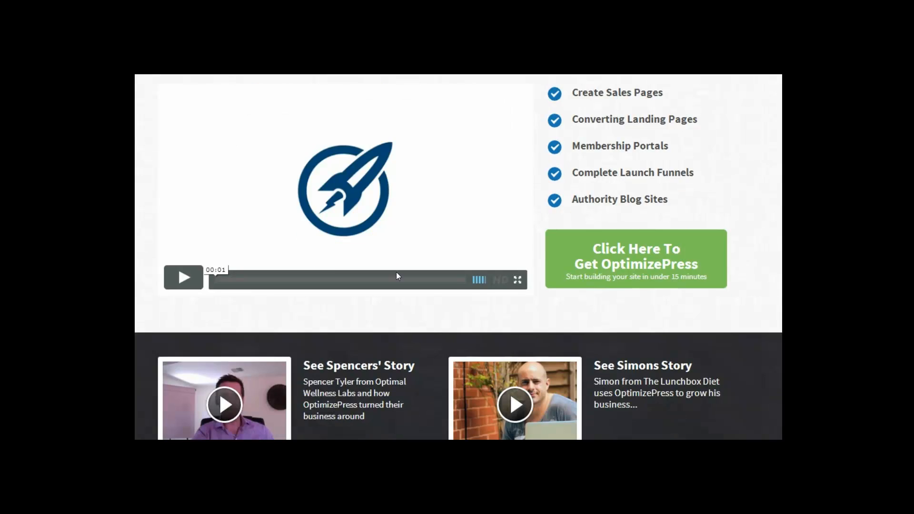
Step: Review the OptimizePress sales page, including its page types, customer stories and the LiveEditor feature
{"action": "scroll", "coordinate": [429, 272], "scroll_direction": "down", "scroll_amount": 1}
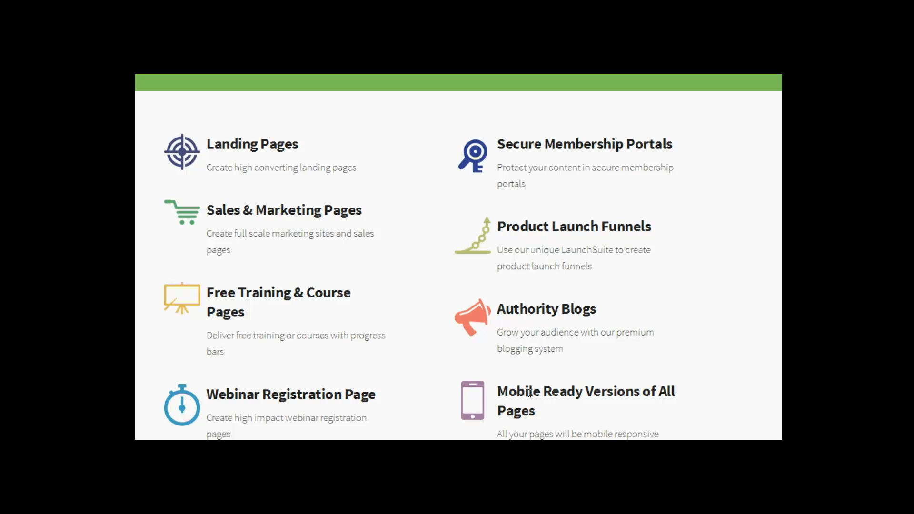
{"action": "scroll", "coordinate": [545, 373], "scroll_direction": "down", "scroll_amount": 1}
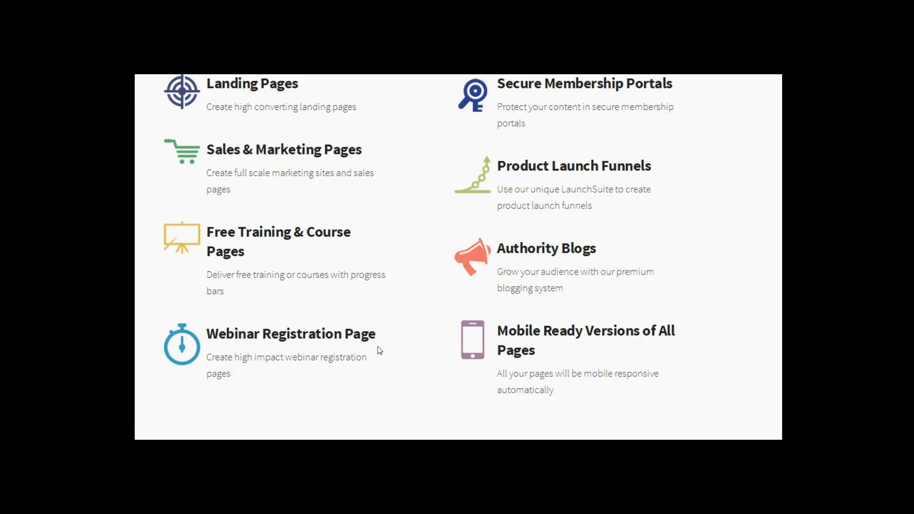
{"action": "scroll", "coordinate": [451, 393], "scroll_direction": "down", "scroll_amount": 1}
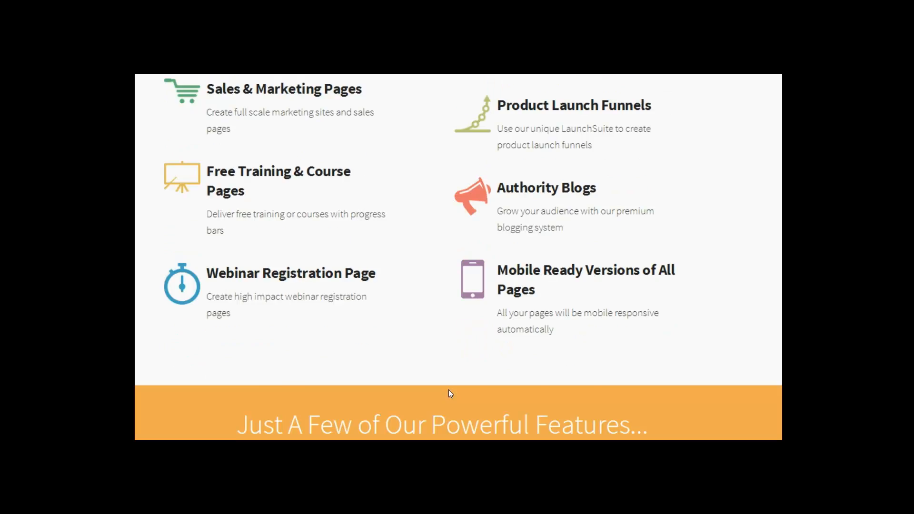
{"action": "scroll", "coordinate": [450, 393], "scroll_direction": "down", "scroll_amount": 5}
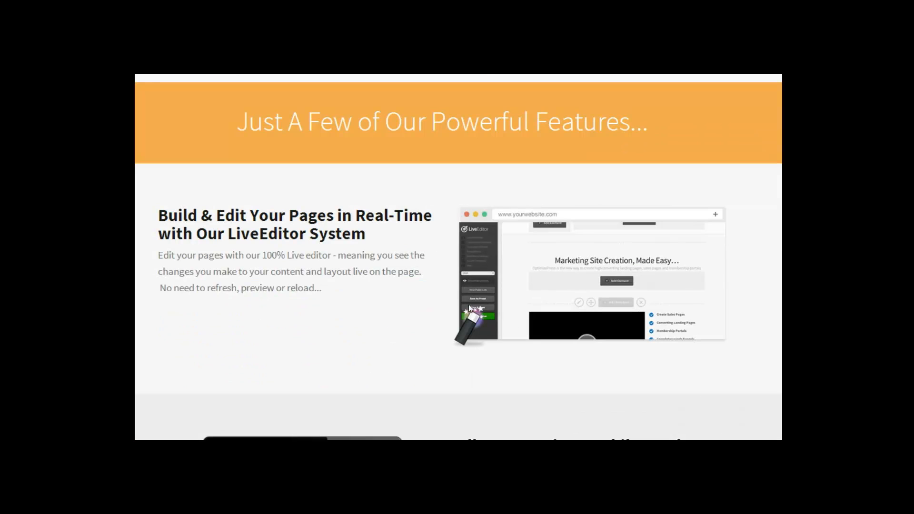
{"action": "scroll", "coordinate": [469, 308], "scroll_direction": "down", "scroll_amount": 1}
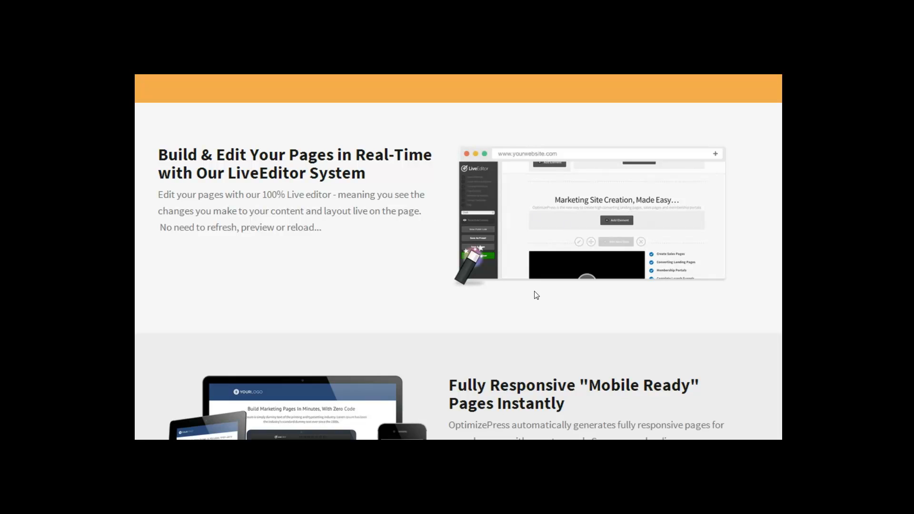
{"action": "scroll", "coordinate": [481, 247], "scroll_direction": "up", "scroll_amount": 3}
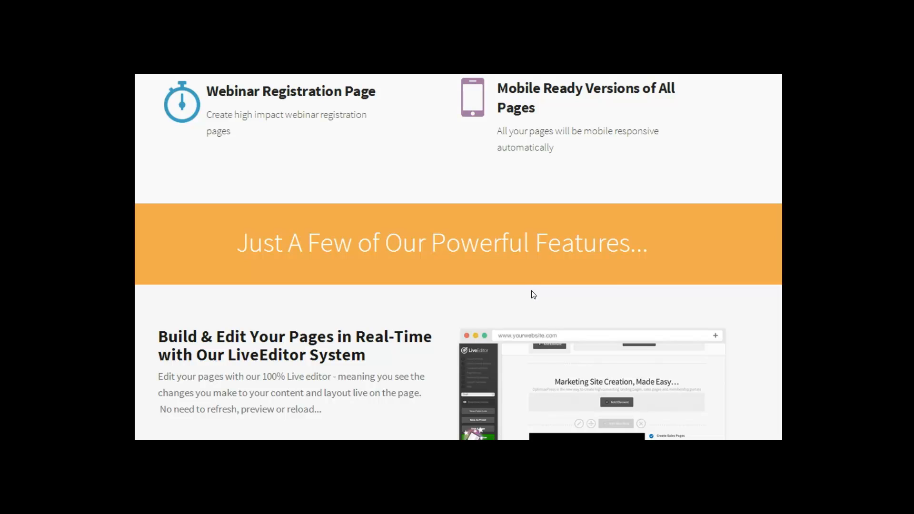
{"action": "scroll", "coordinate": [533, 296], "scroll_direction": "up", "scroll_amount": 5}
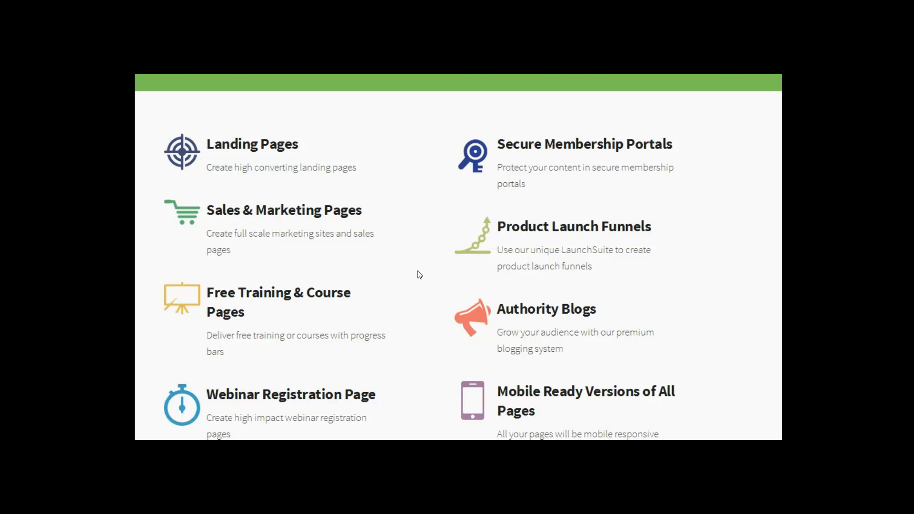
{"action": "scroll", "coordinate": [419, 275], "scroll_direction": "up", "scroll_amount": 10}
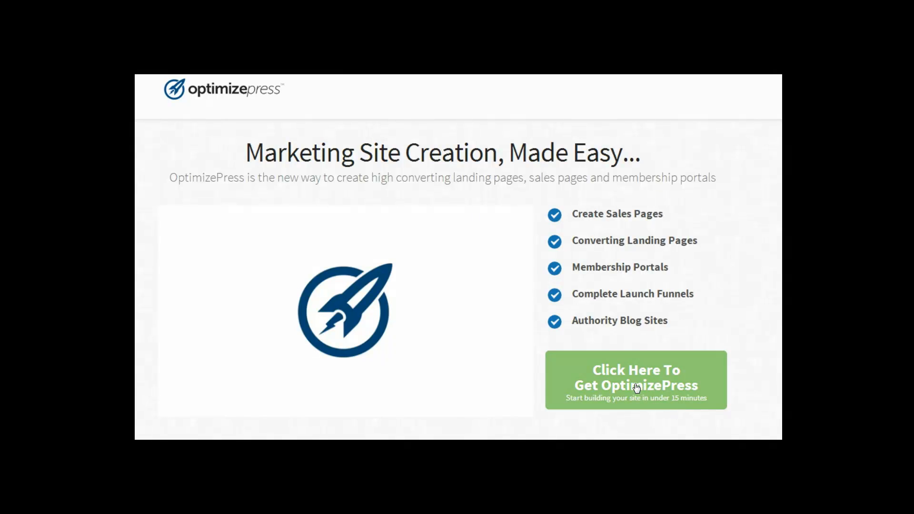
{"action": "scroll", "coordinate": [637, 376], "scroll_direction": "down", "scroll_amount": 4}
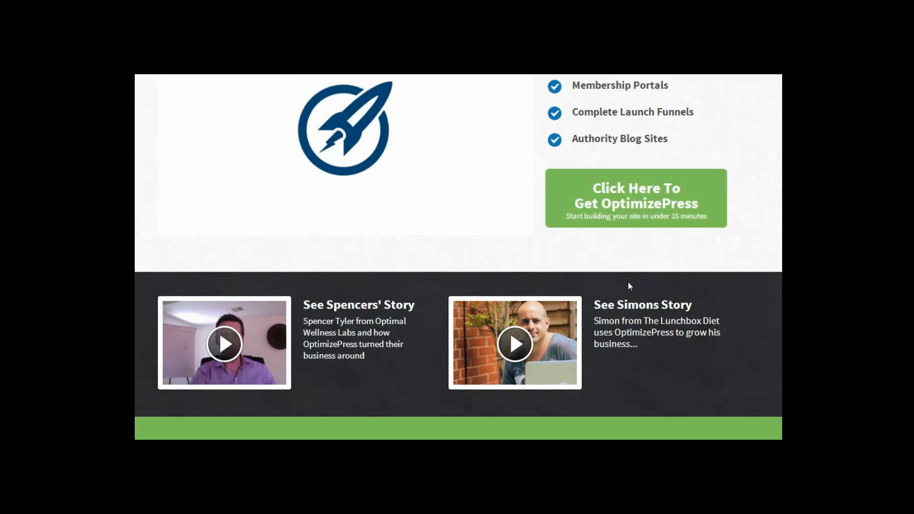
{"action": "scroll", "coordinate": [631, 286], "scroll_direction": "down", "scroll_amount": 3}
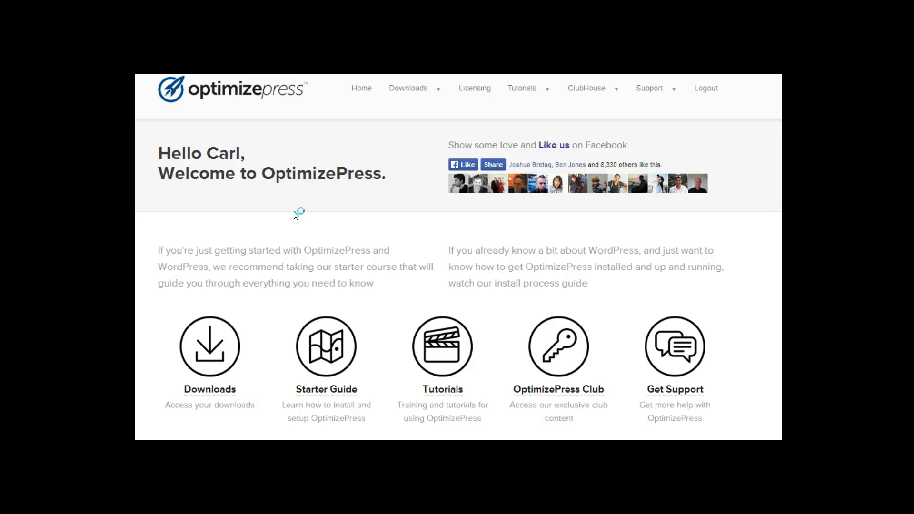
Step: Review the theme, plugin, OptimizeMember and extra files offered under Your Downloads in the OptimizePress members area
{"action": "scroll", "coordinate": [392, 263], "scroll_direction": "down", "scroll_amount": 6}
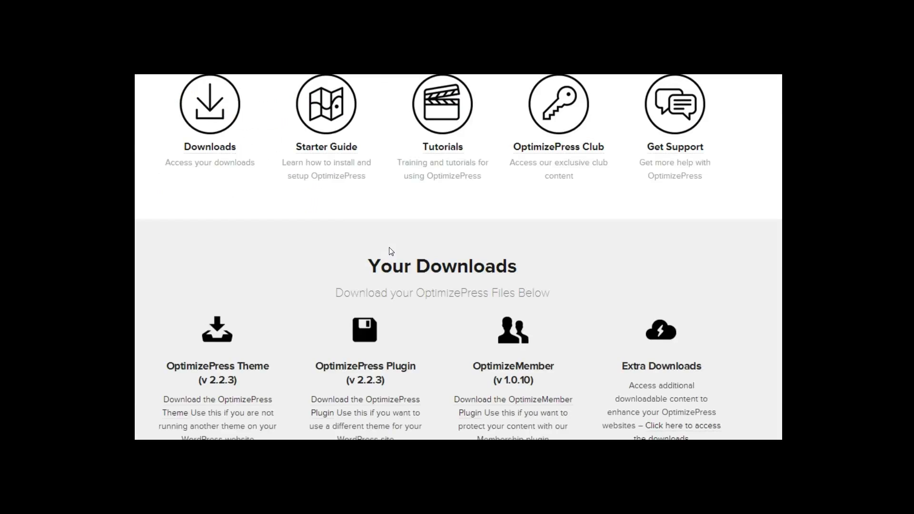
{"action": "scroll", "coordinate": [391, 251], "scroll_direction": "down", "scroll_amount": 2}
{"action": "scroll", "coordinate": [485, 235], "scroll_direction": "down", "scroll_amount": 2}
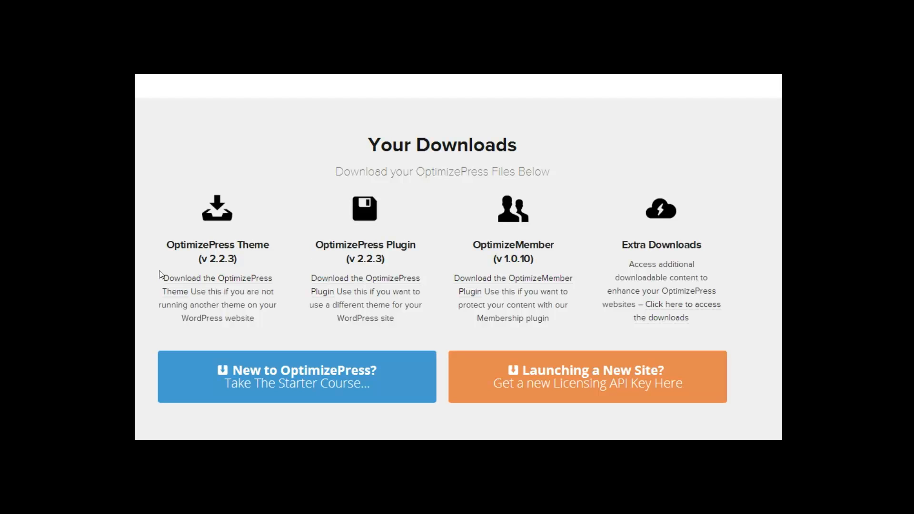
{"action": "scroll", "coordinate": [488, 227], "scroll_direction": "down", "scroll_amount": 1}
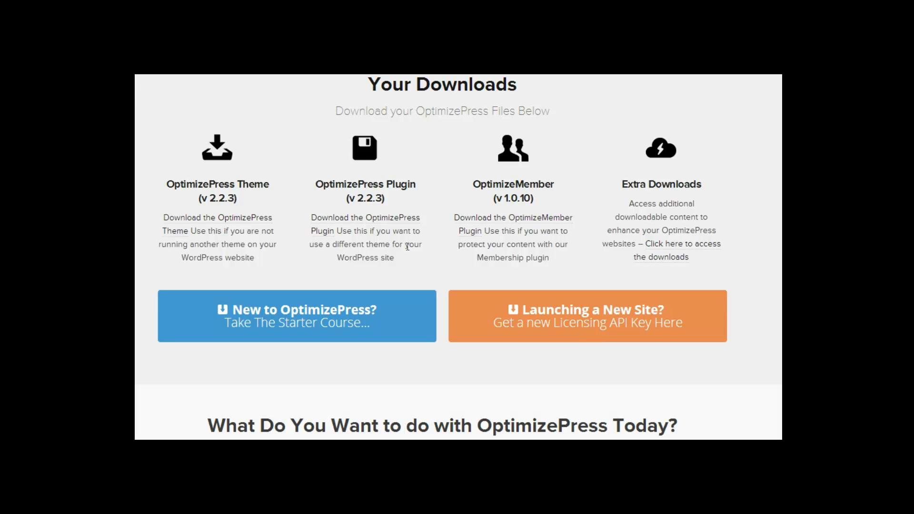
{"action": "left_click_drag", "start_coordinate": [487, 183], "coordinate": [543, 186]}
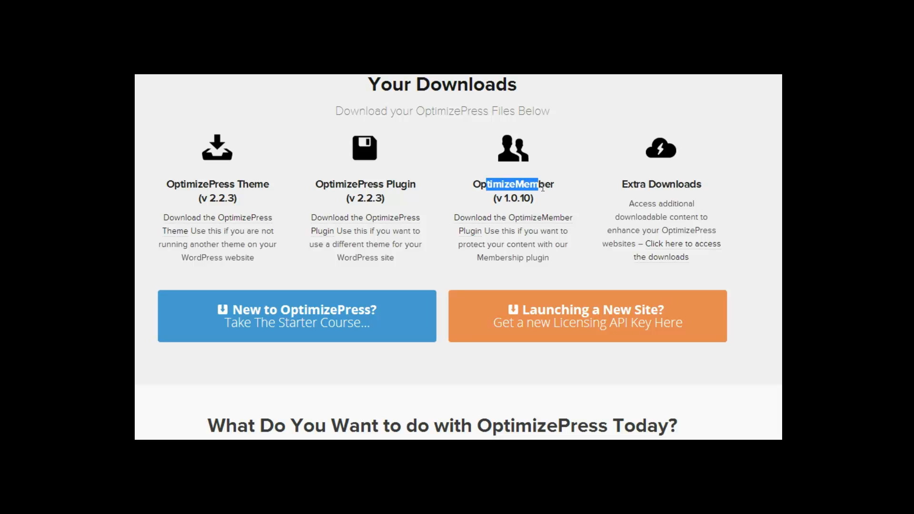
{"action": "left_click", "coordinate": [548, 188]}
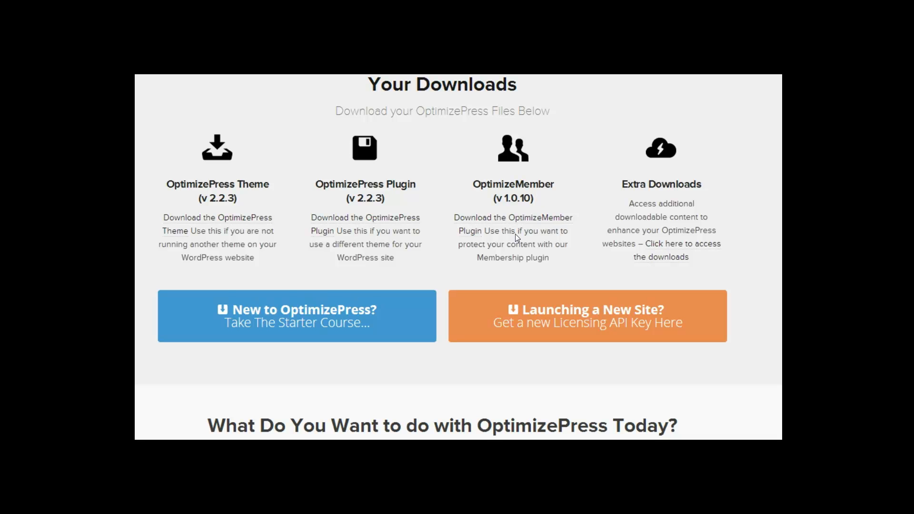
Step: Switch to the Extra Downloads page and look over the Overlay Optin Lander and IMScalable templates
{"action": "key", "text": "ctrl+Tab"}
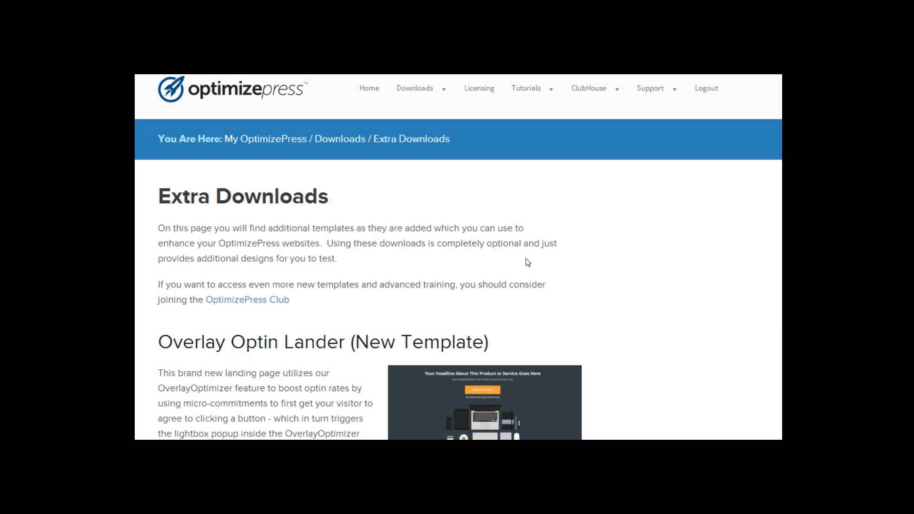
{"action": "scroll", "coordinate": [274, 293], "scroll_direction": "down", "scroll_amount": 3}
{"action": "scroll", "coordinate": [419, 294], "scroll_direction": "down", "scroll_amount": 9}
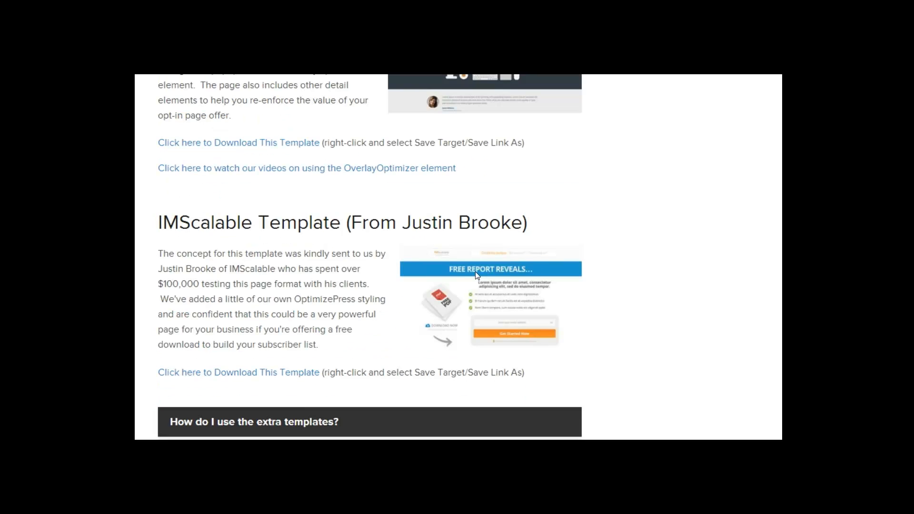
{"action": "scroll", "coordinate": [331, 253], "scroll_direction": "up", "scroll_amount": 11}
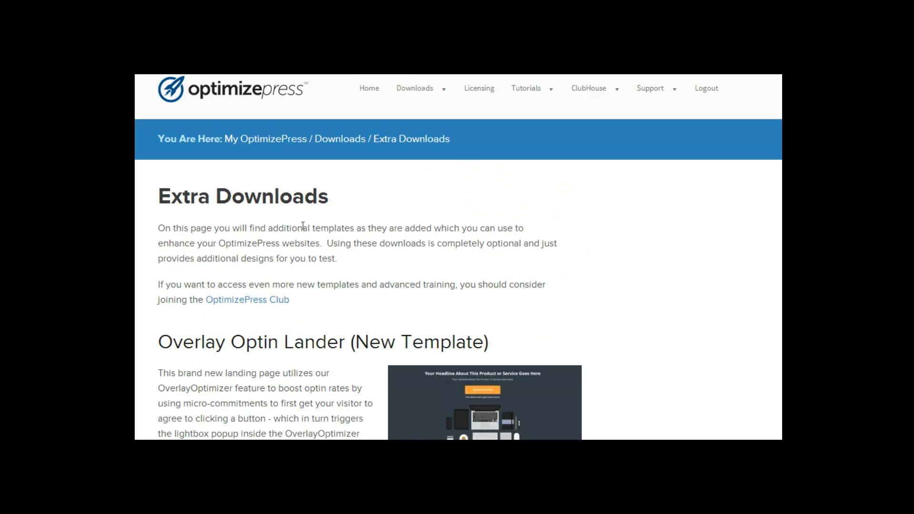
Step: Return to the members area home page and look over its training topics, licensing link and downloads
{"action": "mouse_move", "coordinate": [416, 96]}
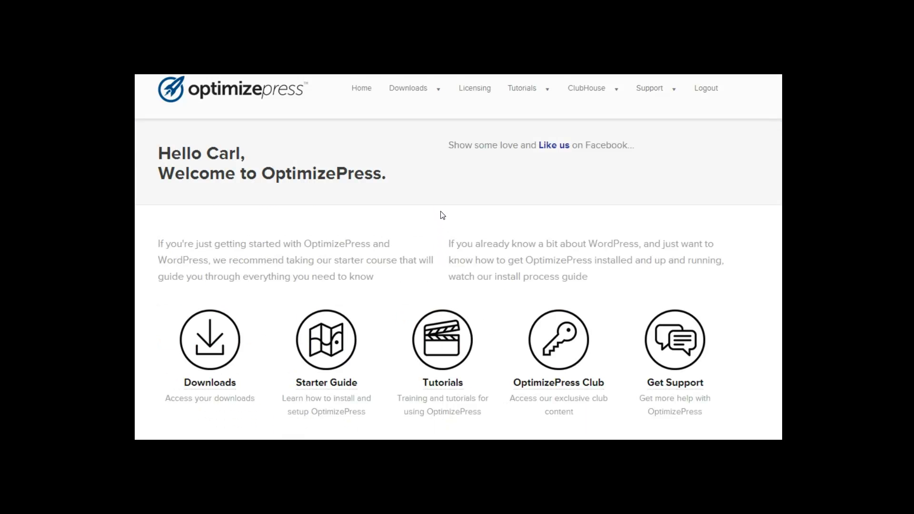
{"action": "scroll", "coordinate": [443, 216], "scroll_direction": "down", "scroll_amount": 4}
{"action": "scroll", "coordinate": [480, 237], "scroll_direction": "down", "scroll_amount": 10}
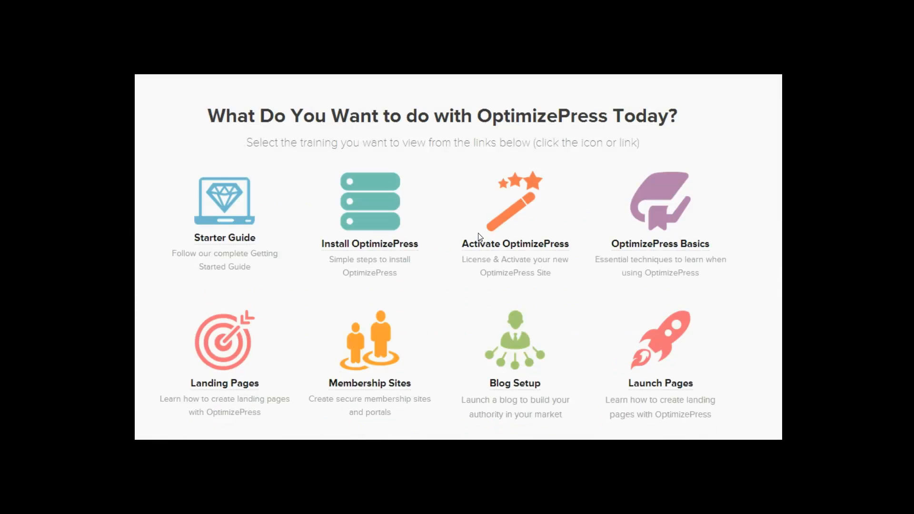
{"action": "scroll", "coordinate": [475, 245], "scroll_direction": "up", "scroll_amount": 4}
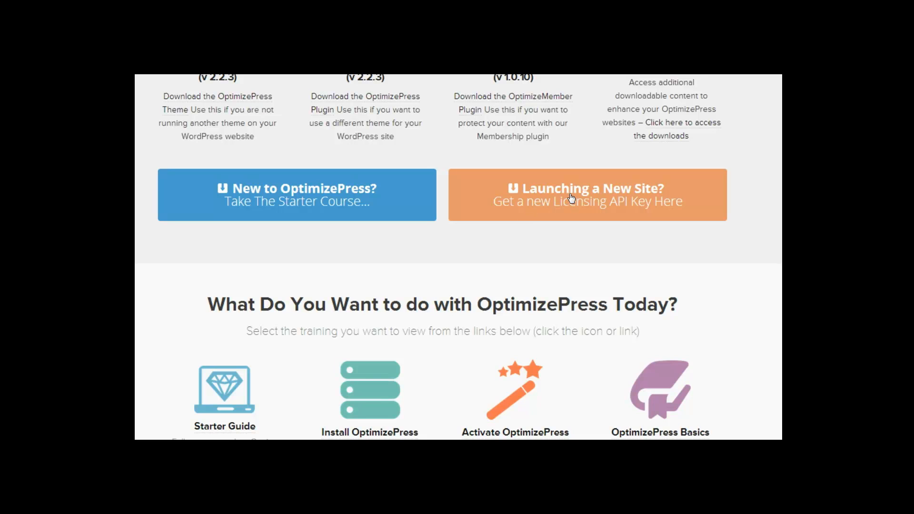
{"action": "scroll", "coordinate": [349, 210], "scroll_direction": "down", "scroll_amount": 5}
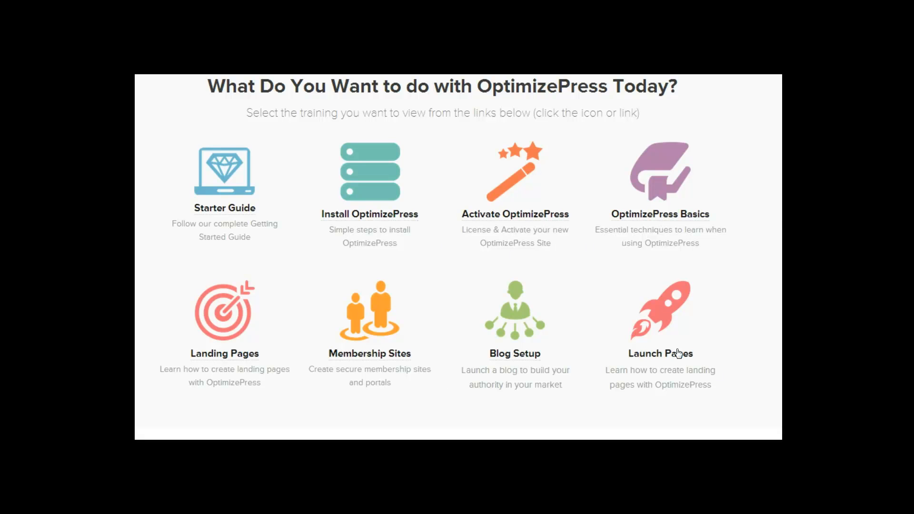
{"action": "scroll", "coordinate": [679, 354], "scroll_direction": "up", "scroll_amount": 7}
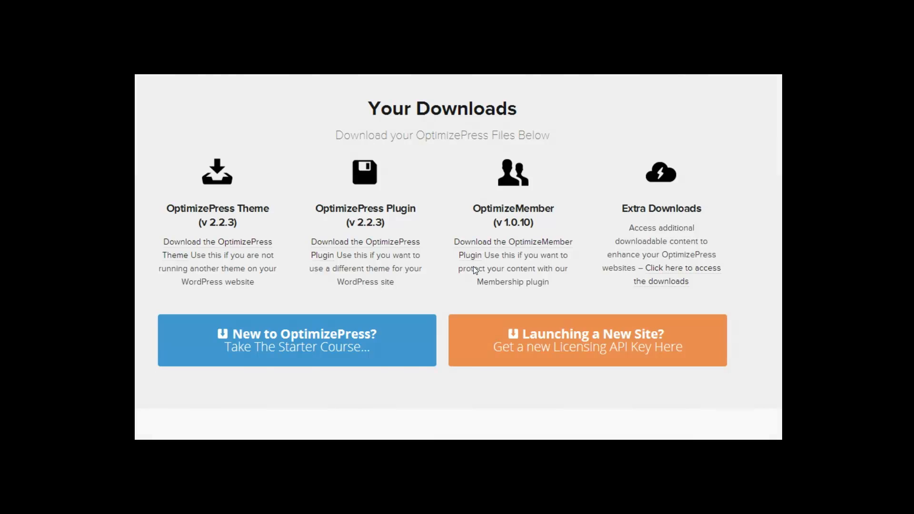
{"action": "scroll", "coordinate": [469, 263], "scroll_direction": "up", "scroll_amount": 3}
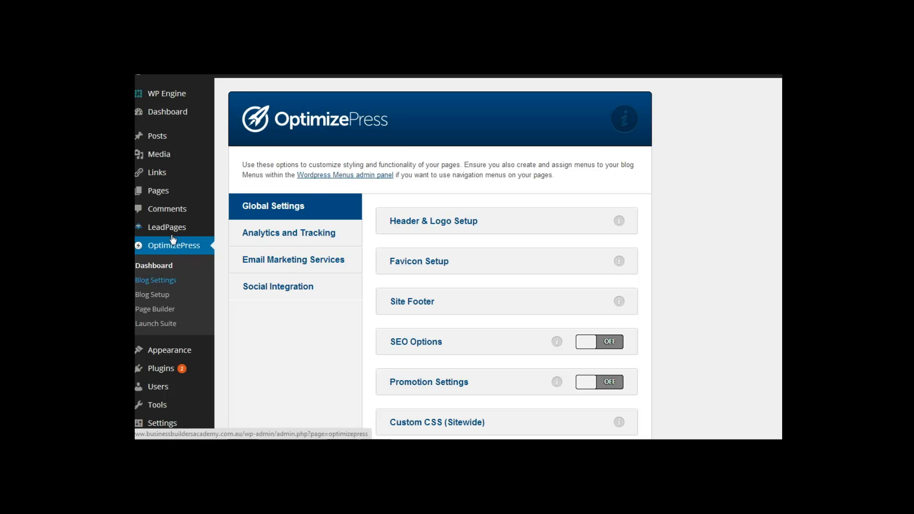
Step: Expand Header & Logo Setup in the site's OptimizePress global settings, inspect its logo and banner options, and collapse it
{"action": "scroll", "coordinate": [448, 172], "scroll_direction": "down", "scroll_amount": 1}
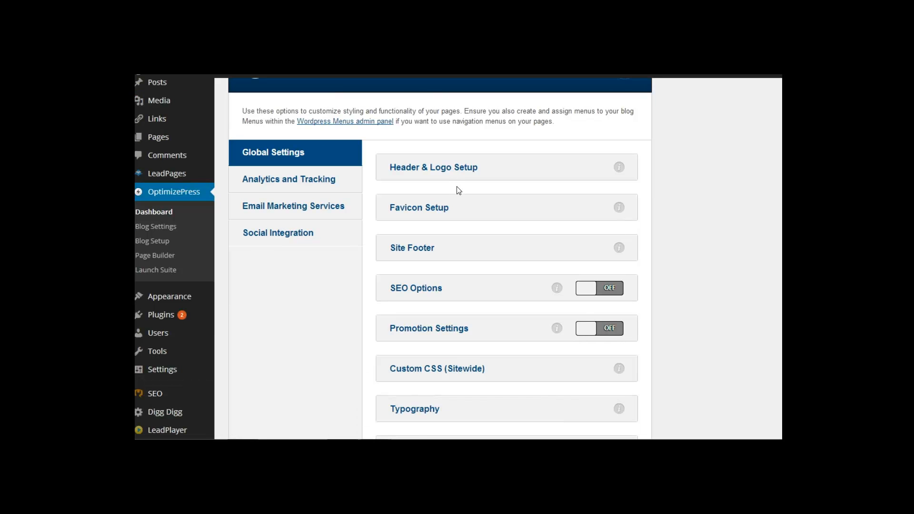
{"action": "left_click", "coordinate": [442, 170]}
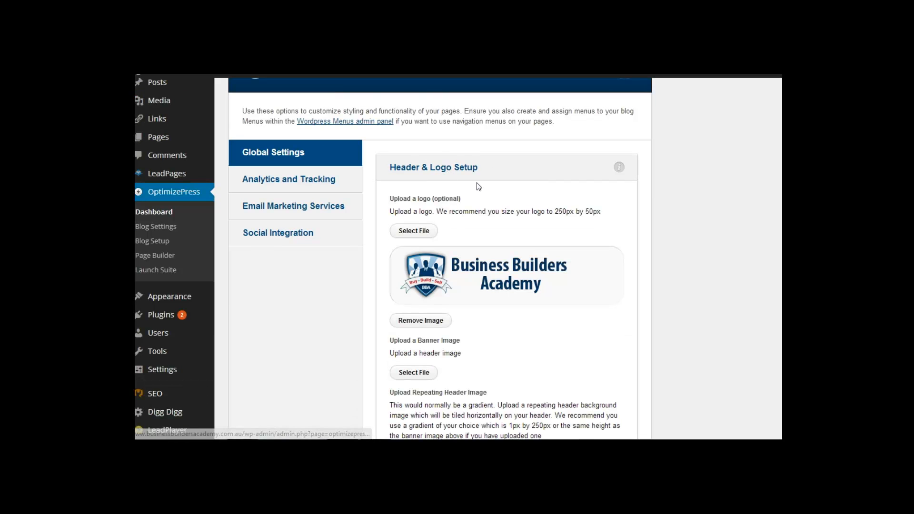
{"action": "scroll", "coordinate": [431, 171], "scroll_direction": "down", "scroll_amount": 2}
{"action": "scroll", "coordinate": [431, 191], "scroll_direction": "up", "scroll_amount": 2}
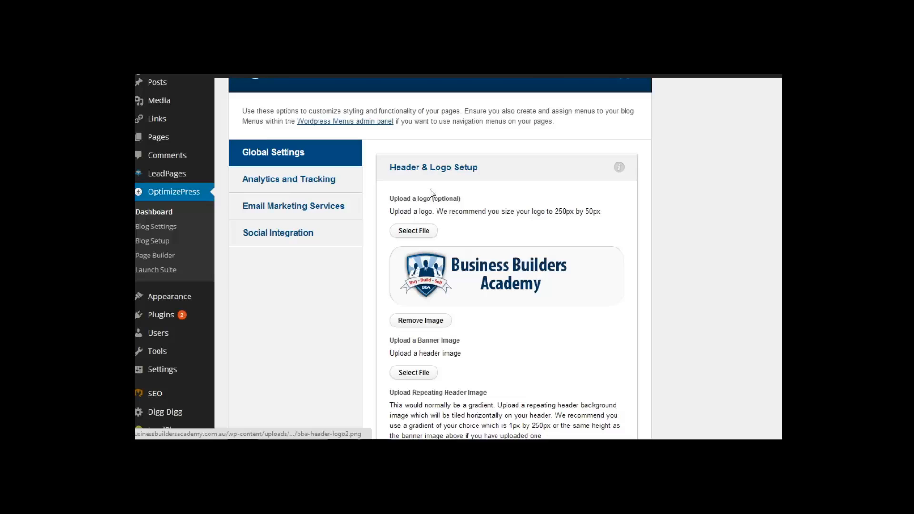
{"action": "left_click", "coordinate": [444, 170]}
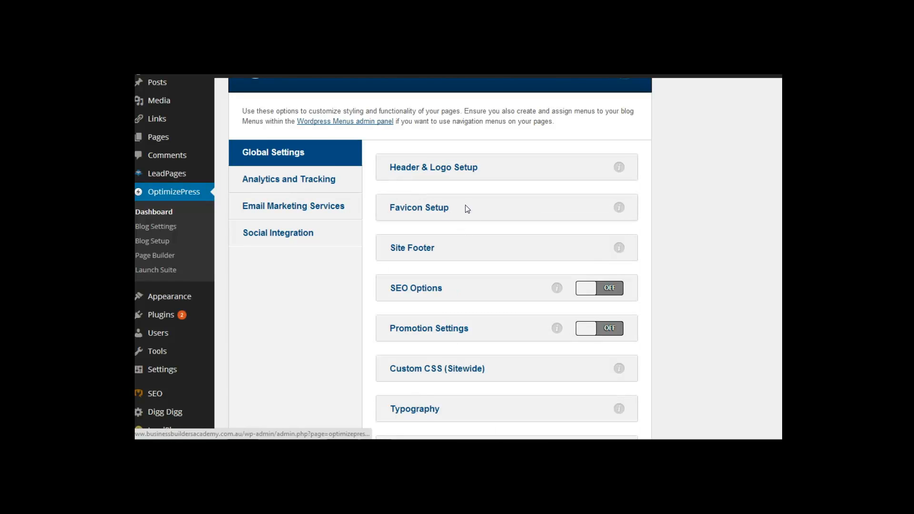
Step: Inspect the header and other tracking code fields in the Analytics and Tracking settings, and collapse the section
{"action": "left_click", "coordinate": [276, 181]}
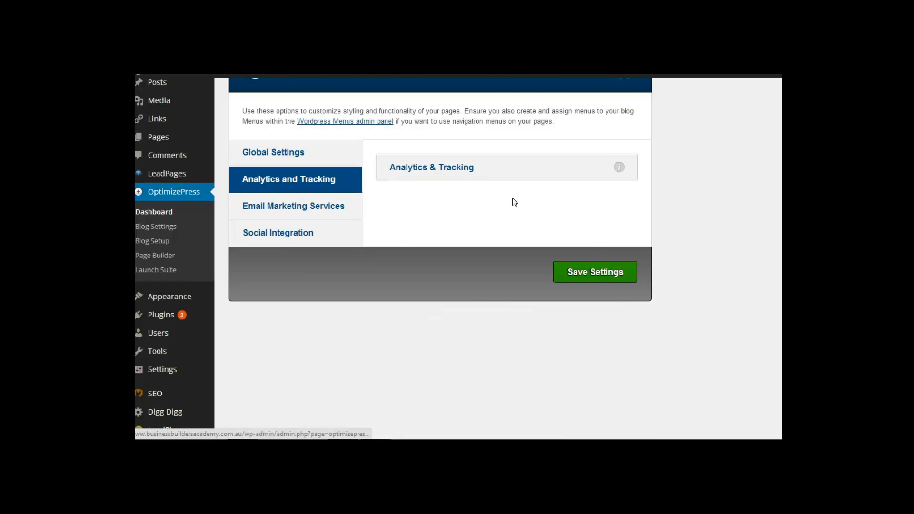
{"action": "left_click", "coordinate": [429, 171]}
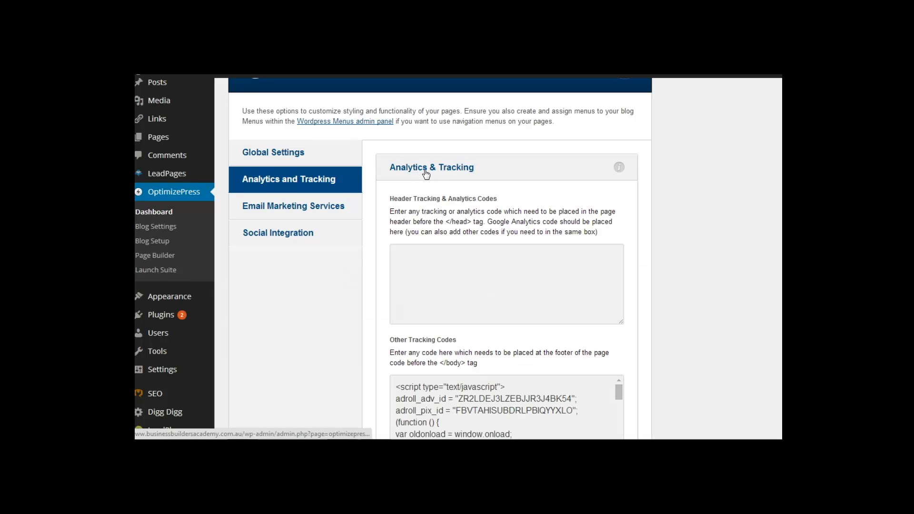
{"action": "left_click", "coordinate": [426, 171]}
Step: Look through the providers under Email Marketing Services, and view the Social Integration settings
{"action": "left_click", "coordinate": [286, 206]}
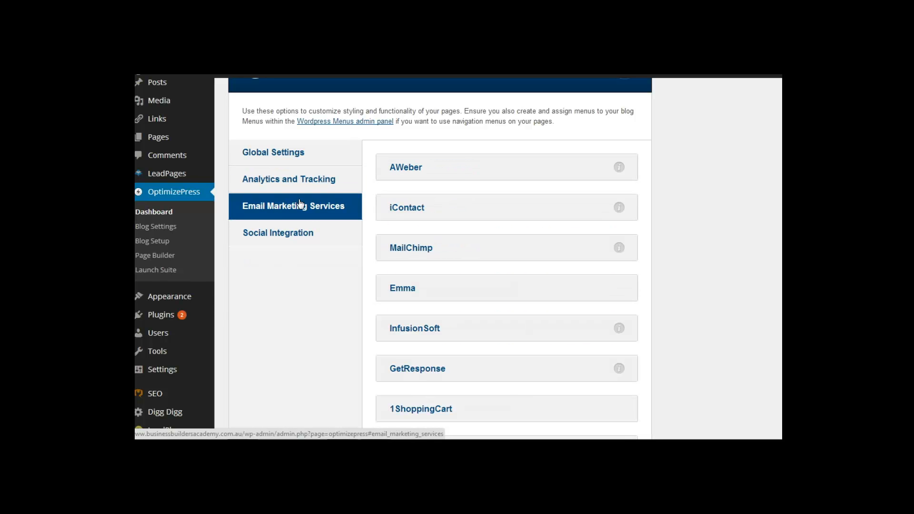
{"action": "scroll", "coordinate": [393, 176], "scroll_direction": "down", "scroll_amount": 5}
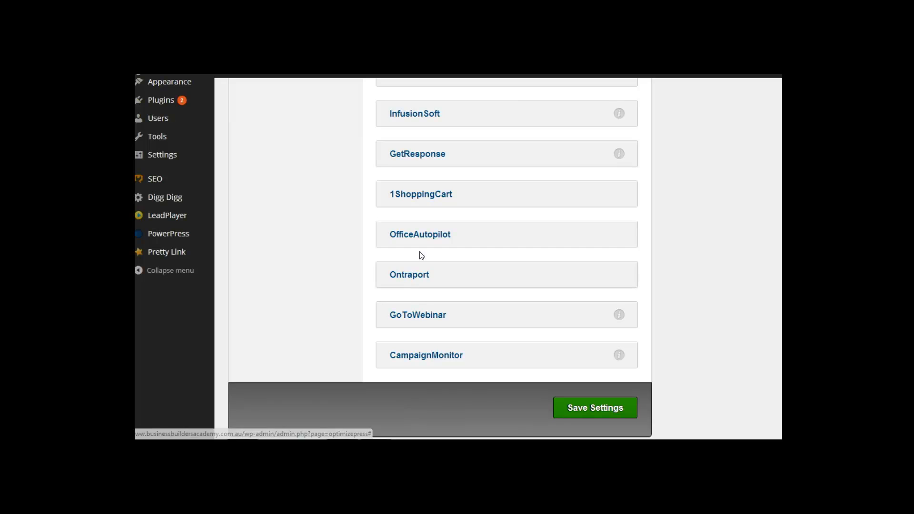
{"action": "scroll", "coordinate": [419, 255], "scroll_direction": "up", "scroll_amount": 5}
{"action": "scroll", "coordinate": [416, 232], "scroll_direction": "up", "scroll_amount": 1}
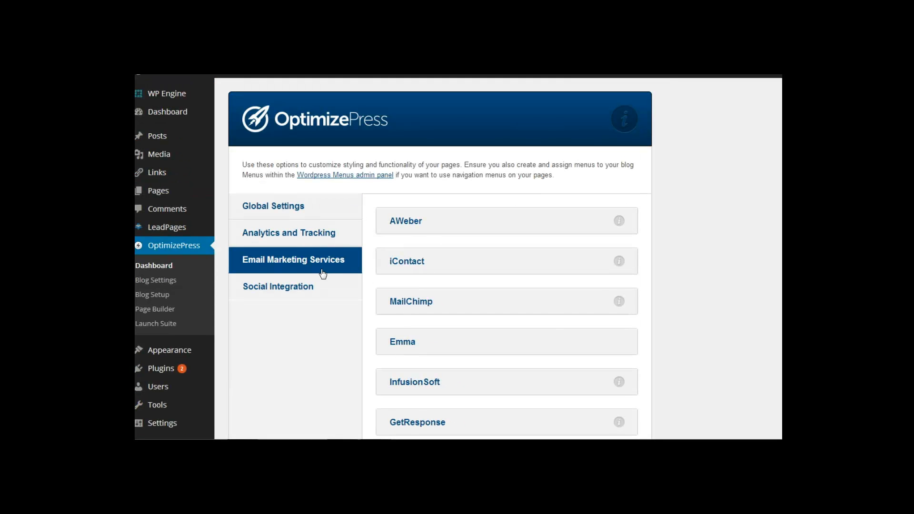
{"action": "left_click", "coordinate": [303, 286]}
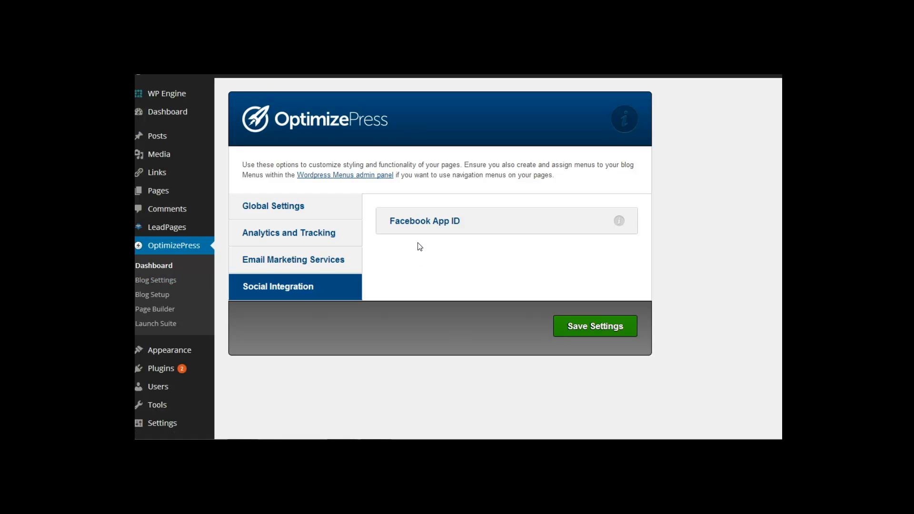
Step: Start a new page in Page Builder and name it "Test Opt-In Page"
{"action": "left_click", "coordinate": [158, 314]}
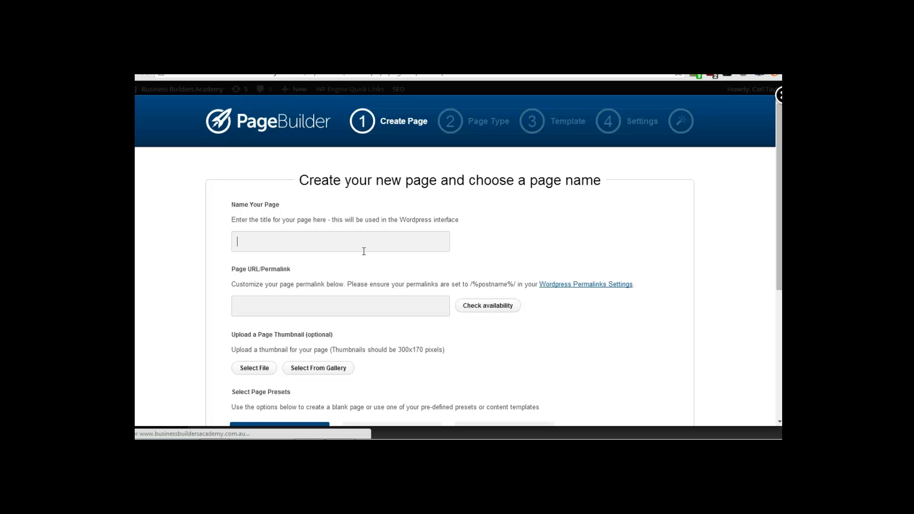
{"action": "type", "text": "Test "}
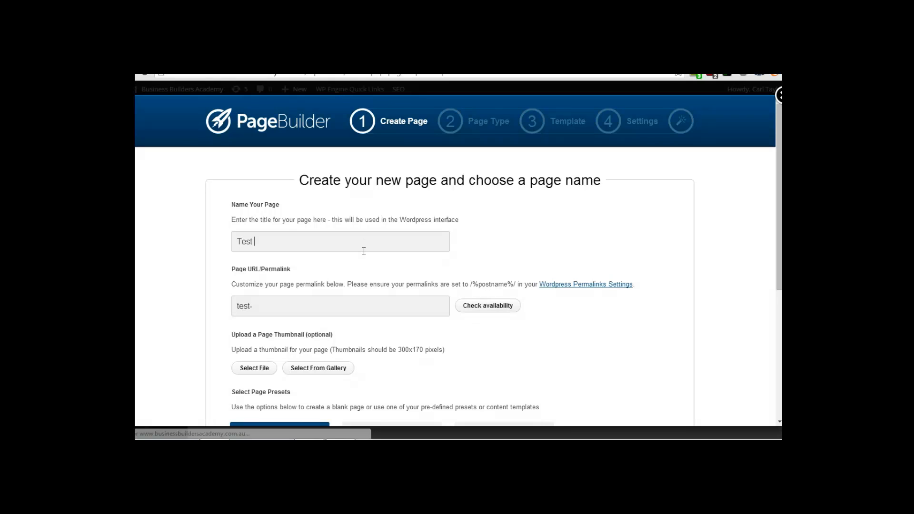
{"action": "type", "text": "Landing"}
{"action": "key", "text": "BackSpace"}
{"action": "key", "text": "BackSpace"}
{"action": "key", "text": "BackSpace"}
{"action": "key", "text": "BackSpace"}
{"action": "key", "text": "BackSpace"}
{"action": "key", "text": "BackSpace"}
{"action": "key", "text": "BackSpace"}
{"action": "key", "text": "BackSpace"}
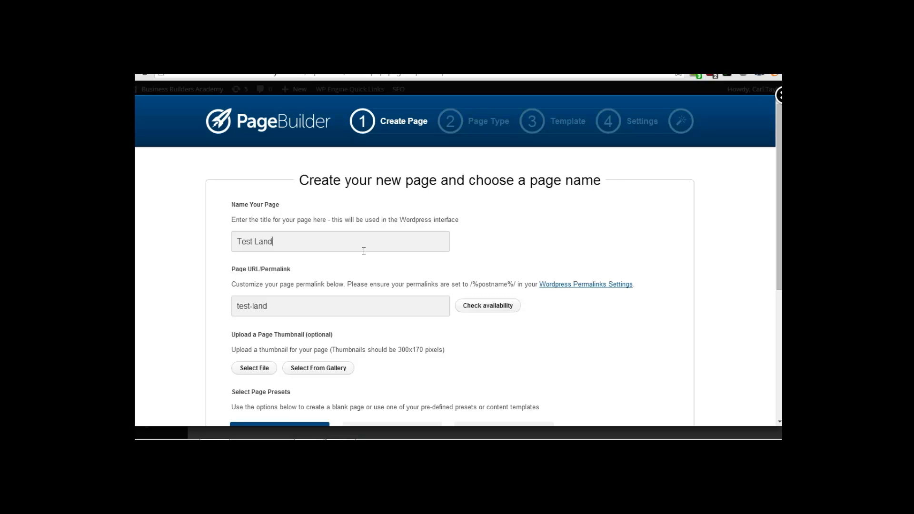
{"action": "type", "text": "Opt-In Page"}
Step: Choose to build the page from a content template instead of a blank page
{"action": "scroll", "coordinate": [380, 245], "scroll_direction": "down", "scroll_amount": 3}
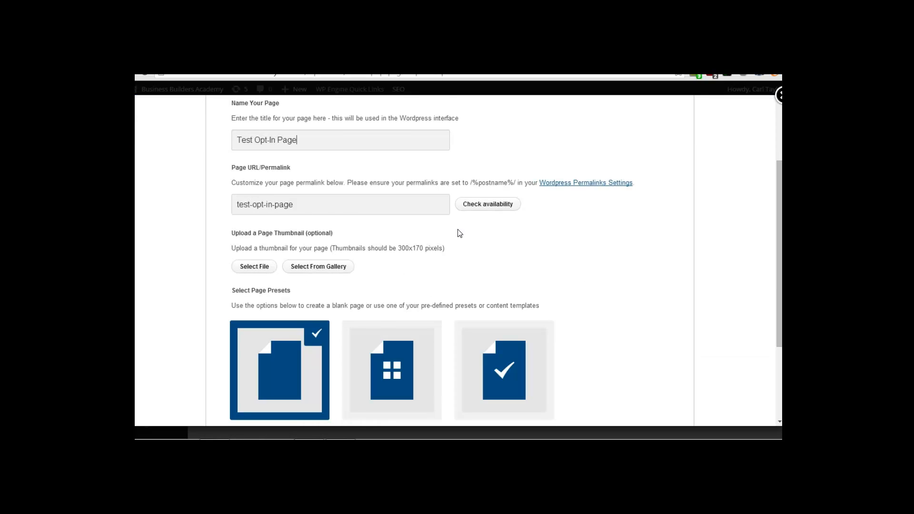
{"action": "scroll", "coordinate": [300, 257], "scroll_direction": "down", "scroll_amount": 2}
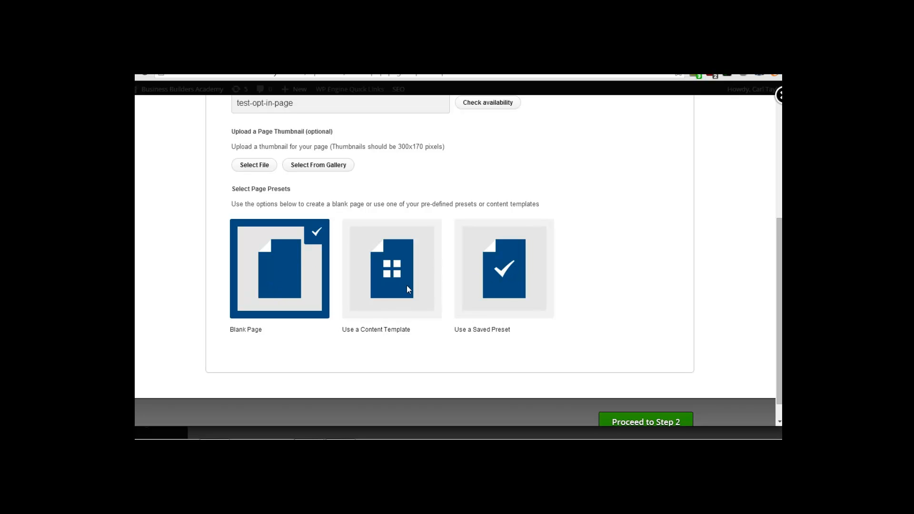
{"action": "scroll", "coordinate": [415, 285], "scroll_direction": "down", "scroll_amount": 1}
{"action": "left_click", "coordinate": [400, 256]}
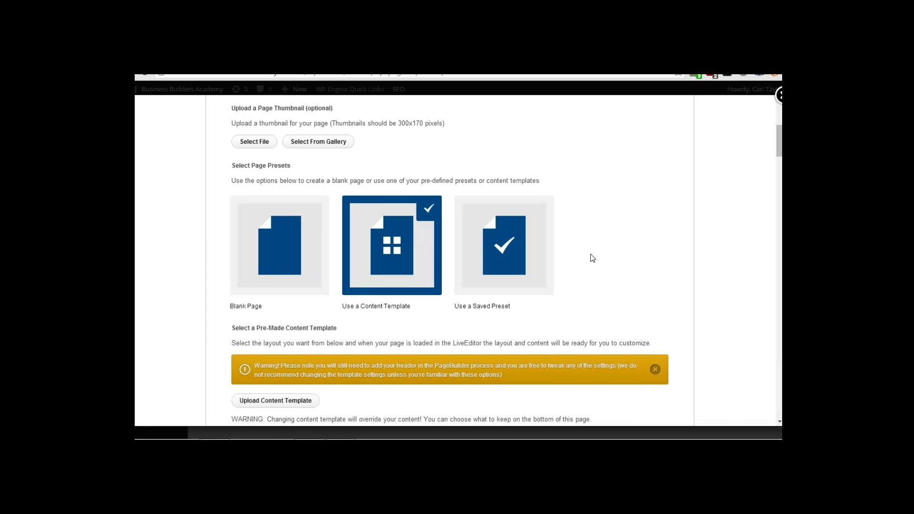
Step: Look through the pre-made content templates, from the custom, checkout and home pages to the membership and opt-in pages
{"action": "scroll", "coordinate": [455, 303], "scroll_direction": "down", "scroll_amount": 2}
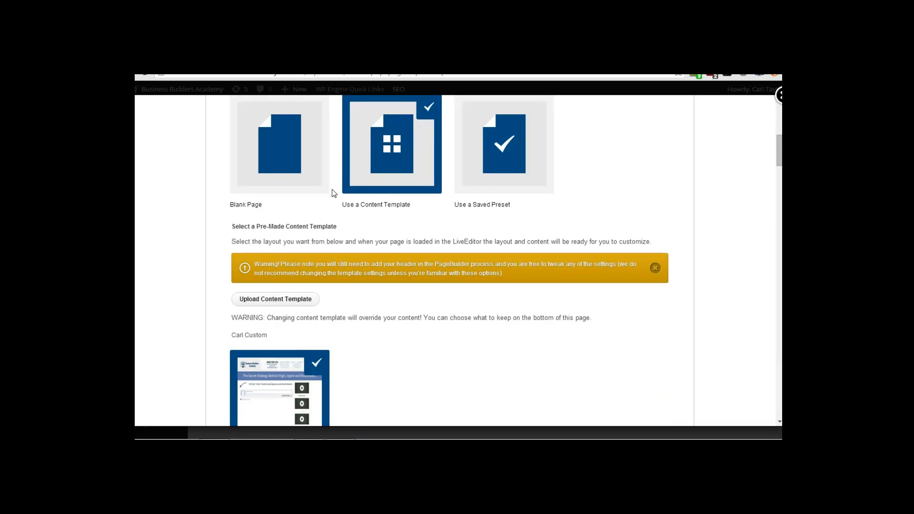
{"action": "scroll", "coordinate": [404, 269], "scroll_direction": "down", "scroll_amount": 6}
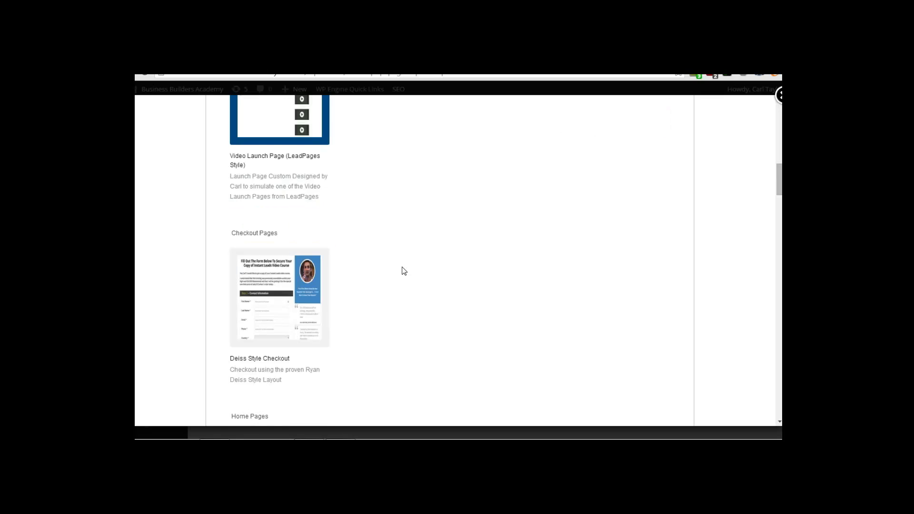
{"action": "scroll", "coordinate": [404, 271], "scroll_direction": "down", "scroll_amount": 6}
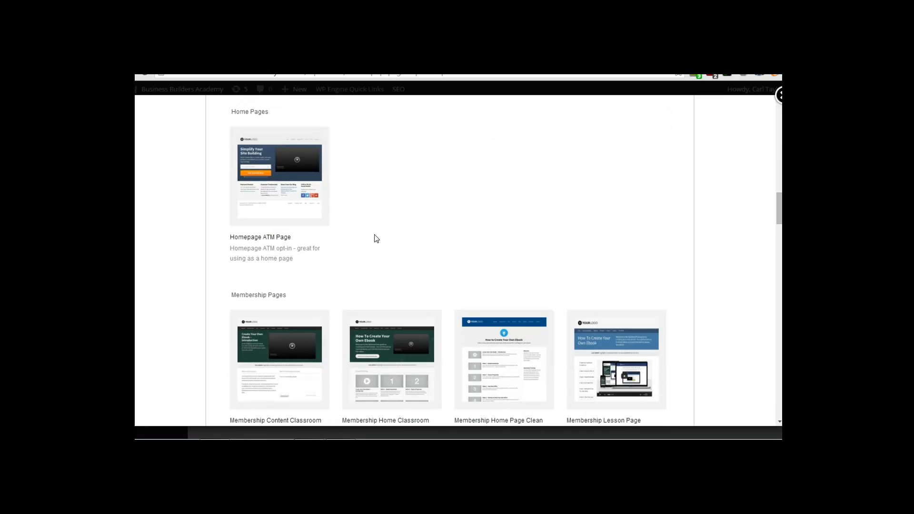
{"action": "scroll", "coordinate": [373, 247], "scroll_direction": "up", "scroll_amount": 3}
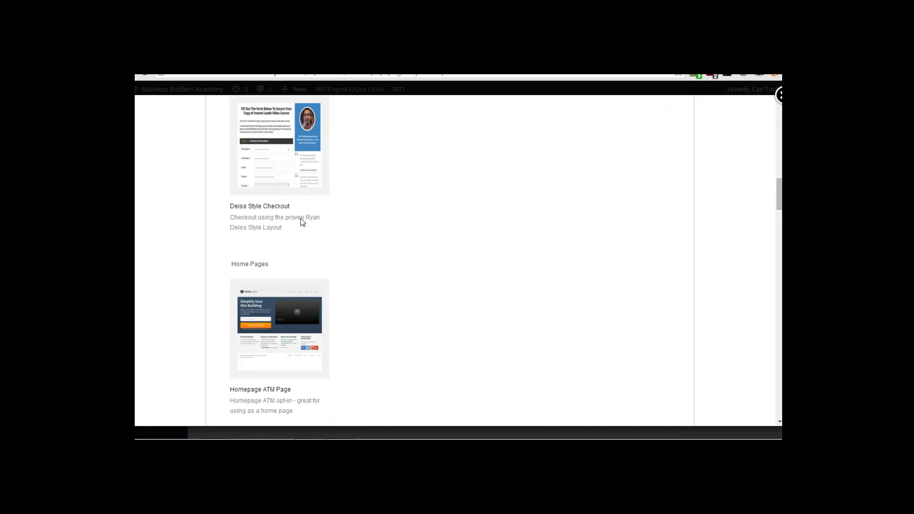
{"action": "scroll", "coordinate": [302, 222], "scroll_direction": "down", "scroll_amount": 3}
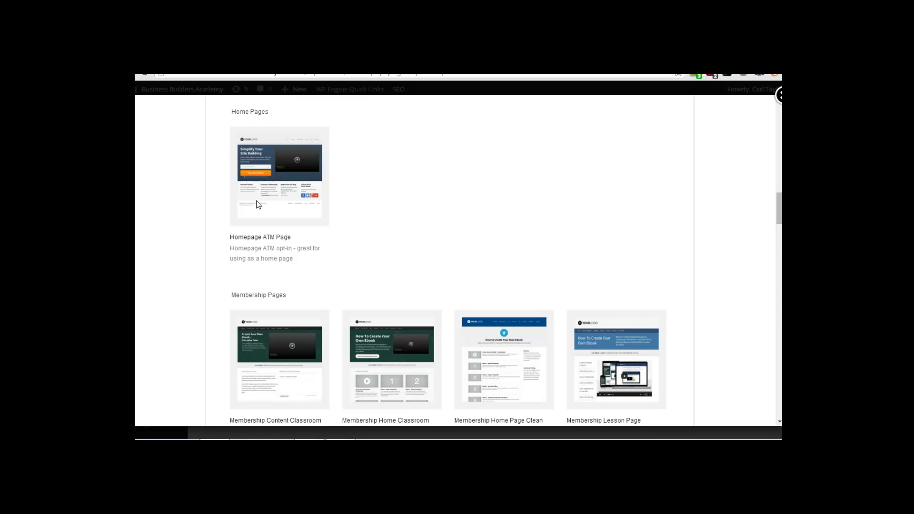
{"action": "scroll", "coordinate": [312, 241], "scroll_direction": "down", "scroll_amount": 2}
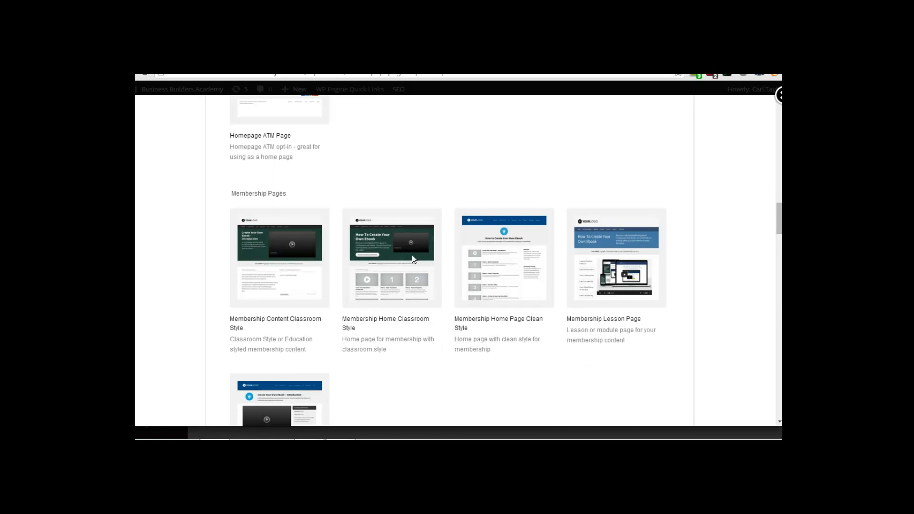
{"action": "scroll", "coordinate": [277, 289], "scroll_direction": "down", "scroll_amount": 3}
{"action": "scroll", "coordinate": [310, 266], "scroll_direction": "down", "scroll_amount": 4}
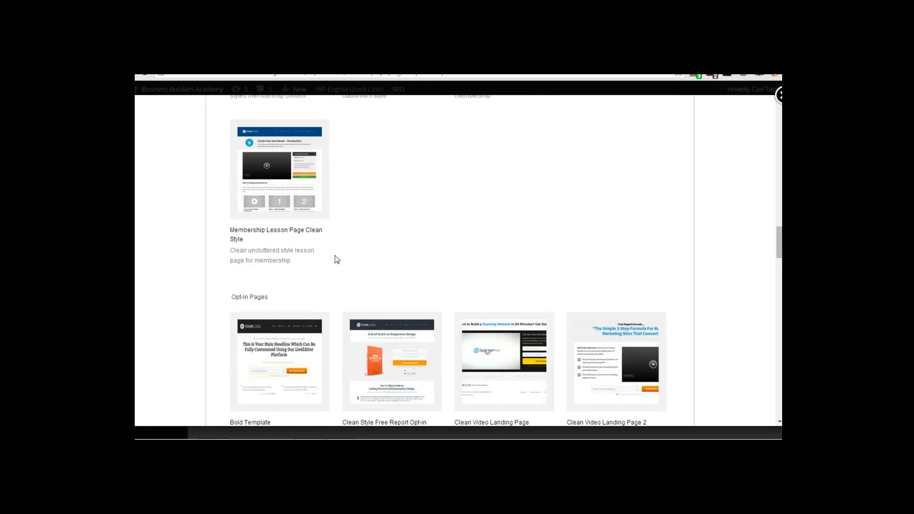
{"action": "scroll", "coordinate": [303, 265], "scroll_direction": "down", "scroll_amount": 7}
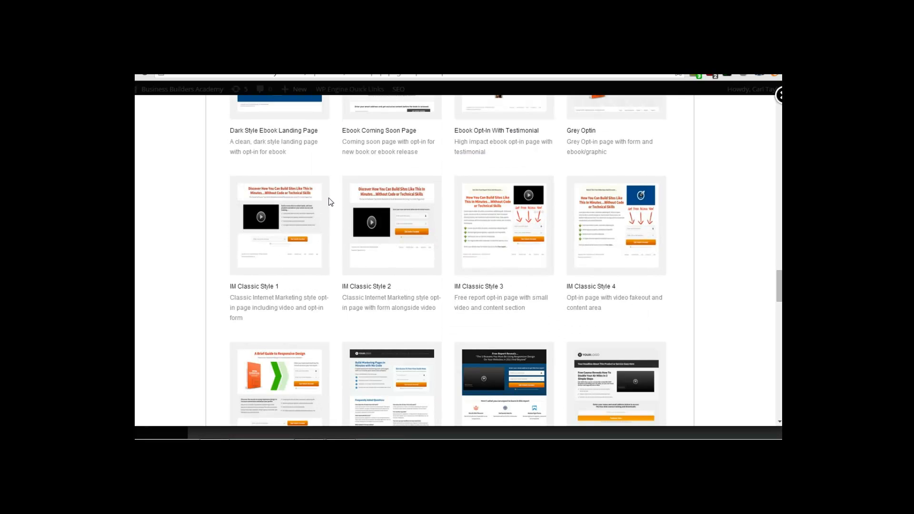
{"action": "scroll", "coordinate": [330, 201], "scroll_direction": "up", "scroll_amount": 3}
{"action": "scroll", "coordinate": [301, 242], "scroll_direction": "down", "scroll_amount": 3}
{"action": "scroll", "coordinate": [292, 269], "scroll_direction": "down", "scroll_amount": 10}
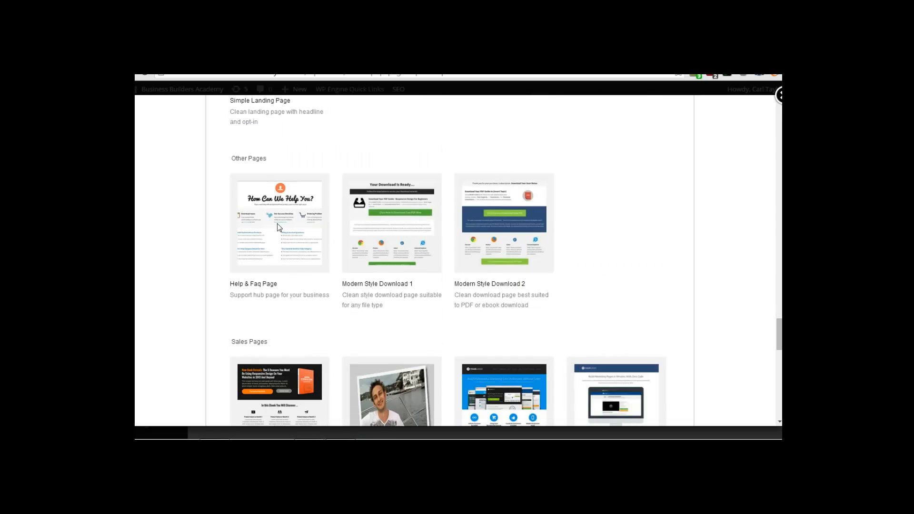
Step: Try out several content templates from the Other Pages, Sales Pages and Webinar Pages groups, including Book Sales Page and Webinar Registration 1-Host Style 2
{"action": "left_click", "coordinate": [385, 233]}
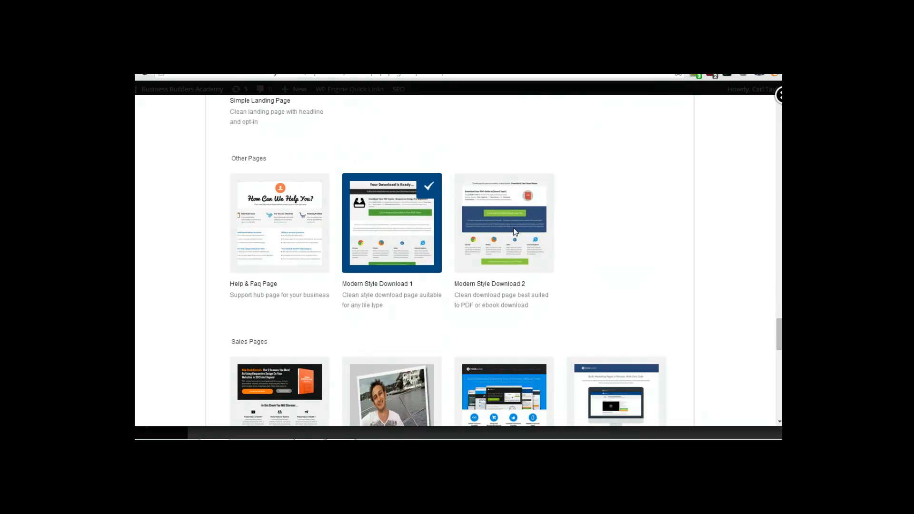
{"action": "left_click", "coordinate": [296, 243]}
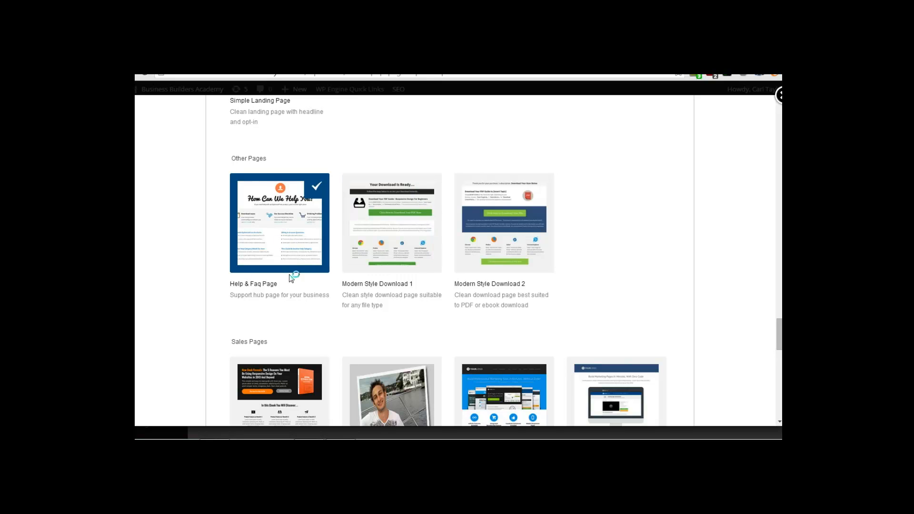
{"action": "scroll", "coordinate": [289, 273], "scroll_direction": "down", "scroll_amount": 4}
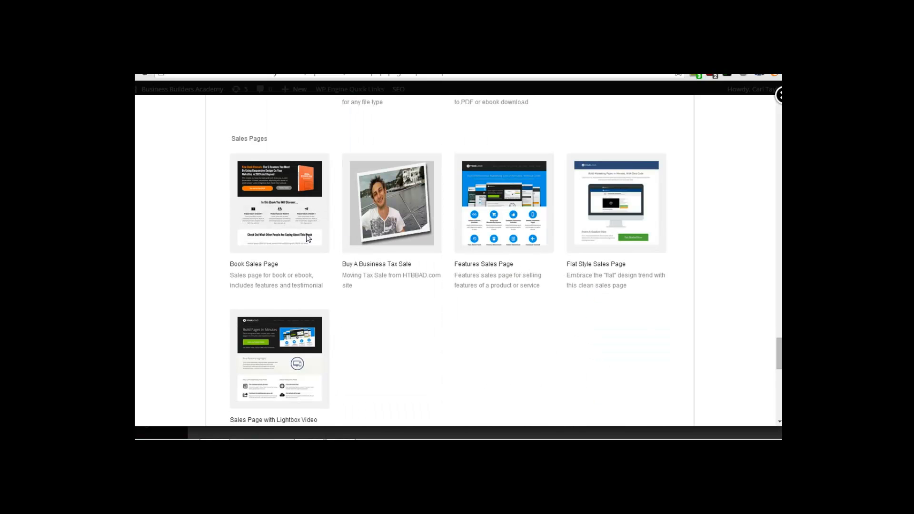
{"action": "left_click", "coordinate": [284, 201]}
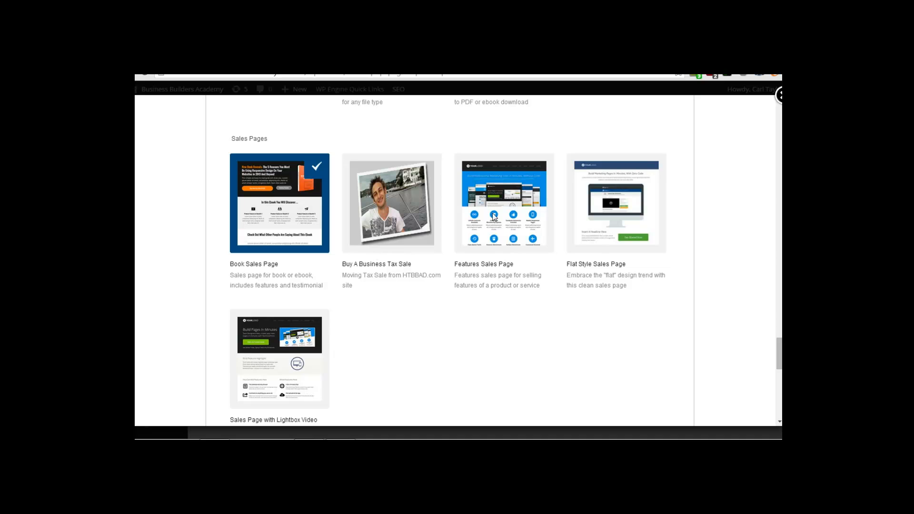
{"action": "left_click", "coordinate": [484, 233]}
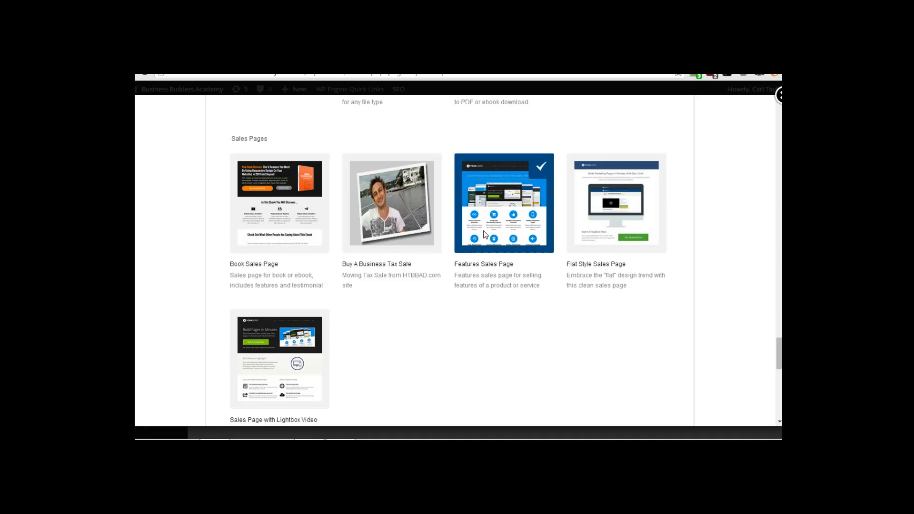
{"action": "left_click", "coordinate": [613, 207]}
{"action": "scroll", "coordinate": [335, 287], "scroll_direction": "down", "scroll_amount": 1}
{"action": "left_click", "coordinate": [288, 287]}
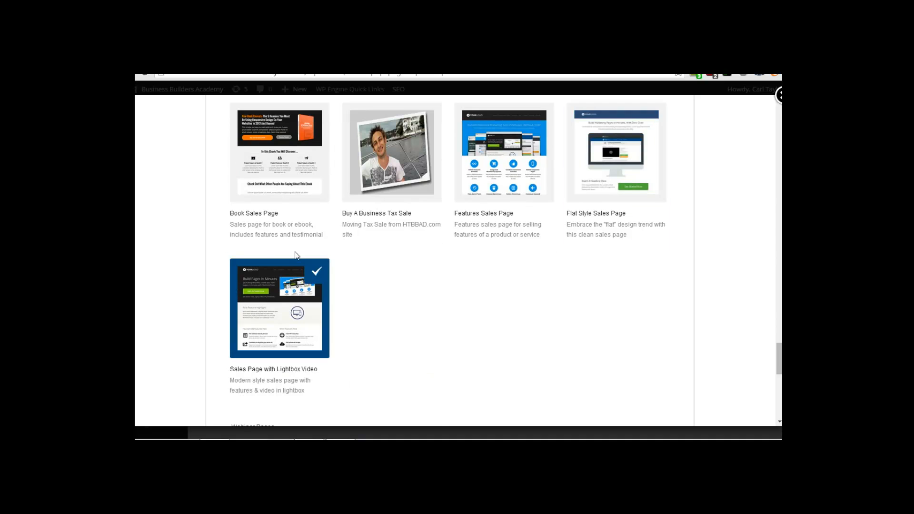
{"action": "scroll", "coordinate": [286, 293], "scroll_direction": "down", "scroll_amount": 5}
{"action": "left_click", "coordinate": [379, 242]}
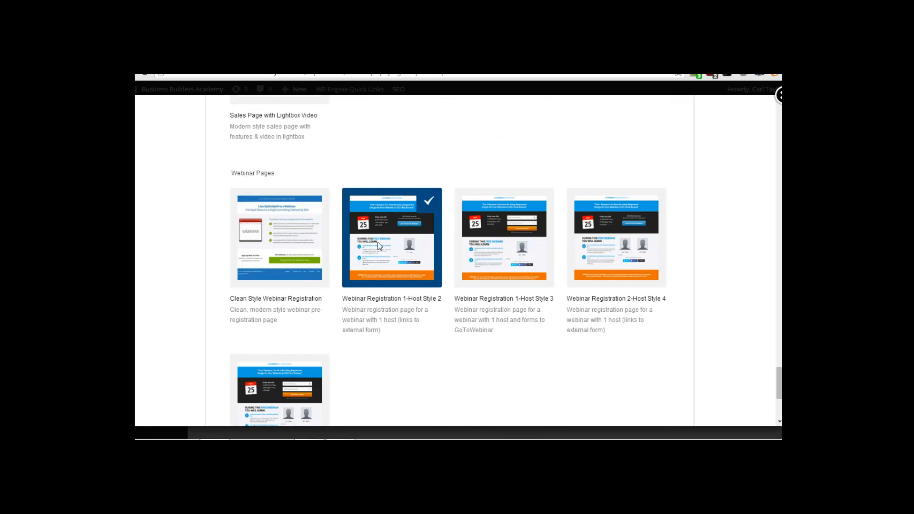
{"action": "scroll", "coordinate": [295, 286], "scroll_direction": "down", "scroll_amount": 4}
Step: Select the Clean Video Landing Page template under Opt-In Pages and proceed to Step 2
{"action": "scroll", "coordinate": [299, 261], "scroll_direction": "up", "scroll_amount": 10}
{"action": "scroll", "coordinate": [315, 290], "scroll_direction": "up", "scroll_amount": 15}
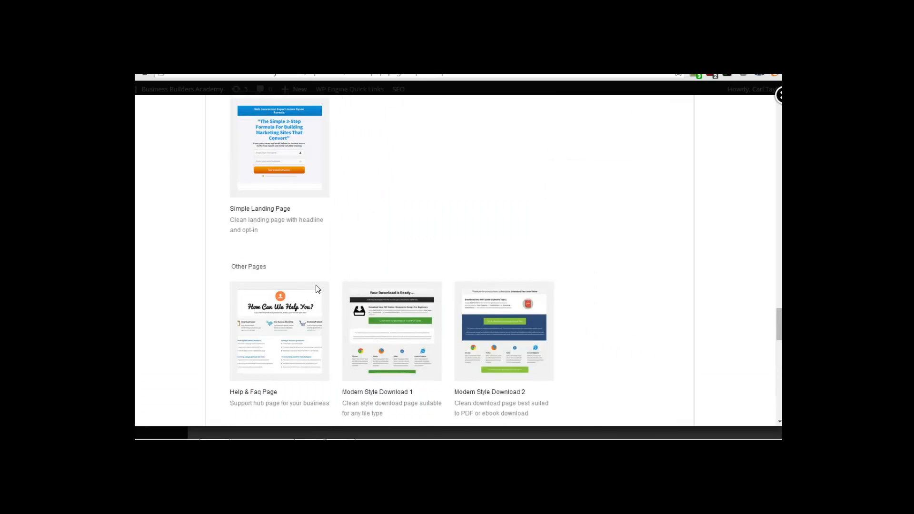
{"action": "scroll", "coordinate": [324, 289], "scroll_direction": "up", "scroll_amount": 1}
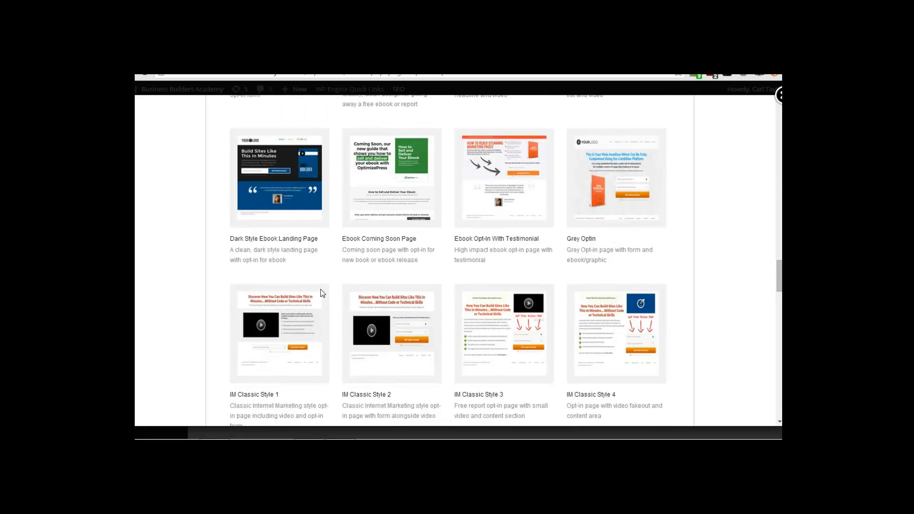
{"action": "scroll", "coordinate": [341, 287], "scroll_direction": "up", "scroll_amount": 12}
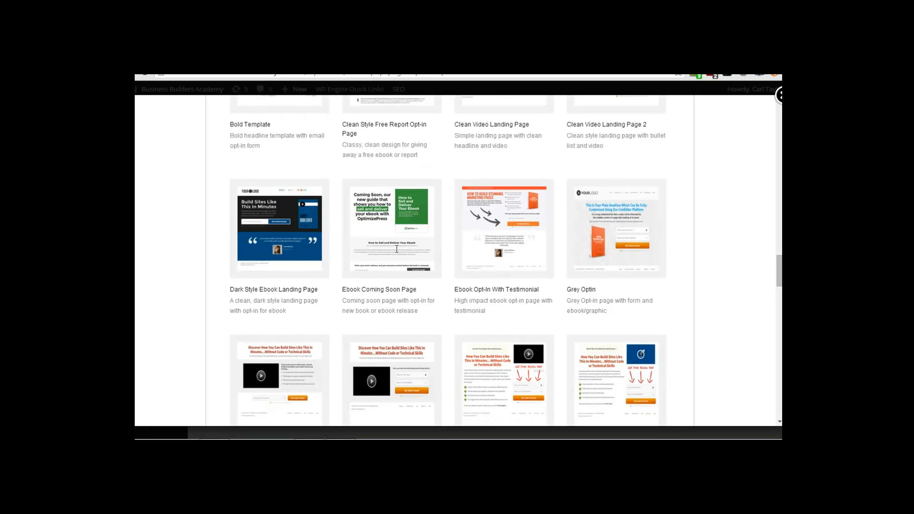
{"action": "scroll", "coordinate": [394, 255], "scroll_direction": "down", "scroll_amount": 8}
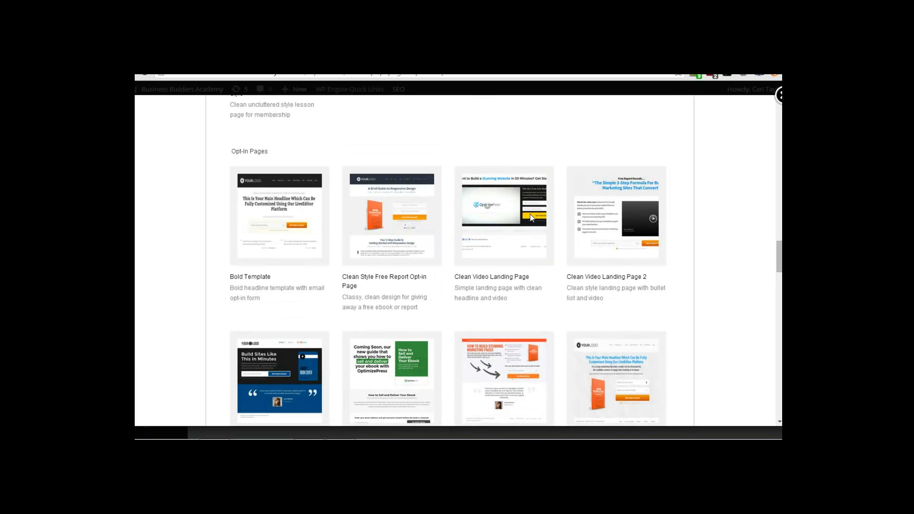
{"action": "left_click", "coordinate": [508, 218]}
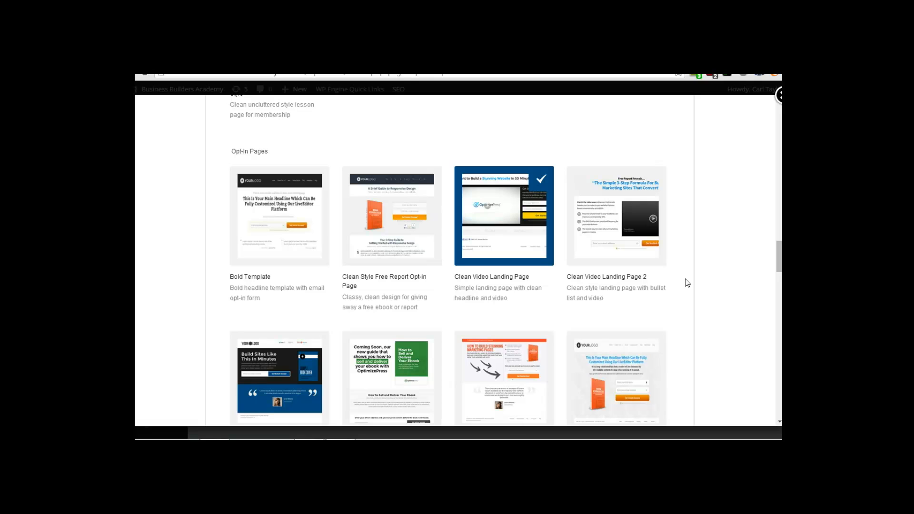
{"action": "scroll", "coordinate": [687, 283], "scroll_direction": "down", "scroll_amount": 2}
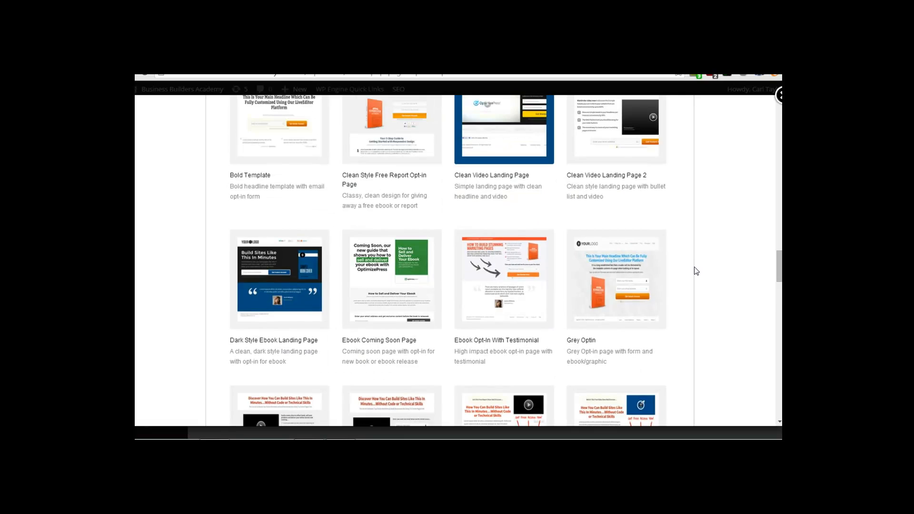
{"action": "scroll", "coordinate": [696, 271], "scroll_direction": "down", "scroll_amount": 20}
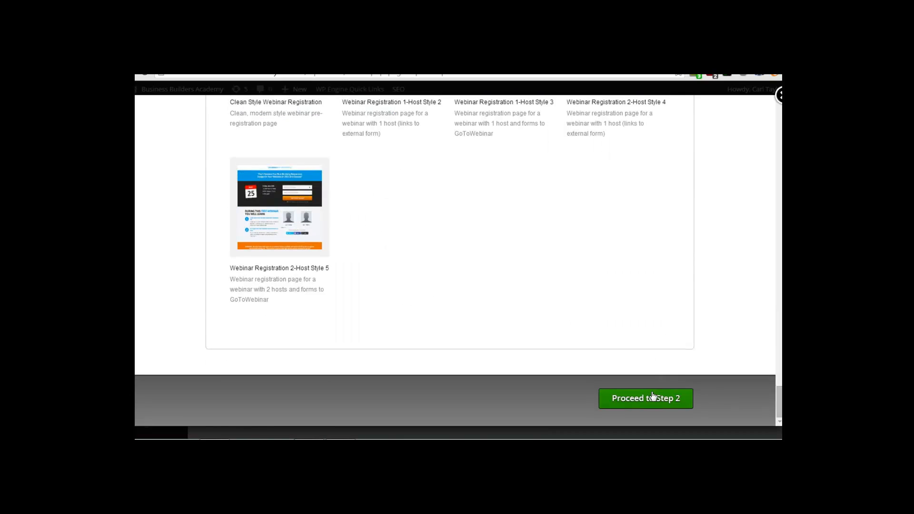
{"action": "left_click", "coordinate": [653, 397]}
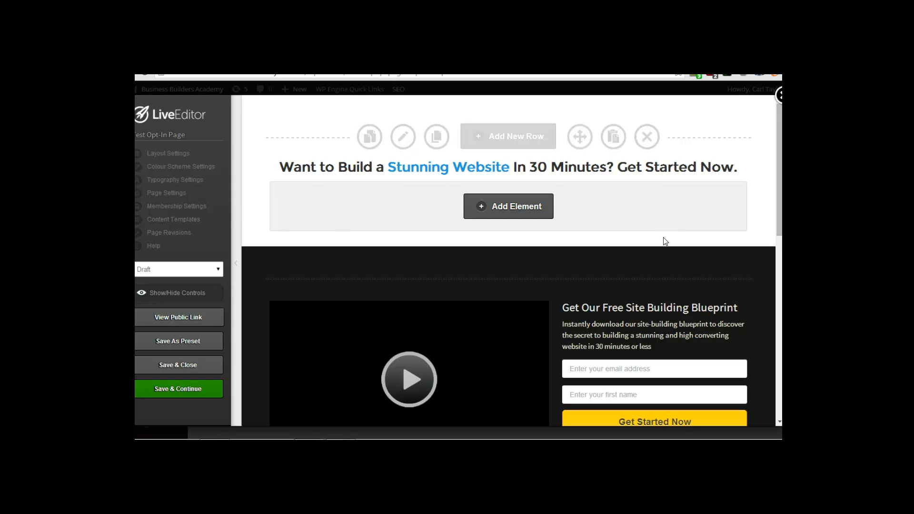
Step: Move the "Want to Build a Stunning Website" headline row below the row with the video and opt-in form
{"action": "scroll", "coordinate": [625, 226], "scroll_direction": "down", "scroll_amount": 4}
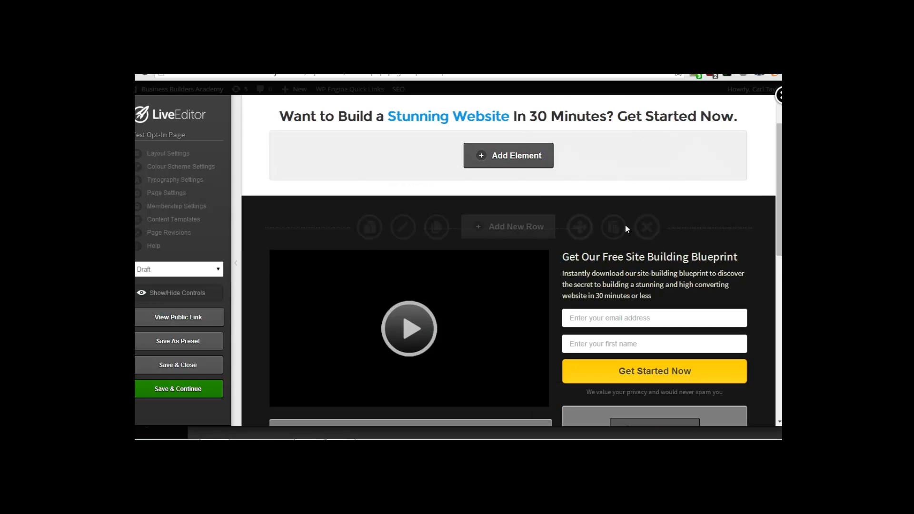
{"action": "scroll", "coordinate": [585, 296], "scroll_direction": "down", "scroll_amount": 2}
{"action": "scroll", "coordinate": [533, 188], "scroll_direction": "up", "scroll_amount": 4}
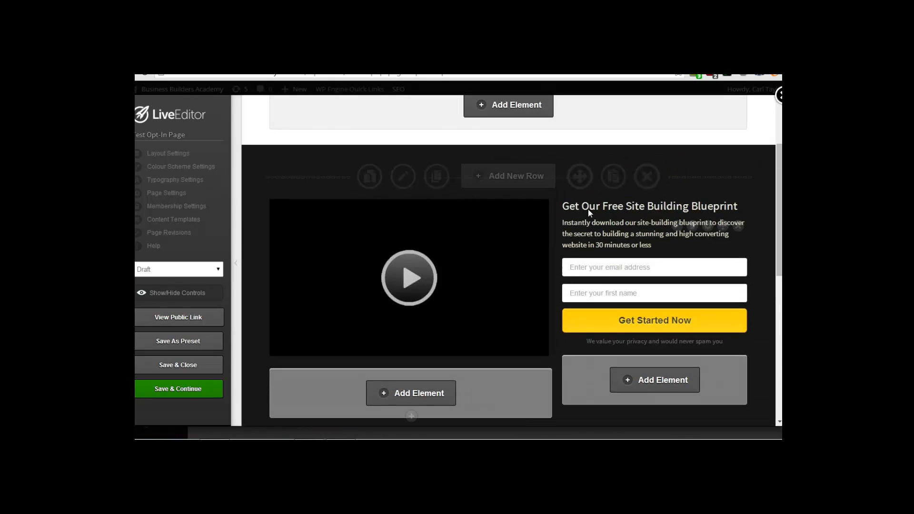
{"action": "scroll", "coordinate": [588, 210], "scroll_direction": "up", "scroll_amount": 1}
{"action": "scroll", "coordinate": [589, 234], "scroll_direction": "up", "scroll_amount": 1}
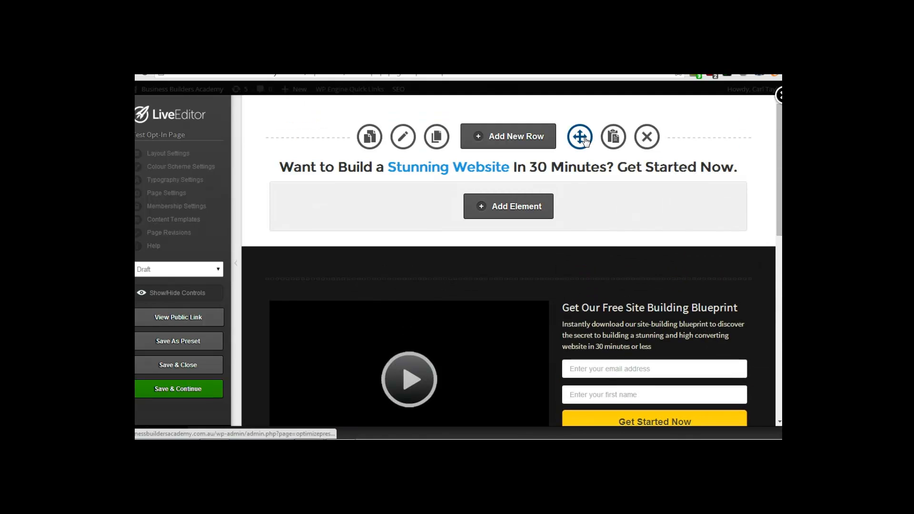
{"action": "left_click_drag", "start_coordinate": [586, 183], "coordinate": [585, 276]}
{"action": "scroll", "coordinate": [589, 234], "scroll_direction": "down", "scroll_amount": 6}
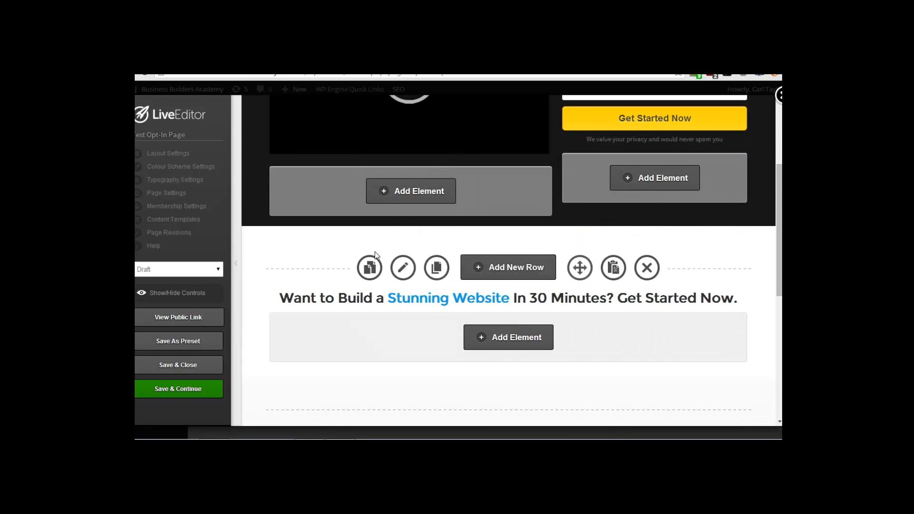
{"action": "scroll", "coordinate": [493, 248], "scroll_direction": "up", "scroll_amount": 3}
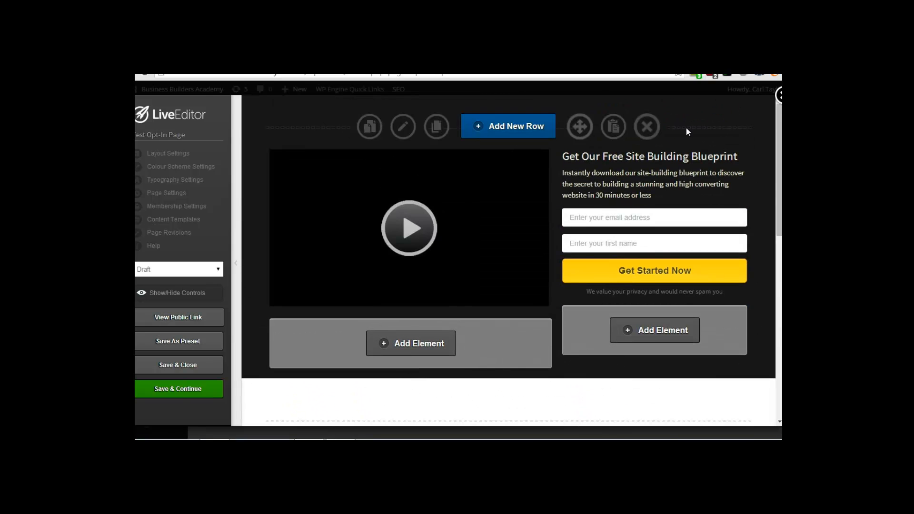
Step: Move the "Want to Build a Stunning Website" headline row back above the row with the video and opt-in form
{"action": "scroll", "coordinate": [547, 224], "scroll_direction": "down", "scroll_amount": 2}
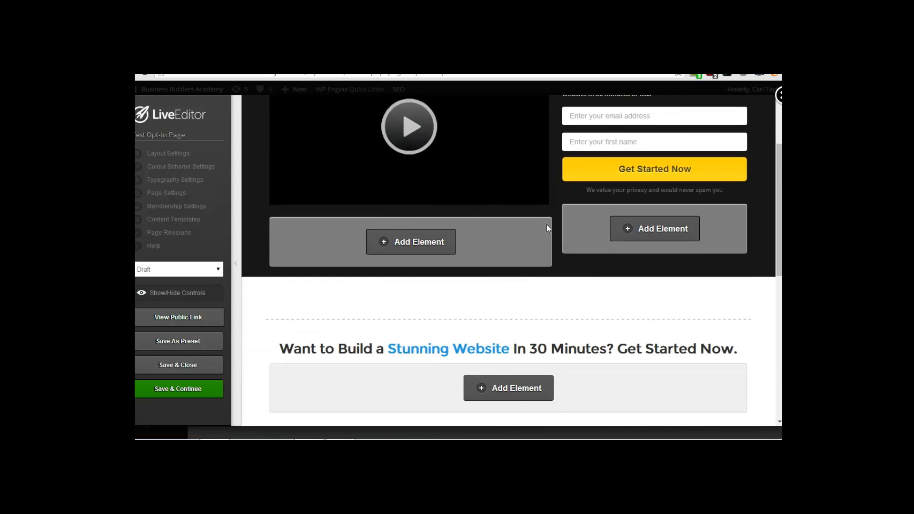
{"action": "scroll", "coordinate": [567, 211], "scroll_direction": "up", "scroll_amount": 2}
{"action": "scroll", "coordinate": [566, 211], "scroll_direction": "down", "scroll_amount": 5}
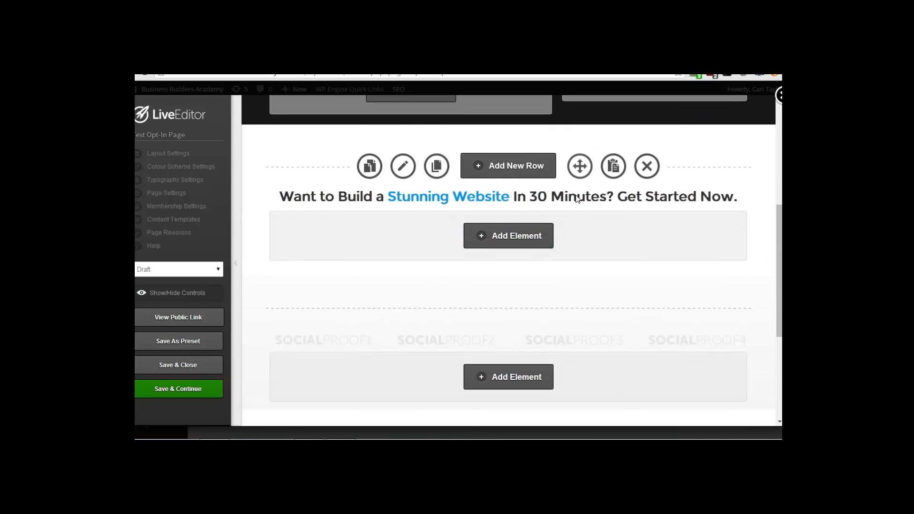
{"action": "left_click_drag", "start_coordinate": [580, 166], "coordinate": [588, 172]}
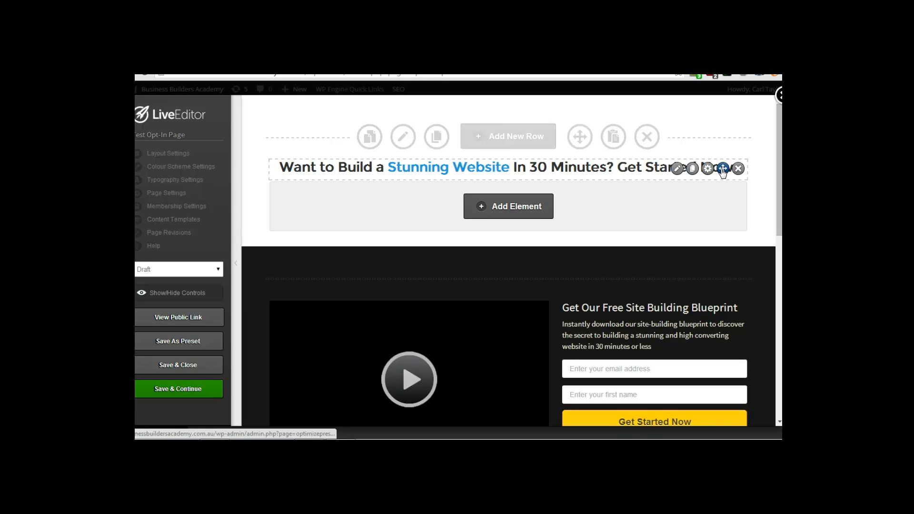
Step: Try the headline element above the opt-in form text in the dark row, and return it to its own row
{"action": "left_click_drag", "start_coordinate": [722, 171], "coordinate": [654, 289]}
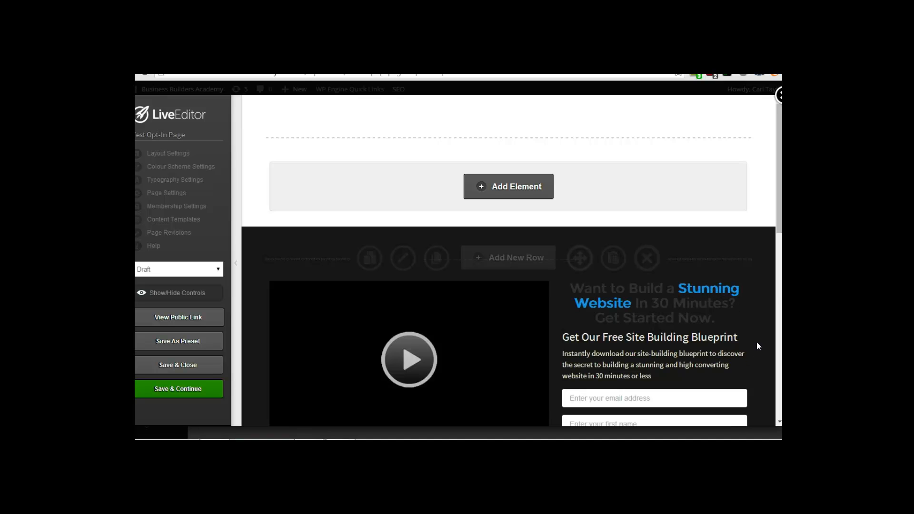
{"action": "mouse_move", "coordinate": [724, 291]}
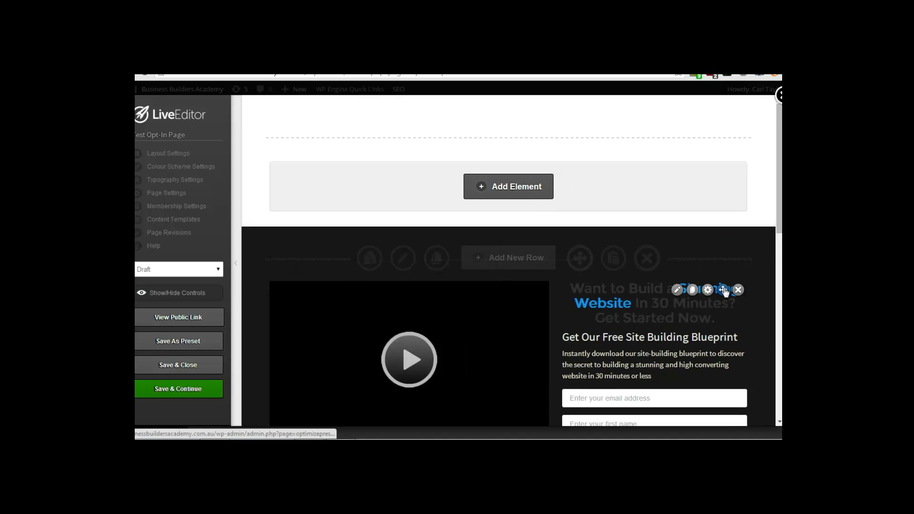
{"action": "left_click_drag", "start_coordinate": [725, 291], "coordinate": [562, 217]}
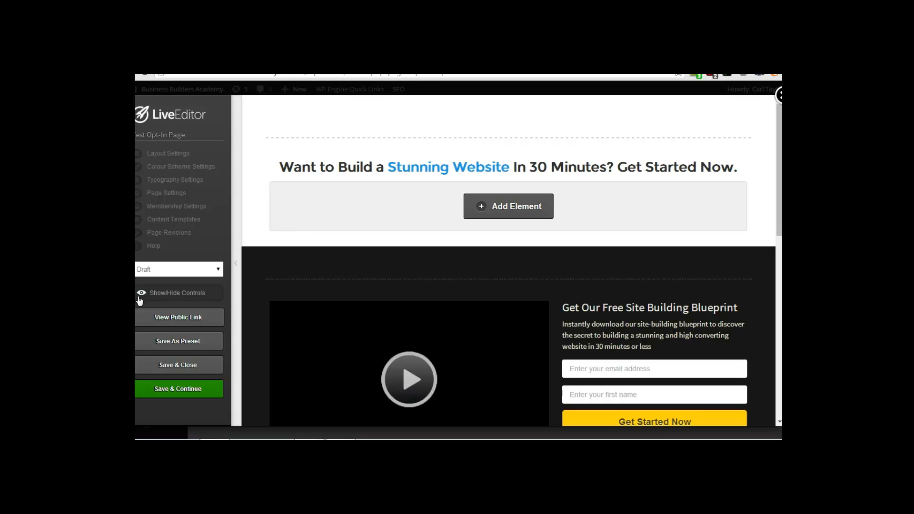
Step: Hide the editing controls to preview the page layout down to the footer, and show the controls again
{"action": "left_click", "coordinate": [176, 294]}
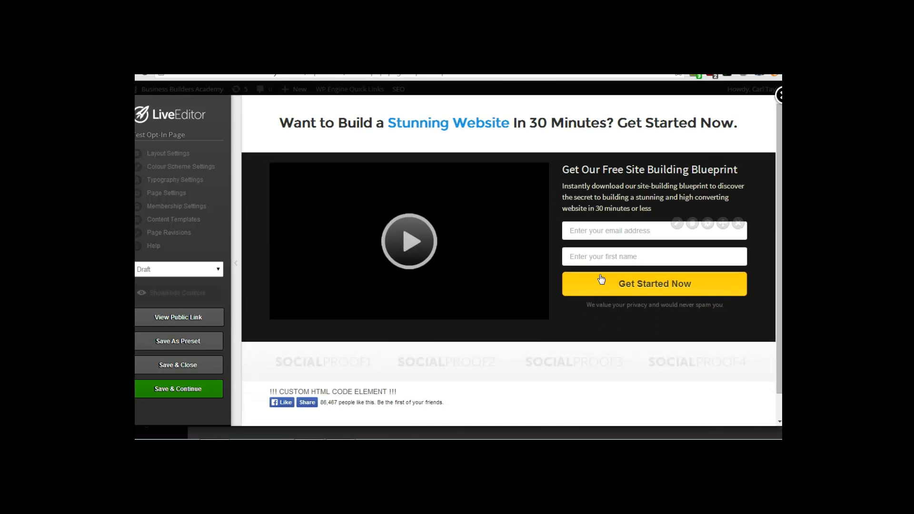
{"action": "scroll", "coordinate": [667, 358], "scroll_direction": "down", "scroll_amount": 1}
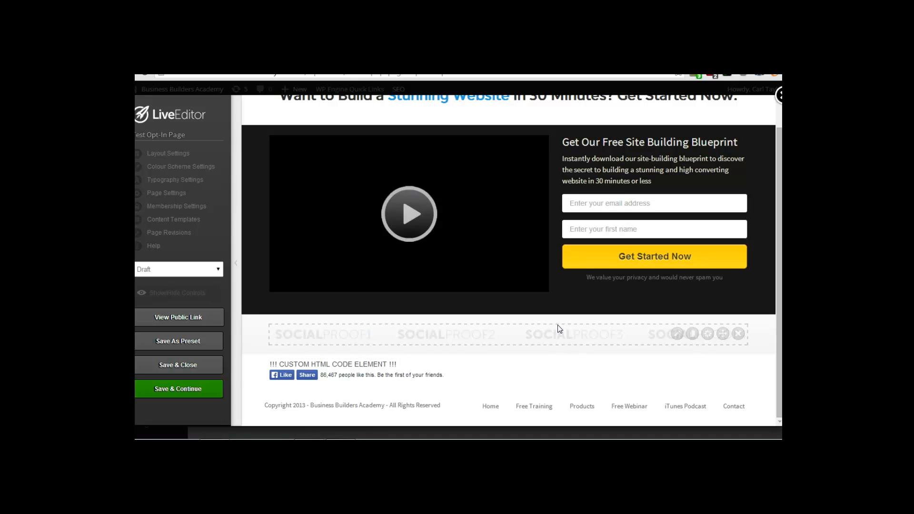
{"action": "scroll", "coordinate": [333, 305], "scroll_direction": "up", "scroll_amount": 1}
{"action": "left_click", "coordinate": [186, 293]}
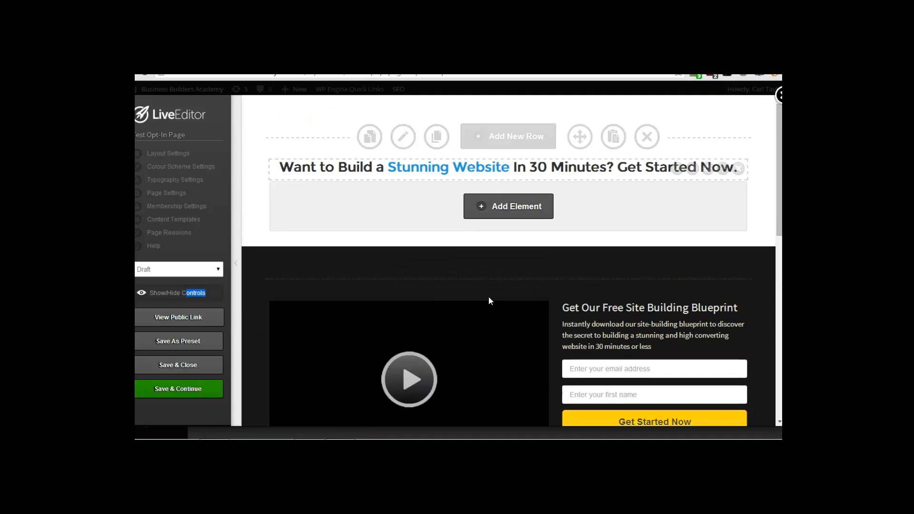
Step: Open the video player element's settings and examine its YouTube video URL and the available video types
{"action": "scroll", "coordinate": [475, 329], "scroll_direction": "down", "scroll_amount": 1}
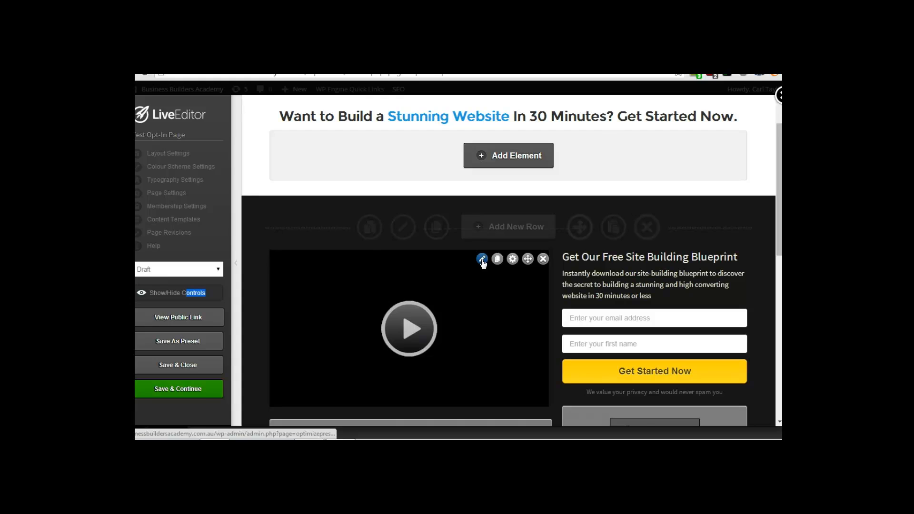
{"action": "left_click", "coordinate": [482, 259]}
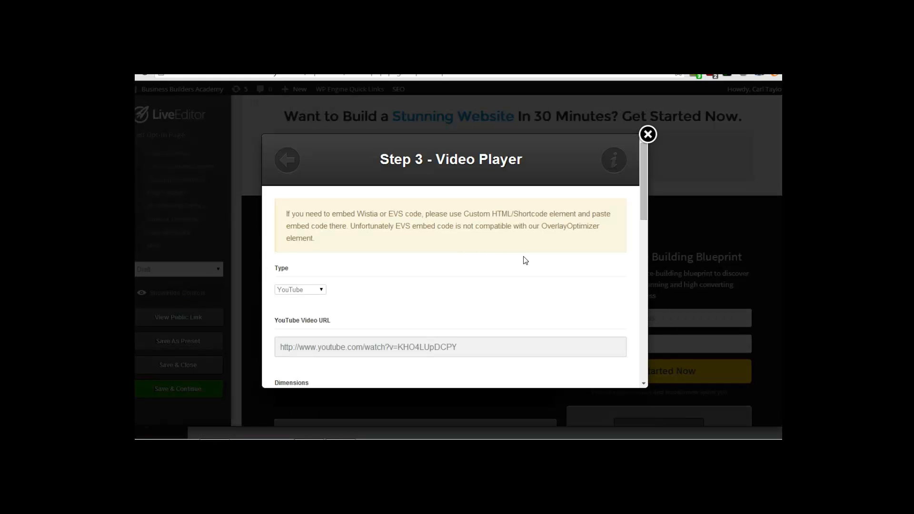
{"action": "scroll", "coordinate": [519, 265], "scroll_direction": "down", "scroll_amount": 2}
{"action": "left_click_drag", "start_coordinate": [470, 251], "coordinate": [281, 249]}
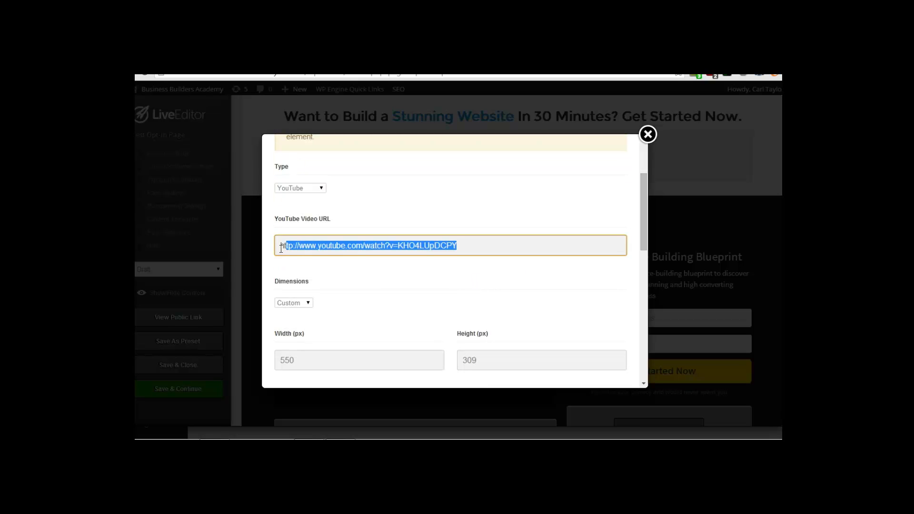
{"action": "left_click", "coordinate": [307, 188]}
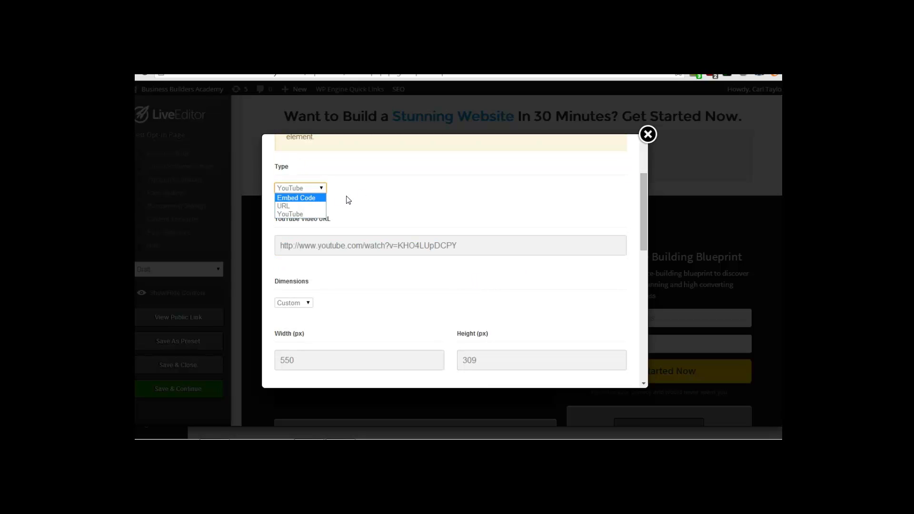
{"action": "left_click", "coordinate": [377, 210]}
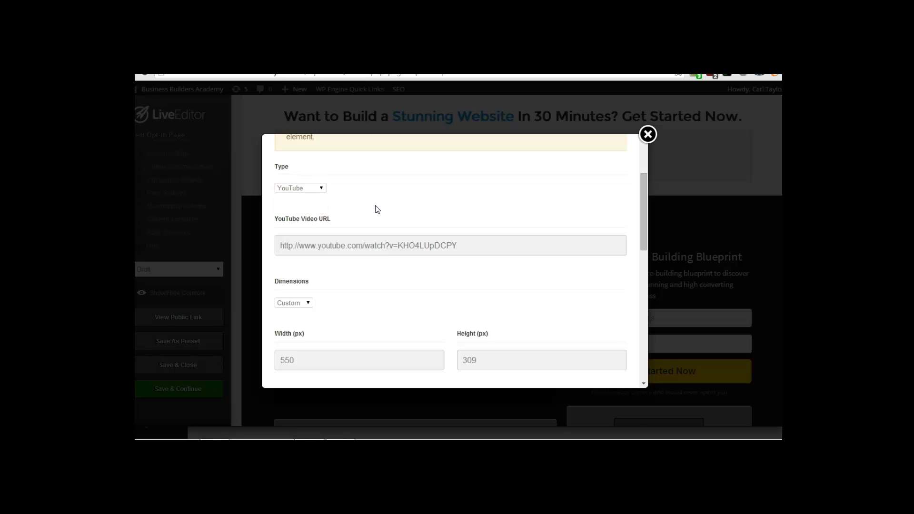
{"action": "left_click", "coordinate": [318, 187]}
{"action": "left_click", "coordinate": [372, 194]}
Step: Look through the video player's remaining options, including Auto Play, Hide Controls and Force HD mode, and insert the player with its settings as they are
{"action": "scroll", "coordinate": [481, 267], "scroll_direction": "down", "scroll_amount": 6}
{"action": "scroll", "coordinate": [547, 322], "scroll_direction": "down", "scroll_amount": 3}
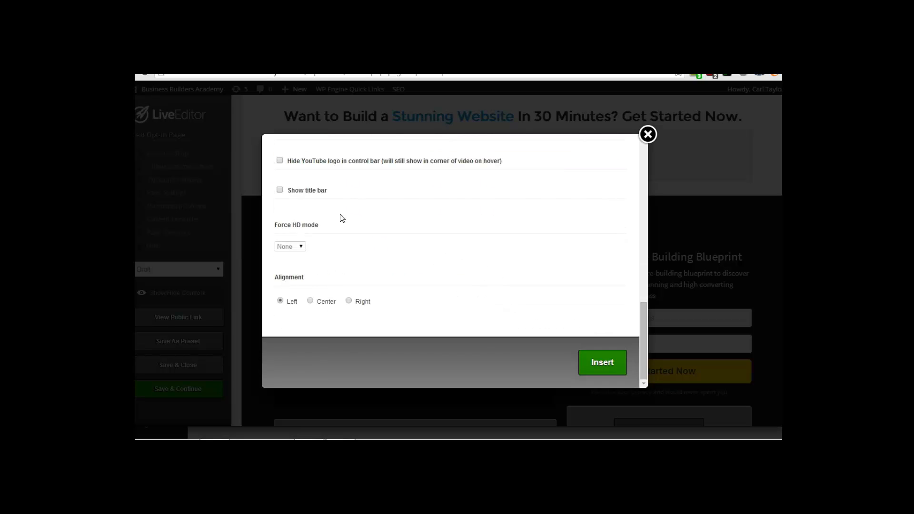
{"action": "scroll", "coordinate": [310, 219], "scroll_direction": "up", "scroll_amount": 2}
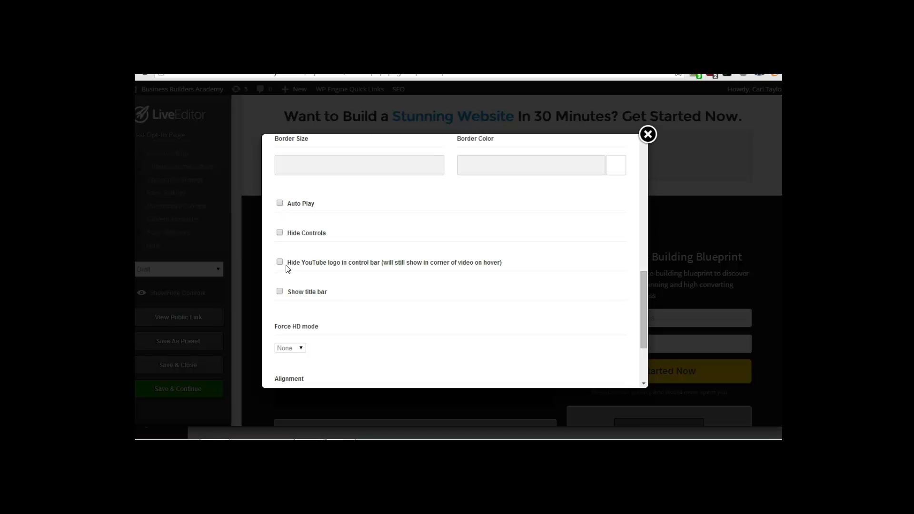
{"action": "scroll", "coordinate": [324, 279], "scroll_direction": "down", "scroll_amount": 2}
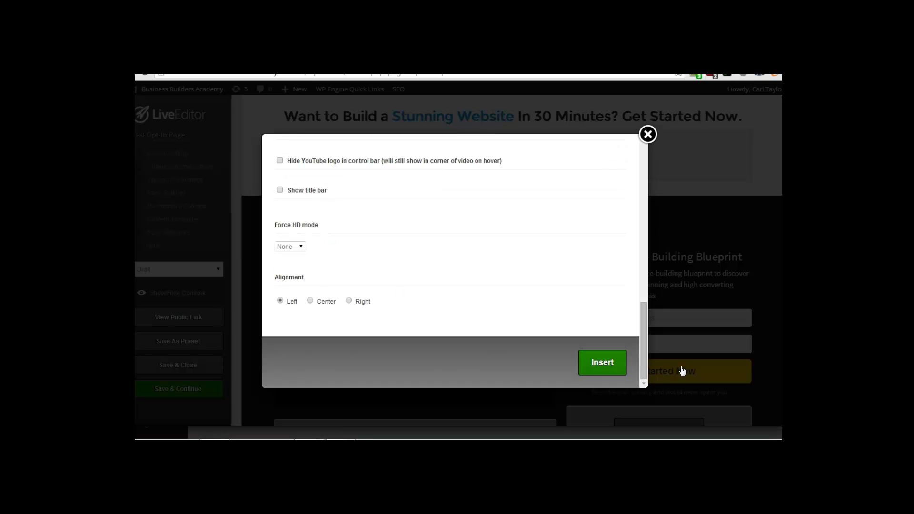
{"action": "left_click", "coordinate": [593, 369]}
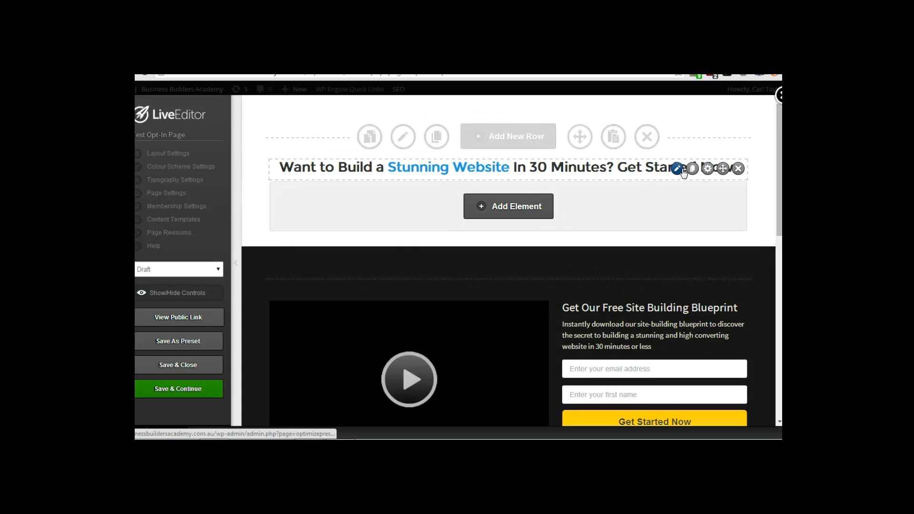
Step: Change the headline text to "In 10 Minutes" and set its font to Open Sans in bold italic
{"action": "left_click", "coordinate": [679, 170]}
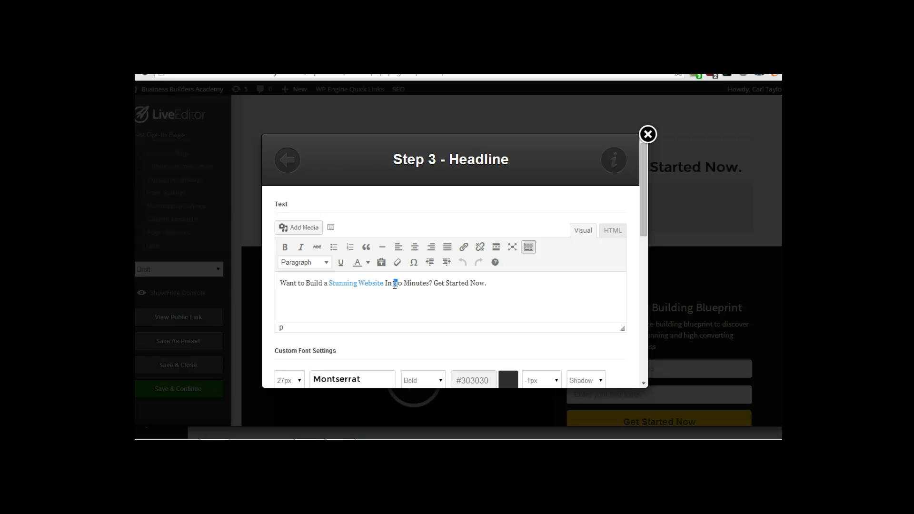
{"action": "scroll", "coordinate": [545, 312], "scroll_direction": "down", "scroll_amount": 7}
{"action": "scroll", "coordinate": [553, 337], "scroll_direction": "up", "scroll_amount": 4}
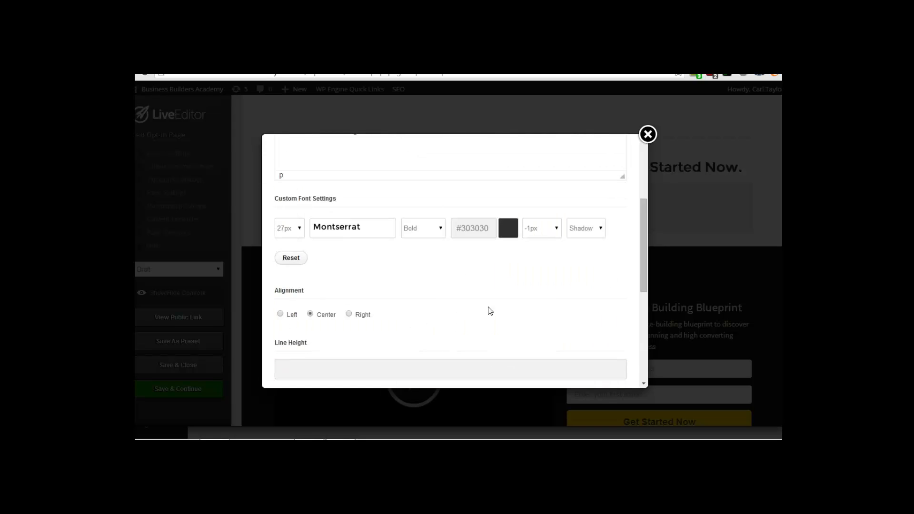
{"action": "left_click", "coordinate": [390, 233]}
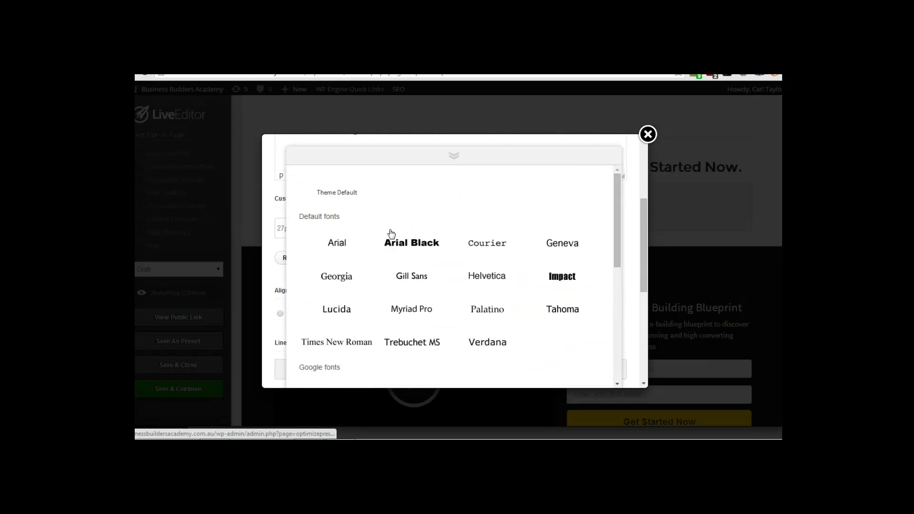
{"action": "scroll", "coordinate": [426, 257], "scroll_direction": "down", "scroll_amount": 5}
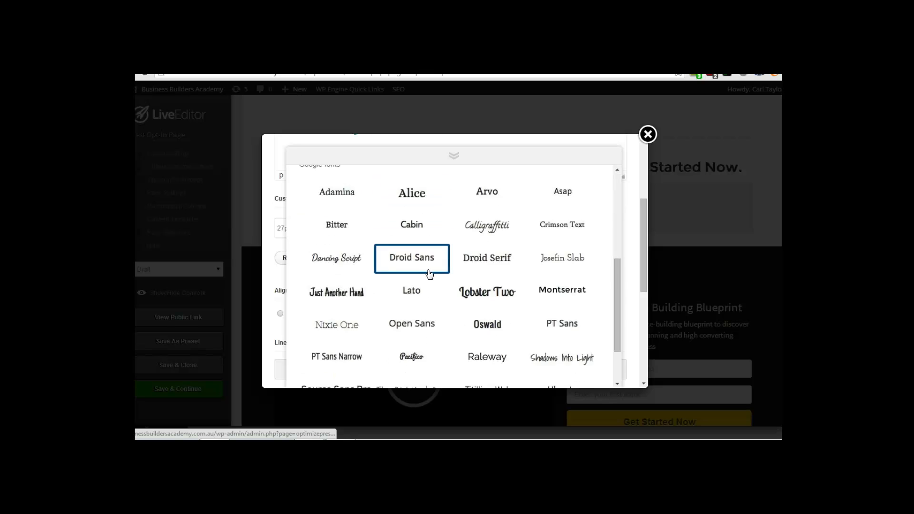
{"action": "left_click", "coordinate": [424, 280]}
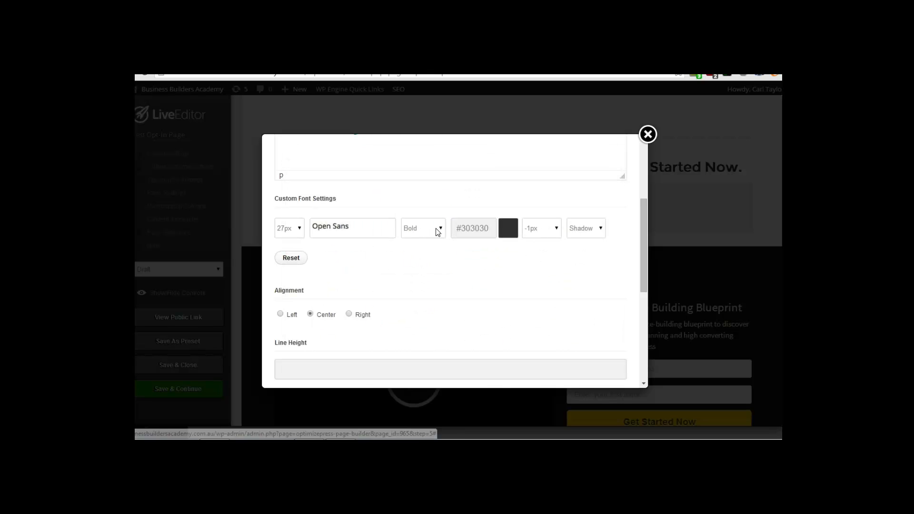
{"action": "left_click", "coordinate": [436, 229]}
{"action": "left_click", "coordinate": [437, 285]}
{"action": "scroll", "coordinate": [567, 289], "scroll_direction": "down", "scroll_amount": 6}
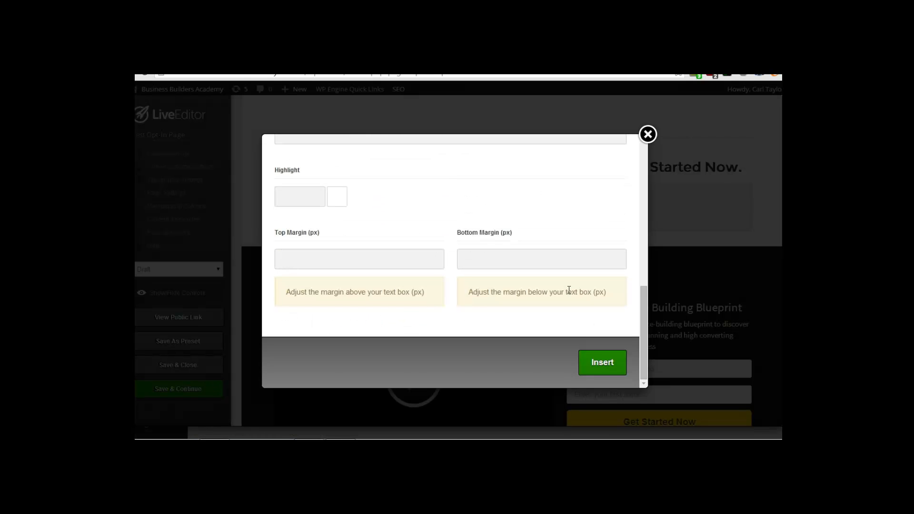
{"action": "left_click", "coordinate": [602, 363]}
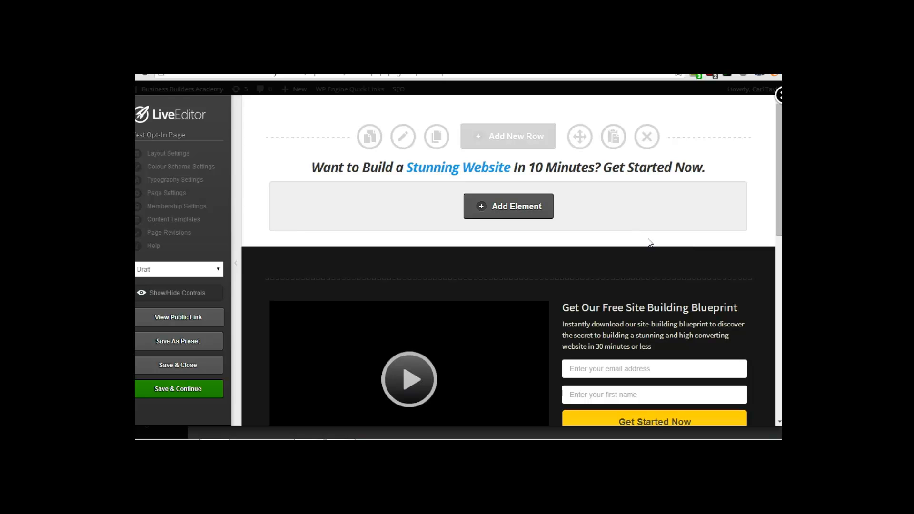
Step: Open the list of insertable page elements and look through it from beginning to end
{"action": "scroll", "coordinate": [644, 261], "scroll_direction": "down", "scroll_amount": 3}
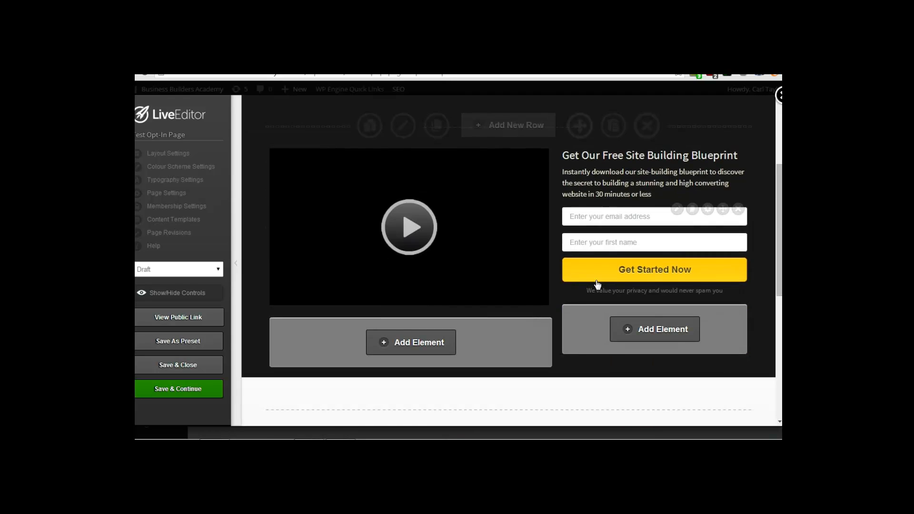
{"action": "scroll", "coordinate": [593, 280], "scroll_direction": "up", "scroll_amount": 3}
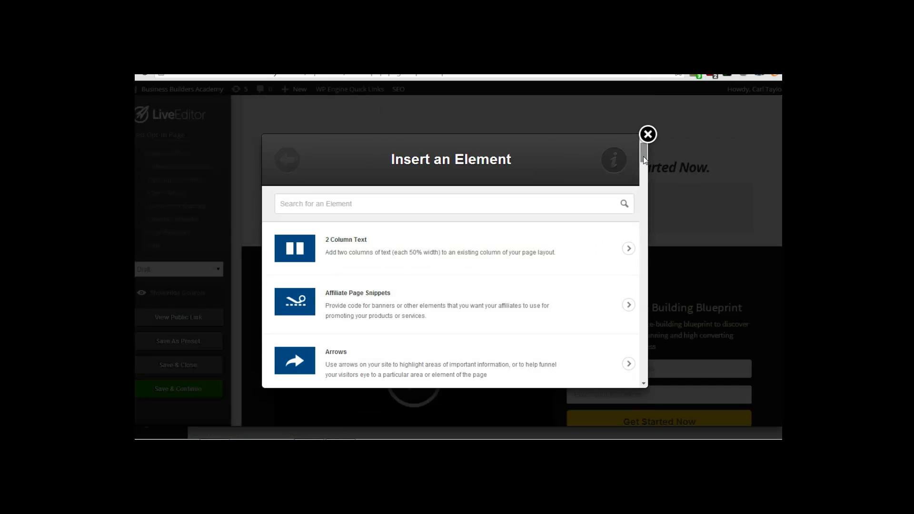
{"action": "left_click_drag", "start_coordinate": [644, 156], "coordinate": [641, 319]}
{"action": "right_click", "coordinate": [641, 192]}
{"action": "left_click", "coordinate": [642, 189]}
{"action": "left_click_drag", "start_coordinate": [643, 384], "coordinate": [651, 155]}
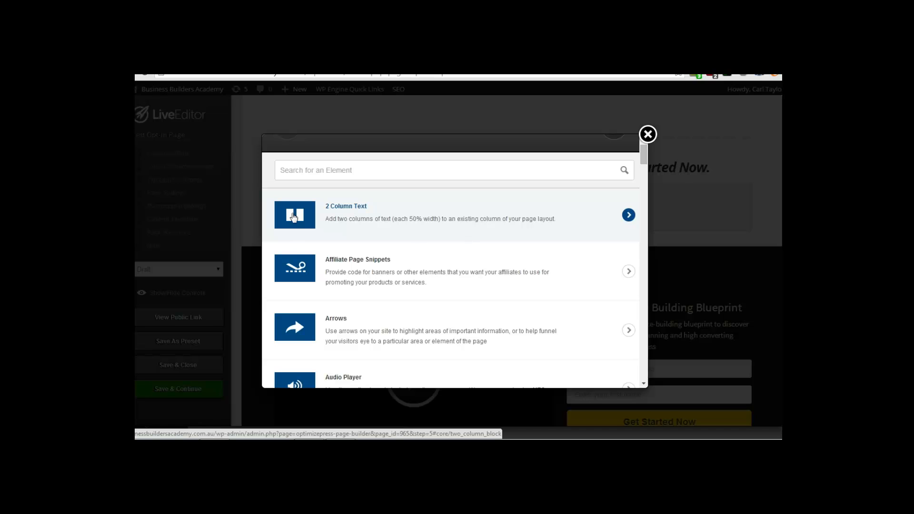
Step: Choose the Affiliate Page Snippets element and look through its available styles
{"action": "scroll", "coordinate": [381, 252], "scroll_direction": "down", "scroll_amount": 1}
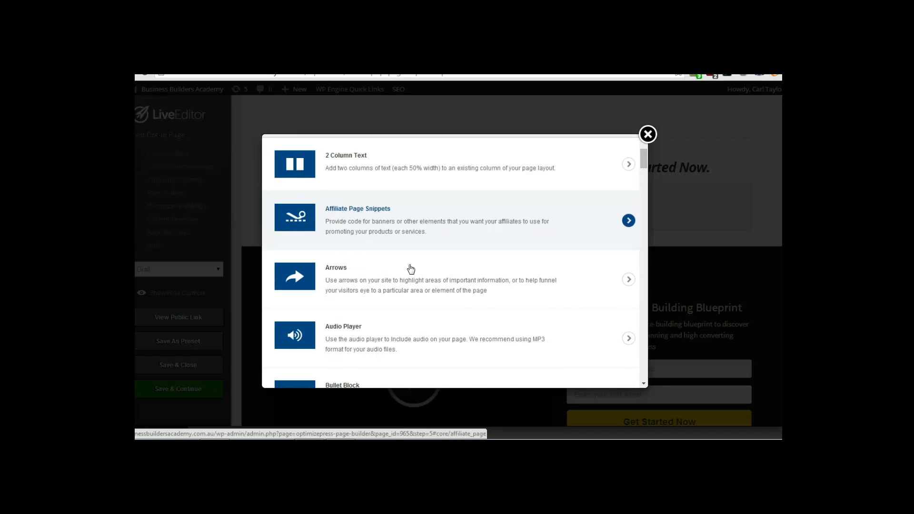
{"action": "left_click", "coordinate": [424, 224]}
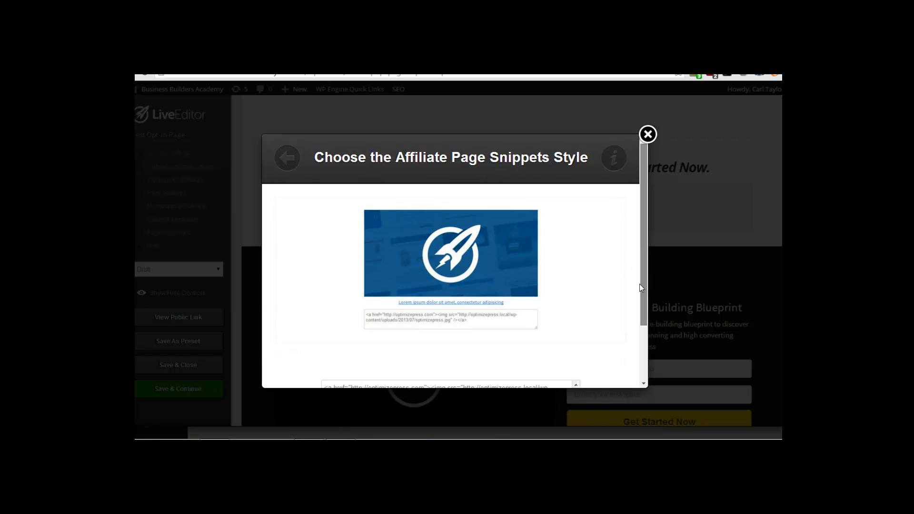
{"action": "scroll", "coordinate": [642, 287], "scroll_direction": "down", "scroll_amount": 2}
{"action": "scroll", "coordinate": [644, 260], "scroll_direction": "up", "scroll_amount": 1}
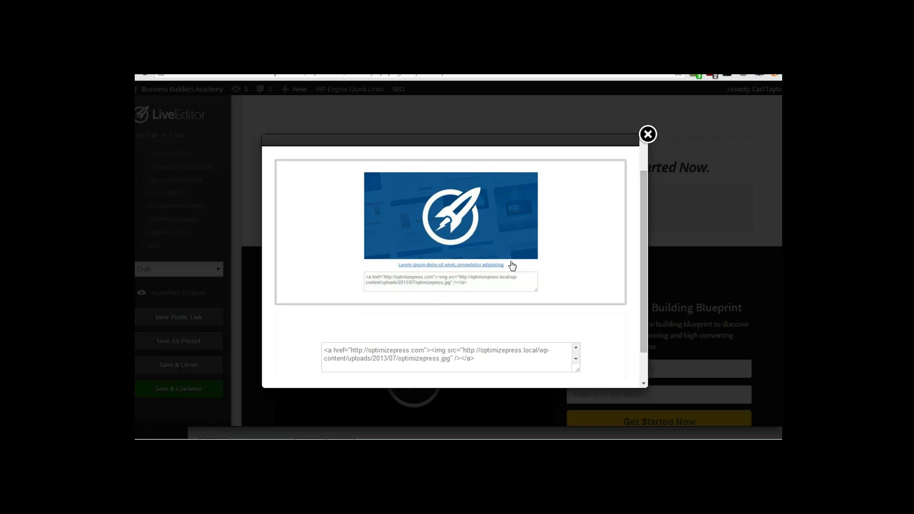
{"action": "scroll", "coordinate": [627, 215], "scroll_direction": "up", "scroll_amount": 2}
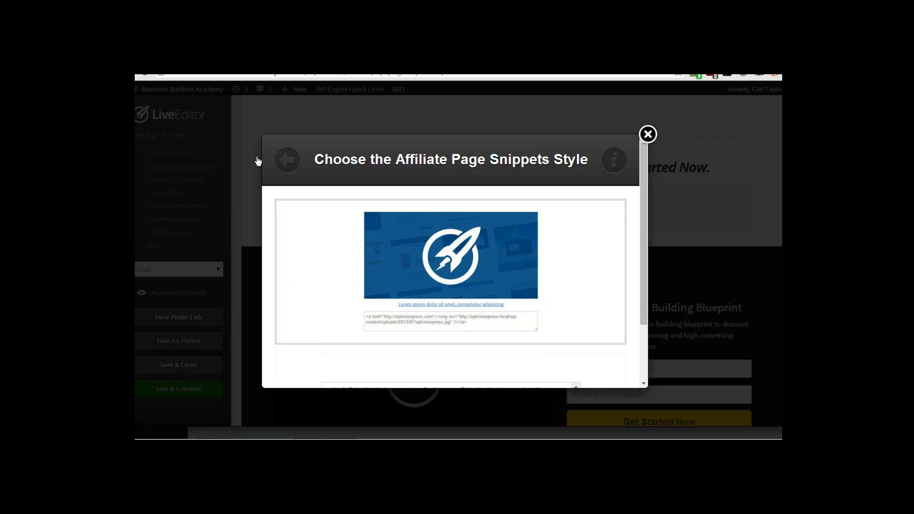
Step: Go back to the element list, choose the Arrows element and look through its available styles
{"action": "left_click", "coordinate": [285, 162]}
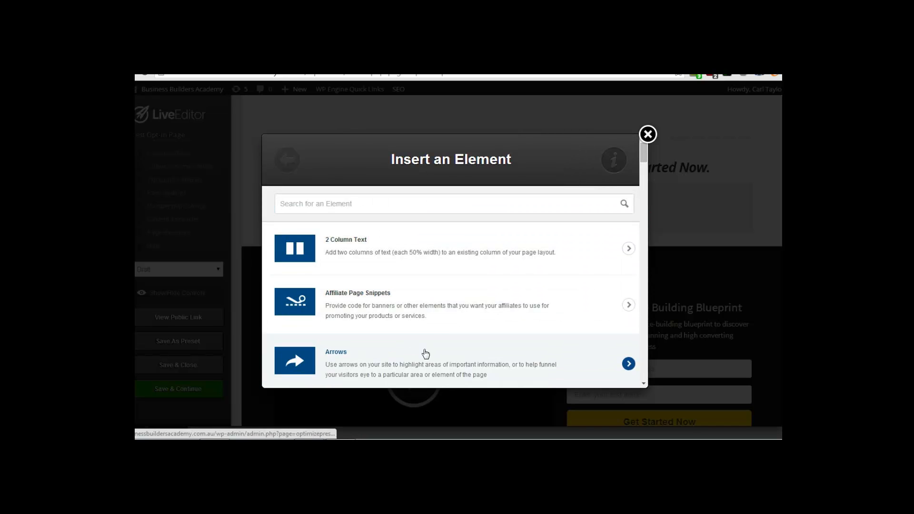
{"action": "left_click", "coordinate": [423, 365]}
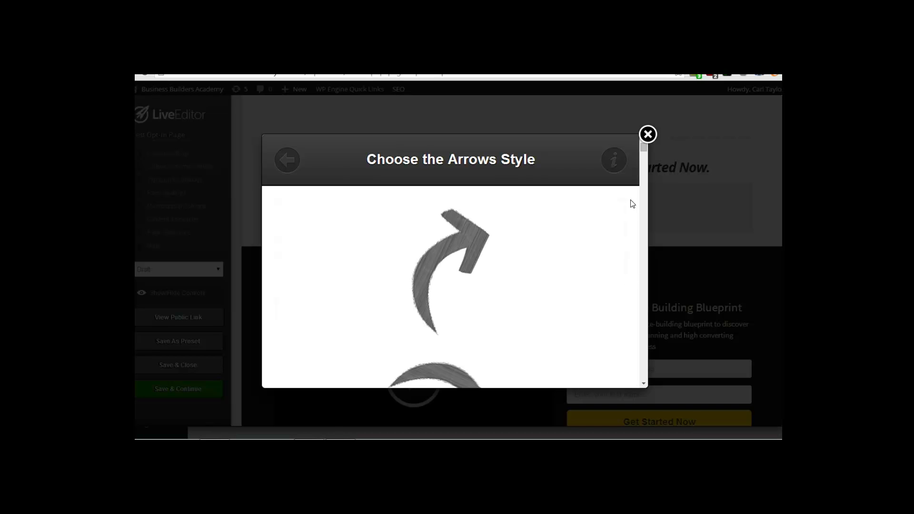
{"action": "scroll", "coordinate": [575, 323], "scroll_direction": "down", "scroll_amount": 6}
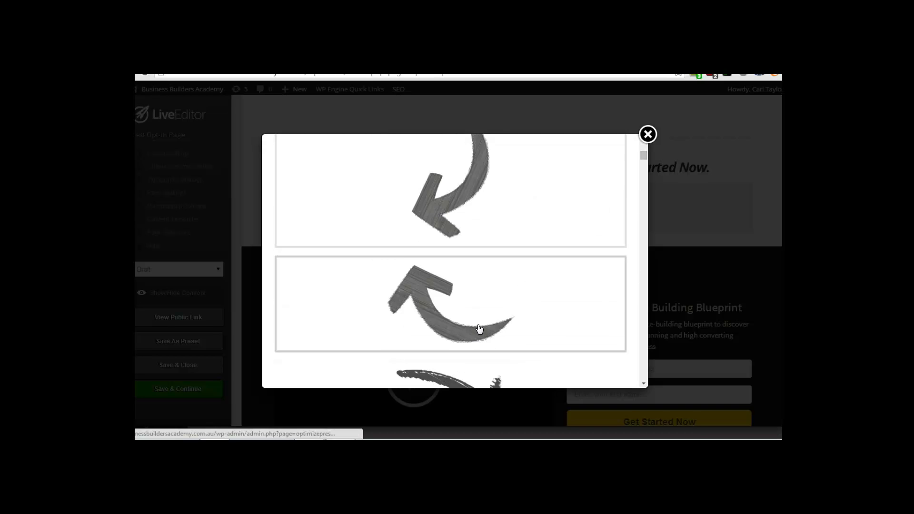
{"action": "scroll", "coordinate": [482, 327], "scroll_direction": "up", "scroll_amount": 3}
{"action": "scroll", "coordinate": [418, 271], "scroll_direction": "up", "scroll_amount": 3}
{"action": "left_click", "coordinate": [285, 159]}
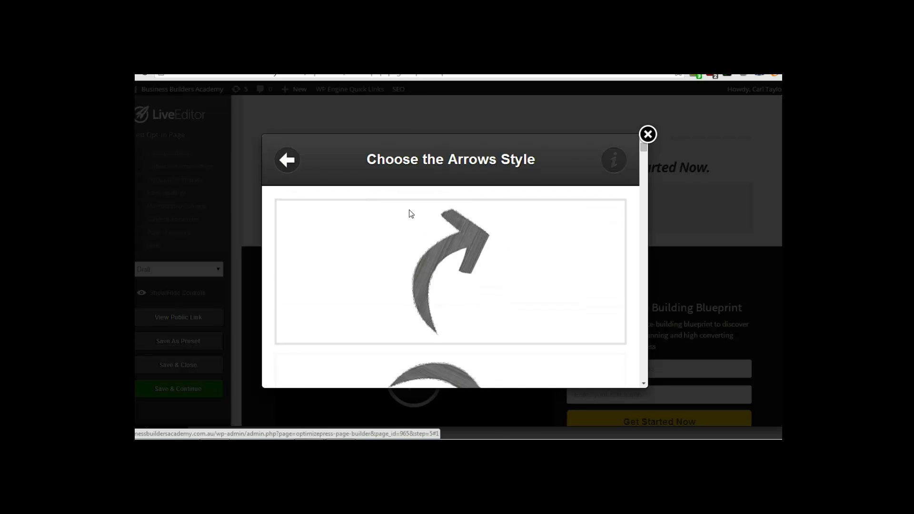
Step: Choose the Bullet Block element from the element list and open its large green check mark style
{"action": "scroll", "coordinate": [469, 265], "scroll_direction": "down", "scroll_amount": 3}
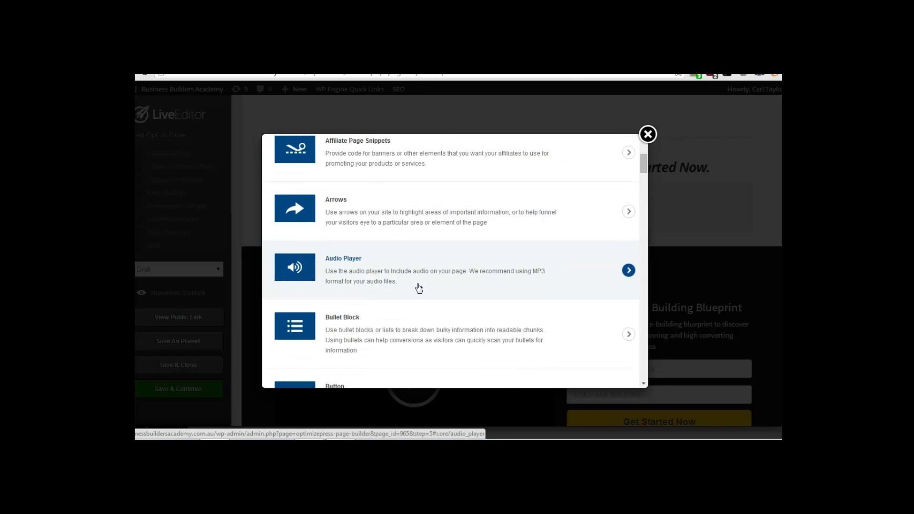
{"action": "scroll", "coordinate": [458, 272], "scroll_direction": "down", "scroll_amount": 1}
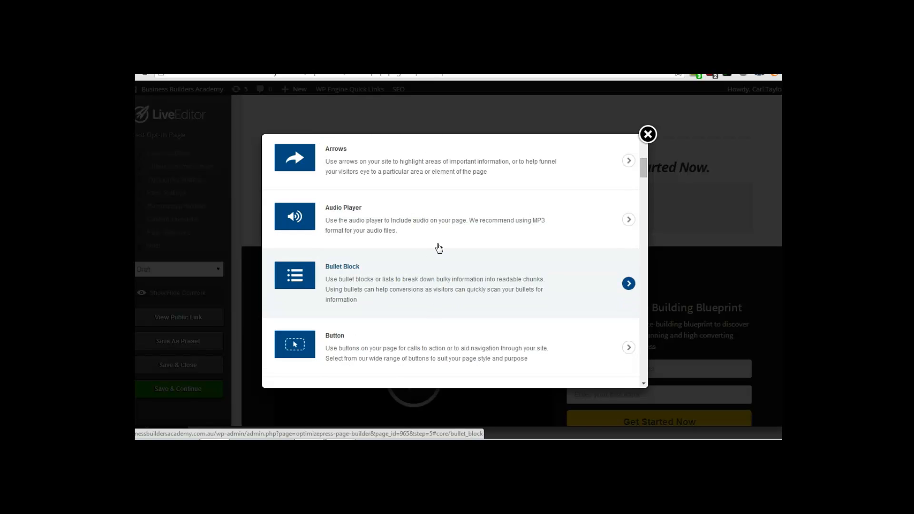
{"action": "left_click", "coordinate": [413, 286]}
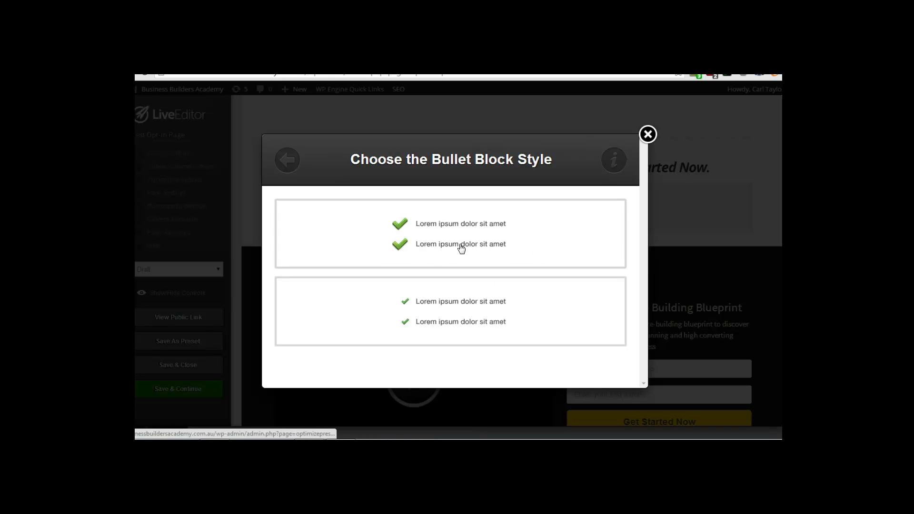
{"action": "left_click", "coordinate": [461, 248]}
Step: Look through the large icons available for the bullet block, keep the check mark and return to the element list
{"action": "left_click", "coordinate": [298, 247]}
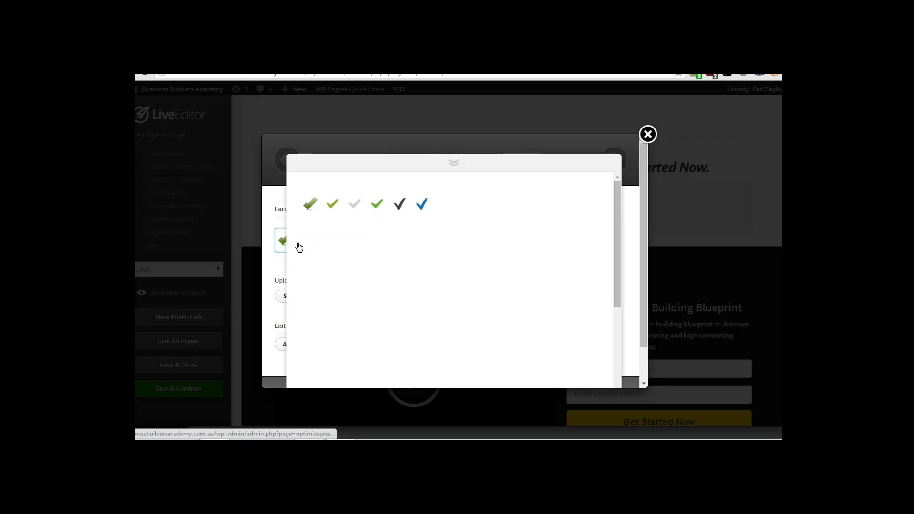
{"action": "left_click", "coordinate": [374, 192]}
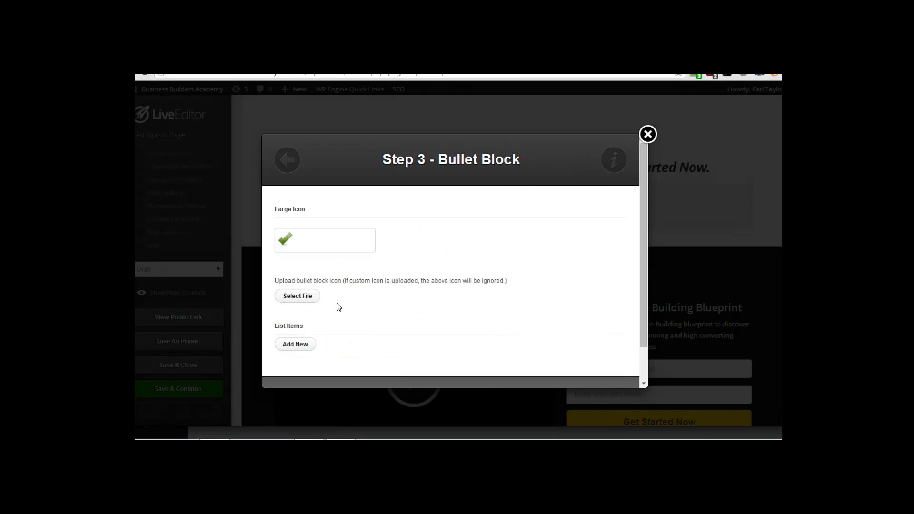
{"action": "left_click", "coordinate": [310, 241]}
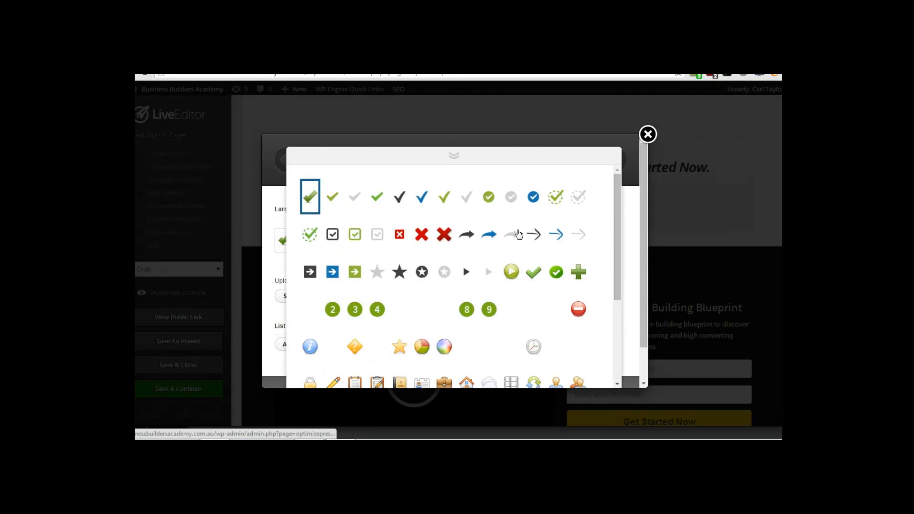
{"action": "scroll", "coordinate": [458, 253], "scroll_direction": "down", "scroll_amount": 4}
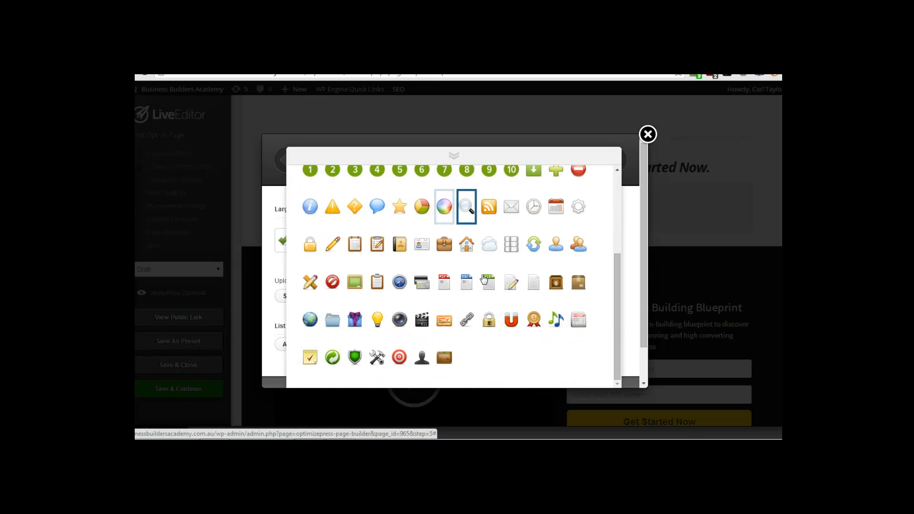
{"action": "left_click", "coordinate": [295, 136]}
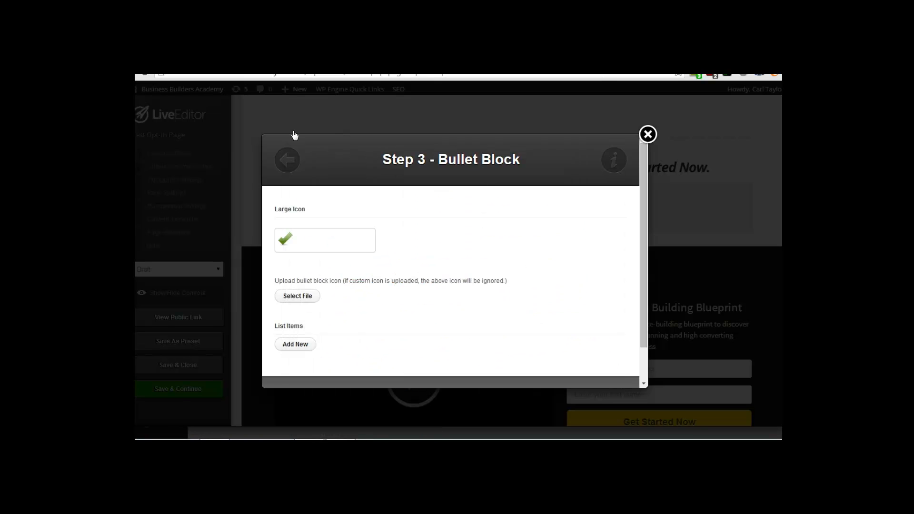
{"action": "left_click", "coordinate": [285, 162]}
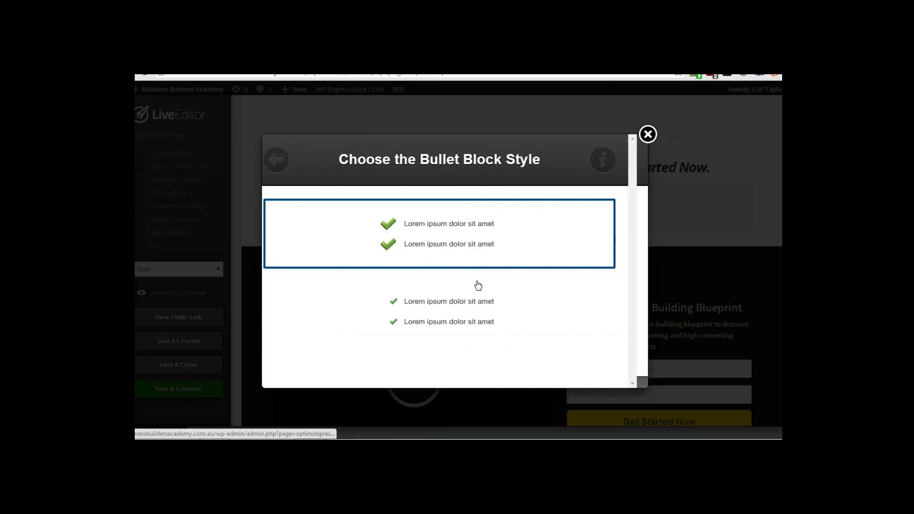
{"action": "left_click", "coordinate": [287, 165]}
Step: Choose the Button element and look through its available styles, from Button Designer to Add to Cart
{"action": "scroll", "coordinate": [476, 286], "scroll_direction": "down", "scroll_amount": 4}
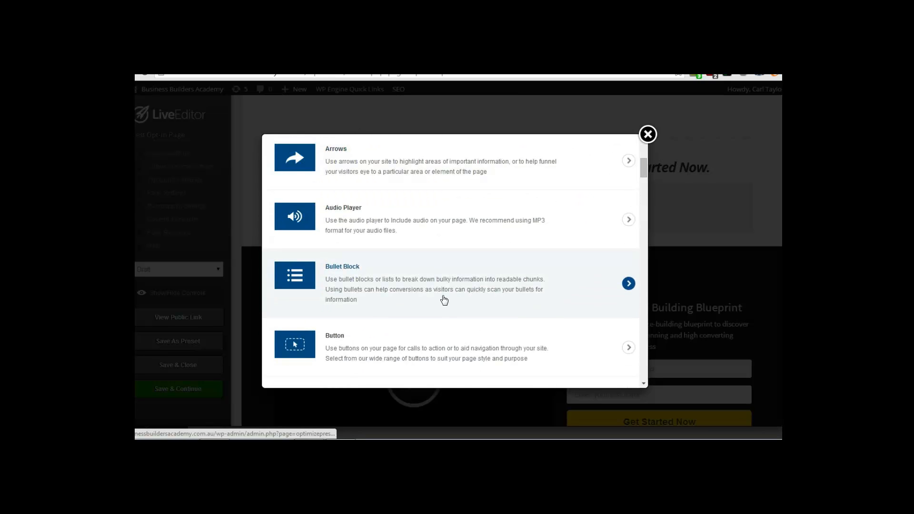
{"action": "scroll", "coordinate": [444, 299], "scroll_direction": "down", "scroll_amount": 2}
{"action": "left_click", "coordinate": [395, 246]}
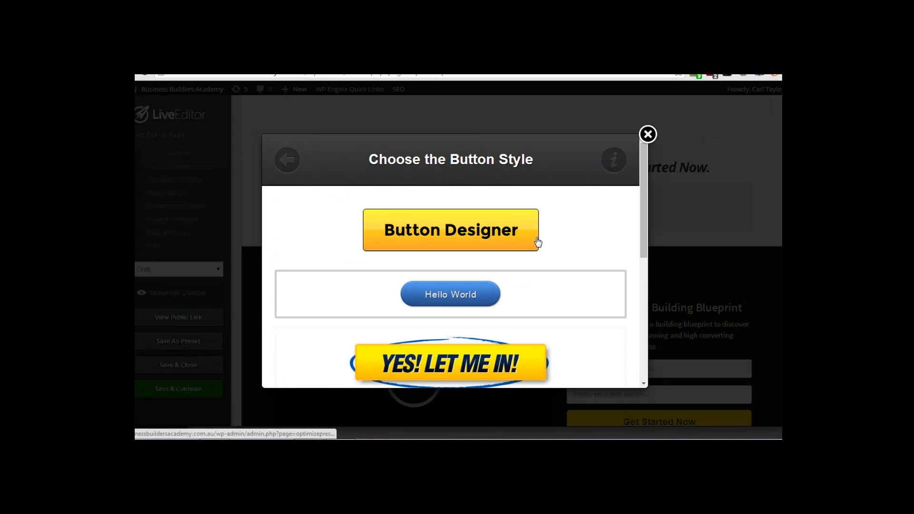
{"action": "scroll", "coordinate": [536, 253], "scroll_direction": "down", "scroll_amount": 3}
{"action": "scroll", "coordinate": [524, 245], "scroll_direction": "down", "scroll_amount": 2}
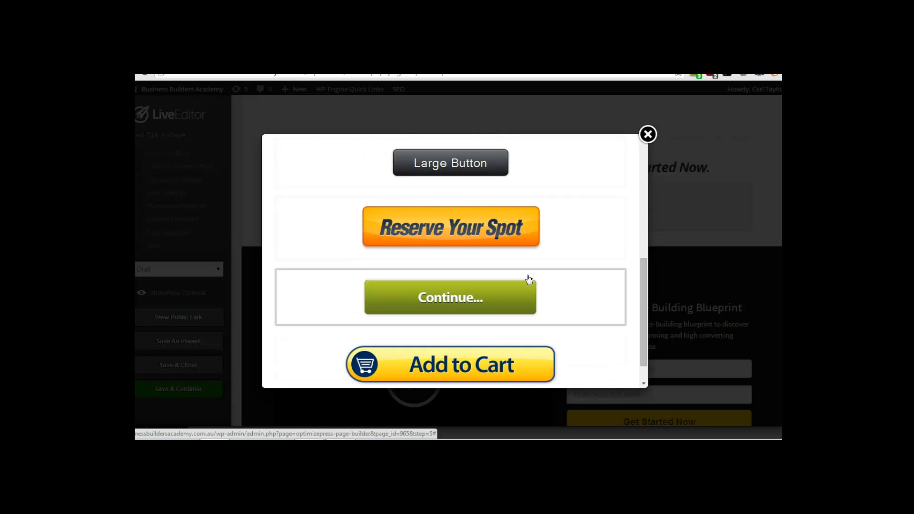
{"action": "scroll", "coordinate": [524, 281], "scroll_direction": "down", "scroll_amount": 1}
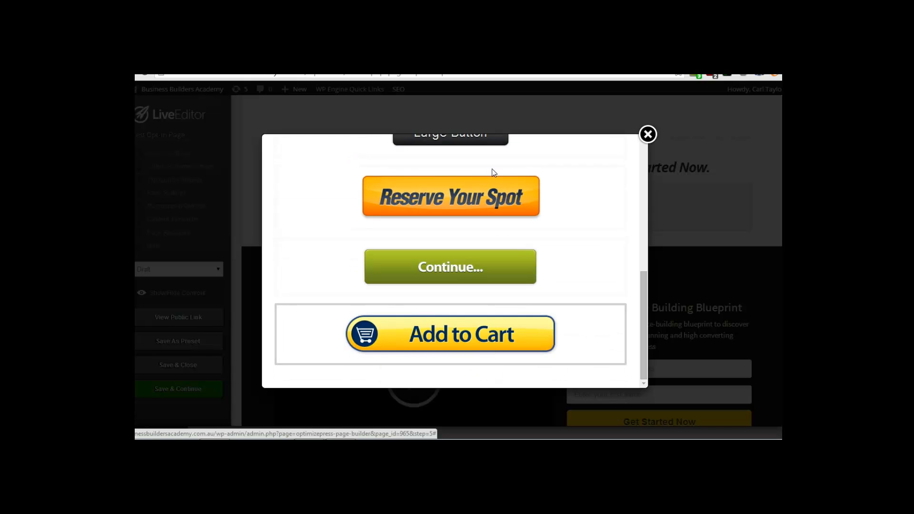
{"action": "scroll", "coordinate": [470, 300], "scroll_direction": "up", "scroll_amount": 3}
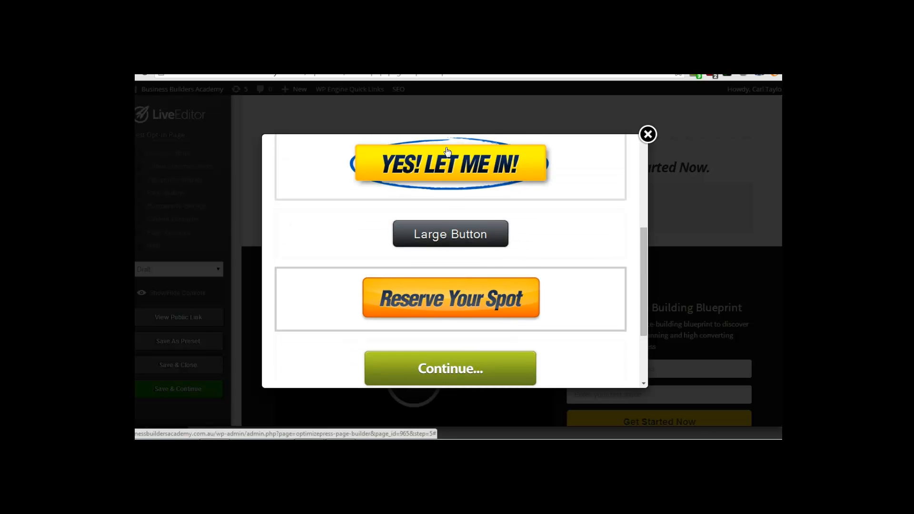
Step: Open the "Yes! Let Me In!" button style, look through its ready-made text options and return to the button styles
{"action": "left_click", "coordinate": [443, 166]}
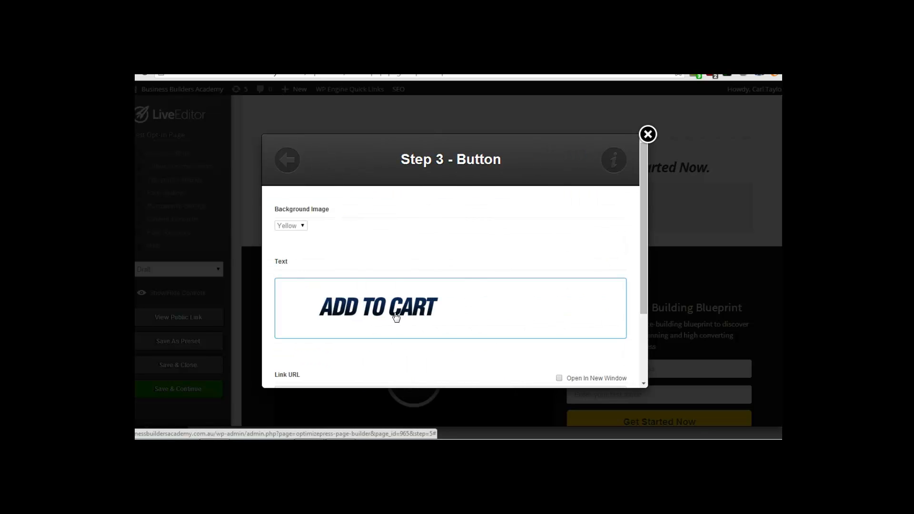
{"action": "left_click", "coordinate": [396, 318]}
{"action": "scroll", "coordinate": [476, 286], "scroll_direction": "down", "scroll_amount": 2}
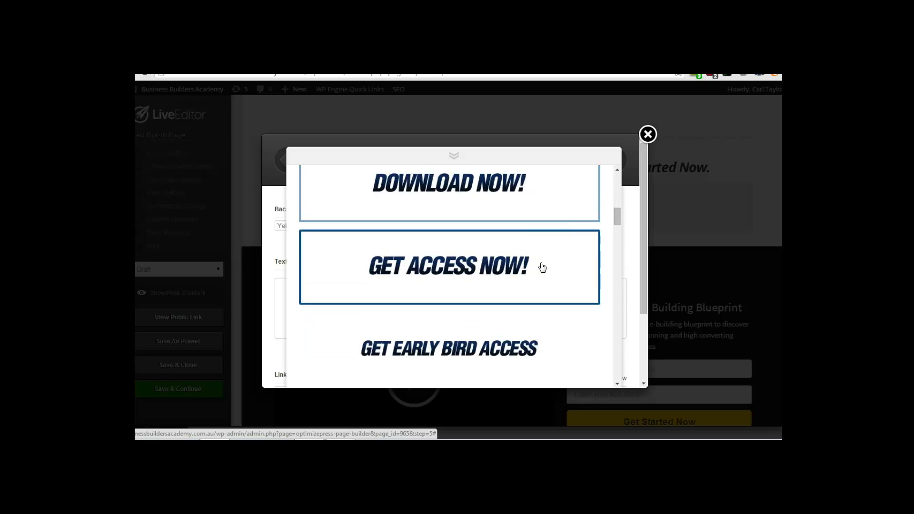
{"action": "left_click", "coordinate": [613, 160]}
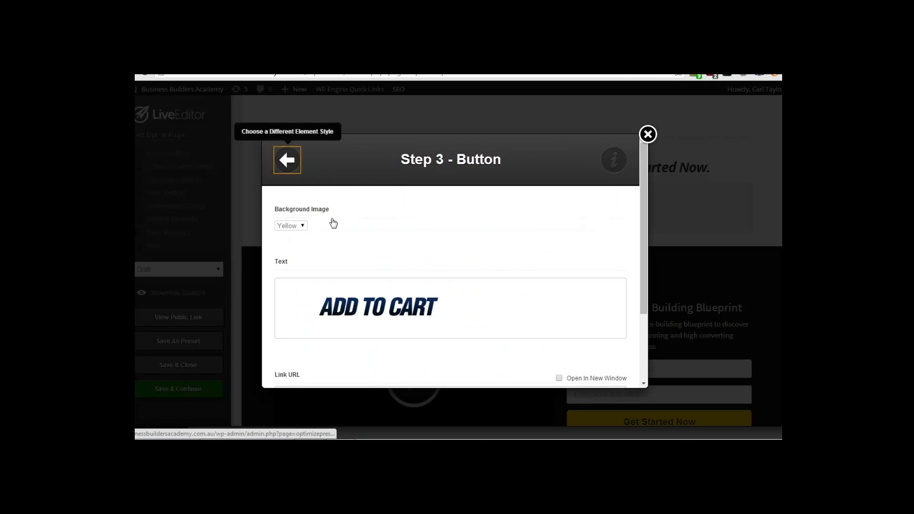
{"action": "left_click", "coordinate": [286, 160]}
{"action": "scroll", "coordinate": [453, 209], "scroll_direction": "up", "scroll_amount": 3}
{"action": "scroll", "coordinate": [466, 223], "scroll_direction": "up", "scroll_amount": 1}
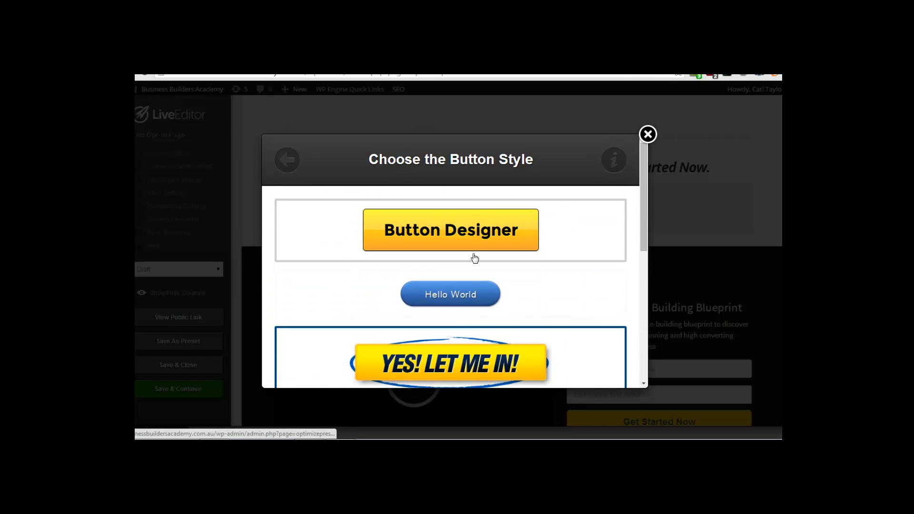
Step: Open the Button Designer style, set the button text to "Click Here" and its font to Open Sans
{"action": "left_click", "coordinate": [505, 243]}
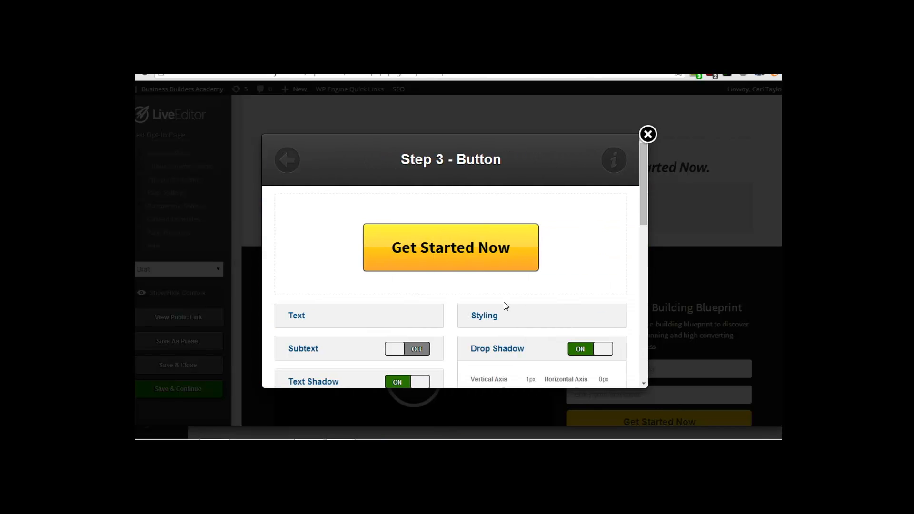
{"action": "left_click", "coordinate": [346, 322]}
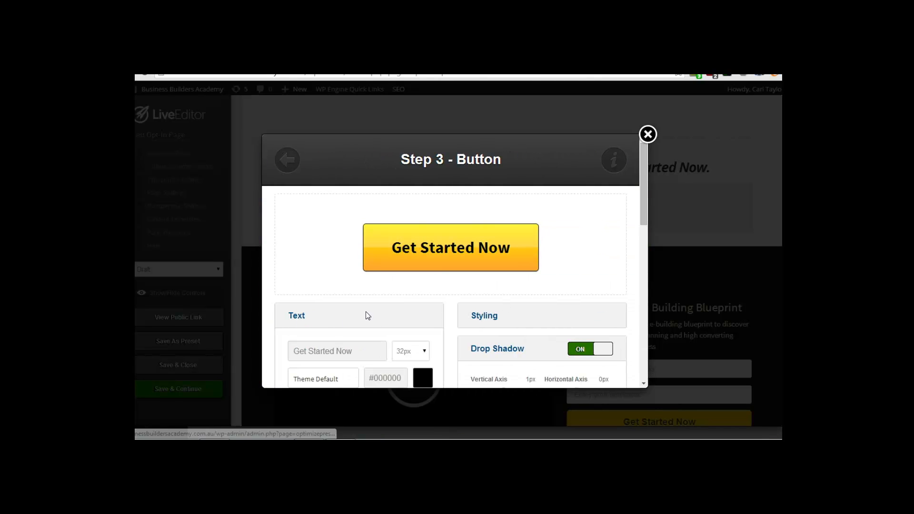
{"action": "scroll", "coordinate": [365, 310], "scroll_direction": "down", "scroll_amount": 1}
{"action": "left_click", "coordinate": [297, 300]}
{"action": "triple_click", "coordinate": [297, 300]}
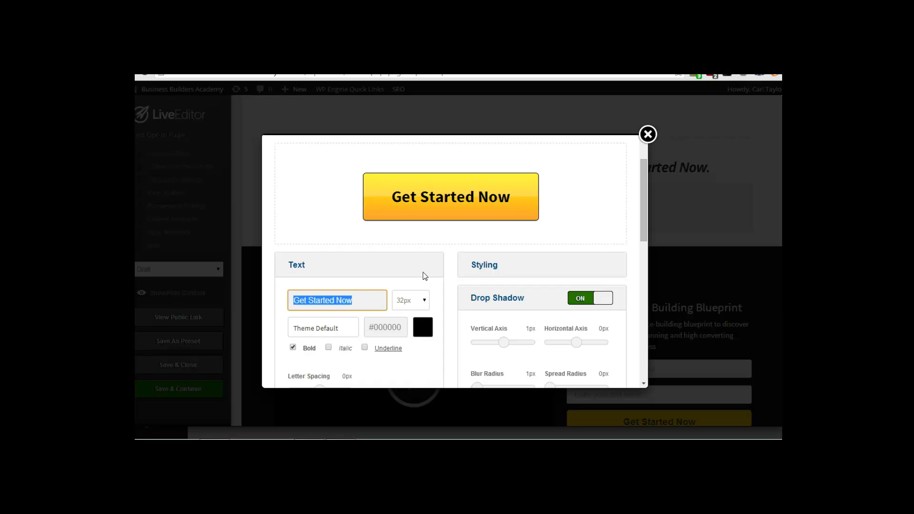
{"action": "type", "text": "Click Here"}
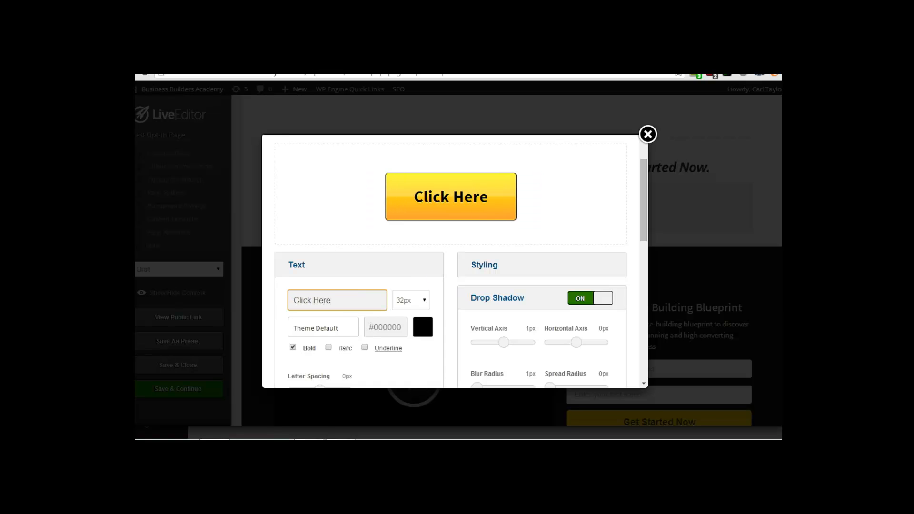
{"action": "left_click", "coordinate": [350, 328]}
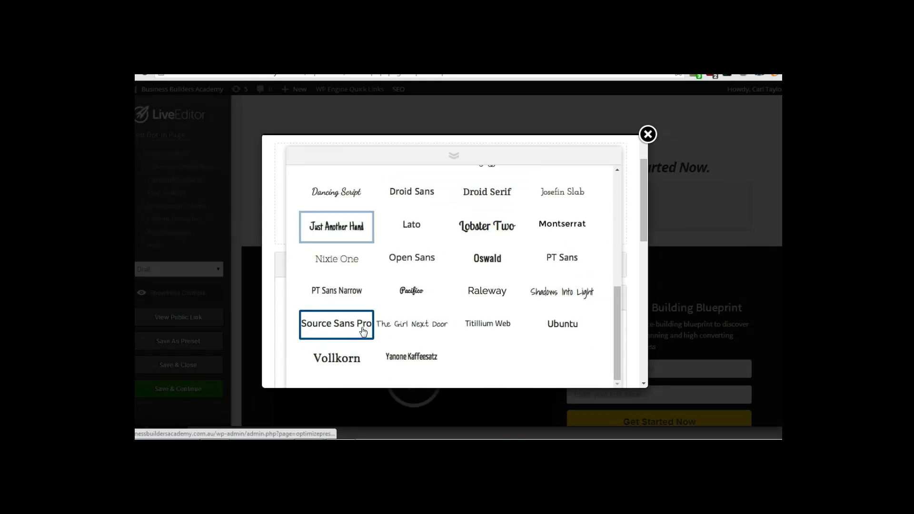
{"action": "left_click", "coordinate": [425, 270]}
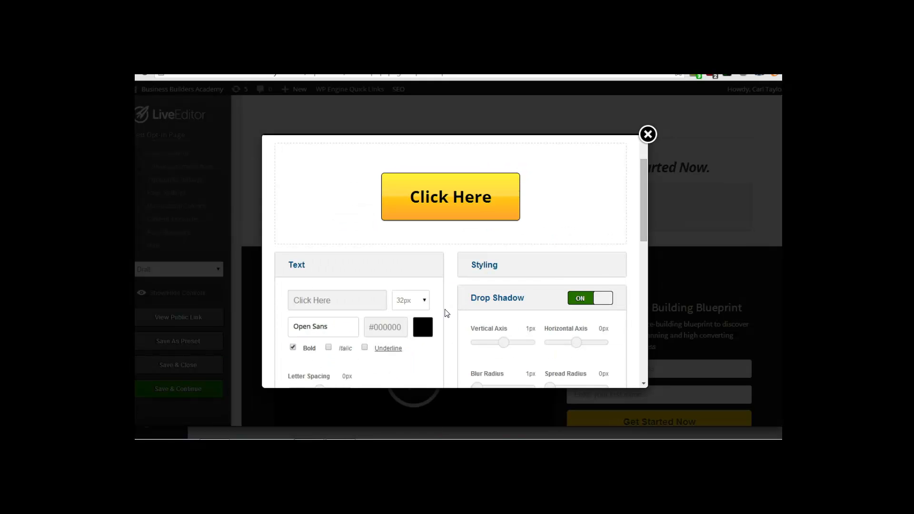
Step: Turn on the button's subtext and set it to "To Download Free Stuff"
{"action": "scroll", "coordinate": [368, 331], "scroll_direction": "down", "scroll_amount": 2}
{"action": "left_click", "coordinate": [408, 329]}
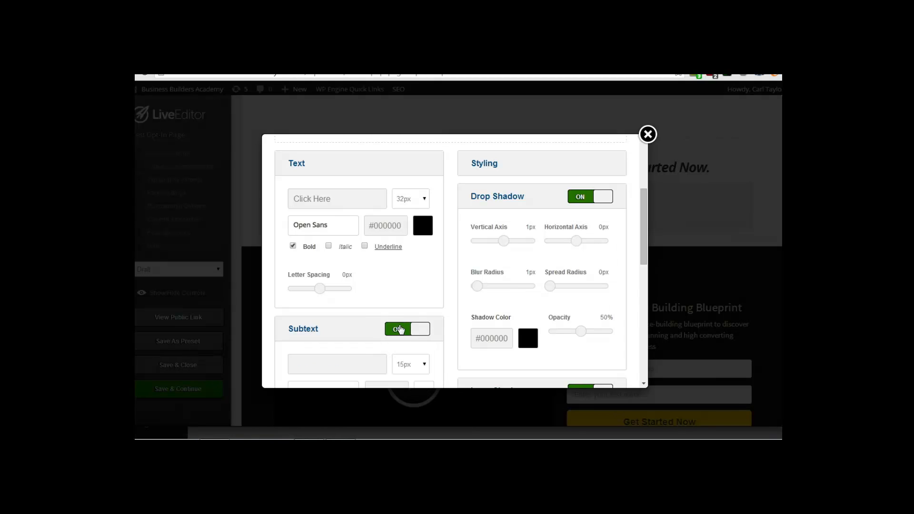
{"action": "scroll", "coordinate": [358, 315], "scroll_direction": "down", "scroll_amount": 2}
{"action": "scroll", "coordinate": [472, 336], "scroll_direction": "up", "scroll_amount": 4}
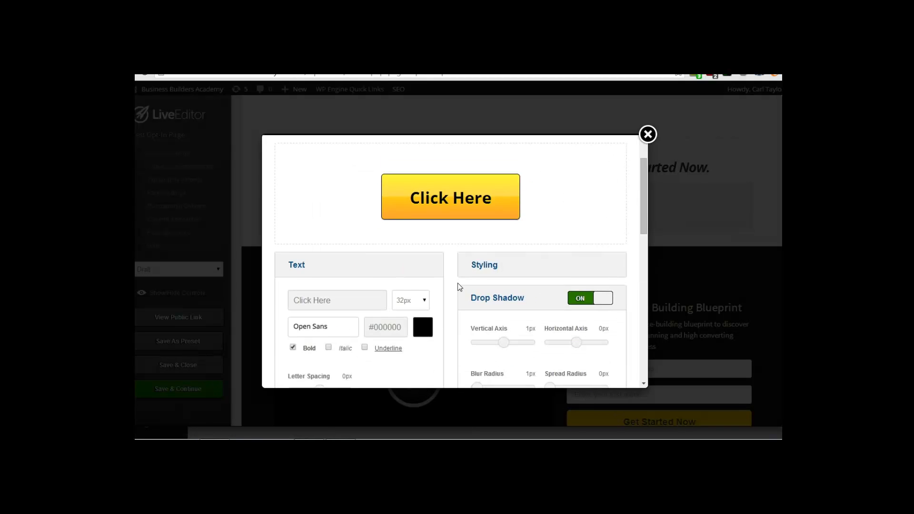
{"action": "scroll", "coordinate": [371, 322], "scroll_direction": "down", "scroll_amount": 2}
{"action": "scroll", "coordinate": [370, 322], "scroll_direction": "down", "scroll_amount": 2}
{"action": "left_click", "coordinate": [333, 263]}
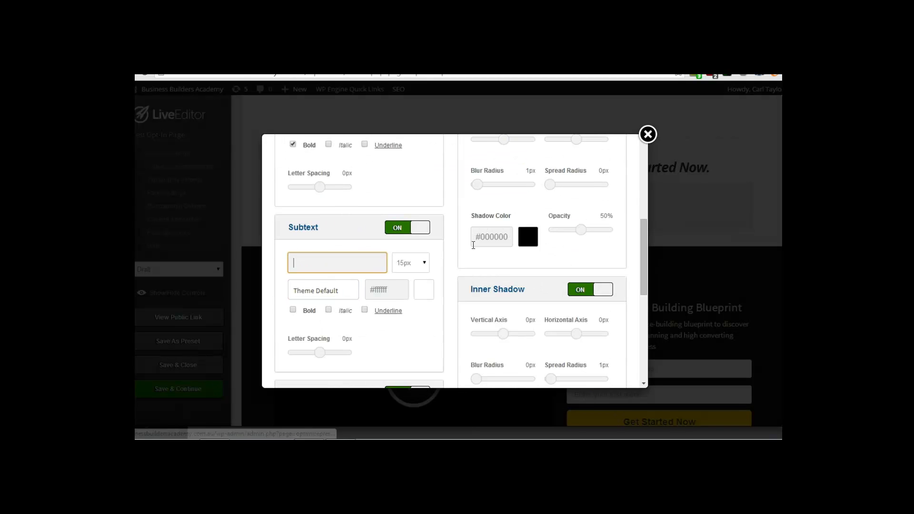
{"action": "type", "text": "To Download Free Stuff"}
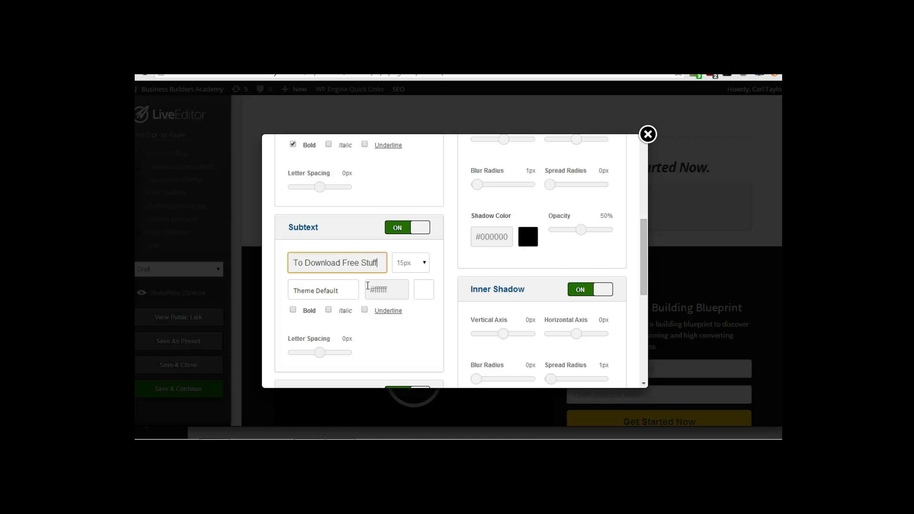
Step: Set the subtext font to PT Sans Narrow and check it on the button preview
{"action": "left_click", "coordinate": [320, 290]}
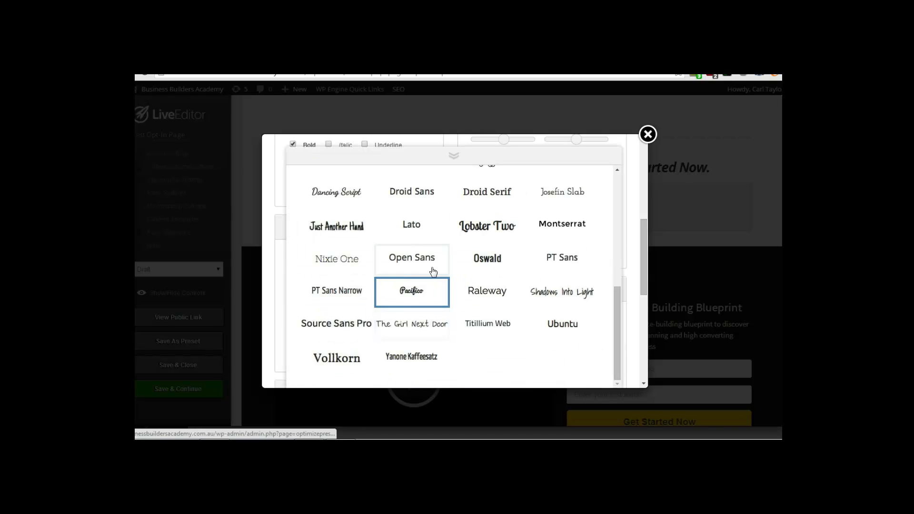
{"action": "left_click", "coordinate": [433, 272]}
{"action": "left_click", "coordinate": [546, 261]}
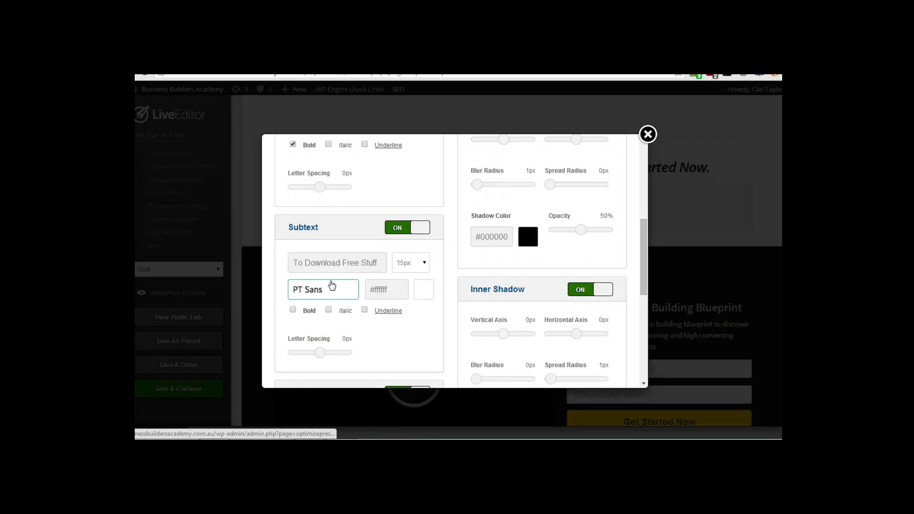
{"action": "left_click", "coordinate": [333, 299]}
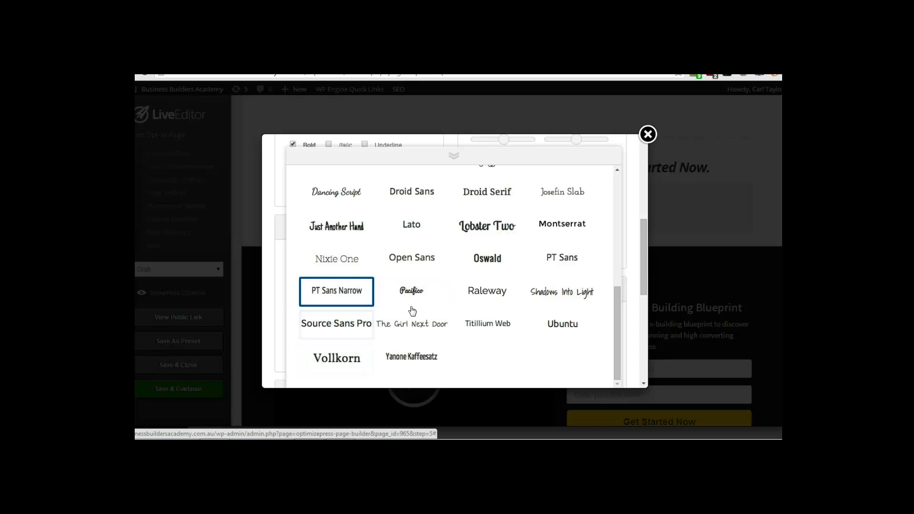
{"action": "scroll", "coordinate": [424, 331], "scroll_direction": "up", "scroll_amount": 5}
{"action": "scroll", "coordinate": [426, 331], "scroll_direction": "up", "scroll_amount": 2}
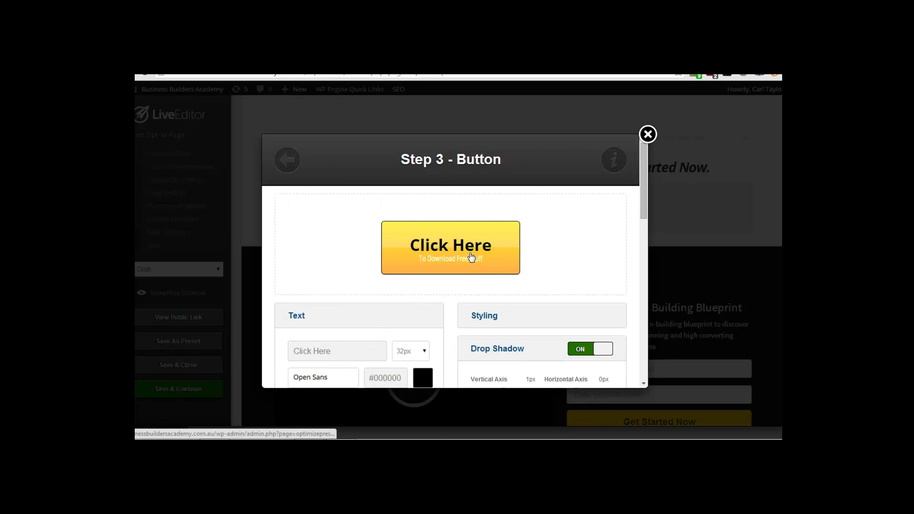
Step: Set the subtext color to black, #000000, and check the button preview
{"action": "scroll", "coordinate": [465, 272], "scroll_direction": "down", "scroll_amount": 8}
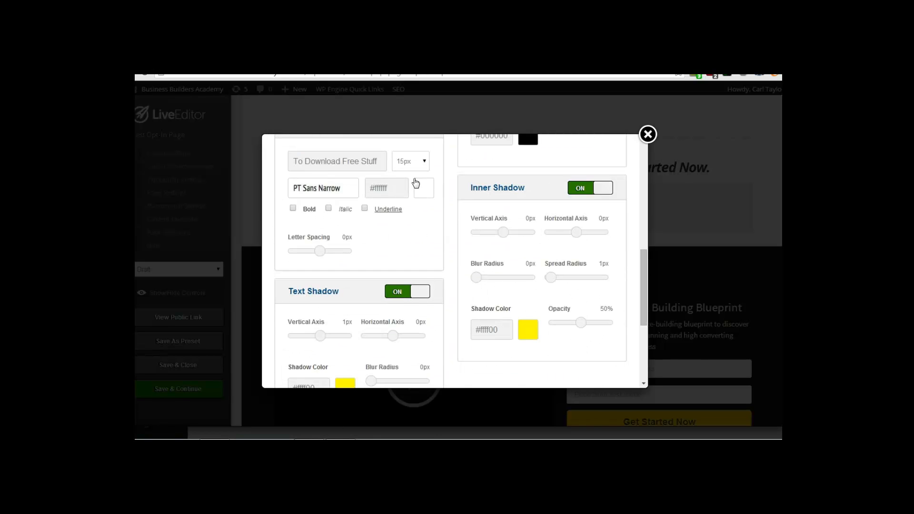
{"action": "left_click", "coordinate": [422, 188]}
{"action": "left_click", "coordinate": [445, 267]}
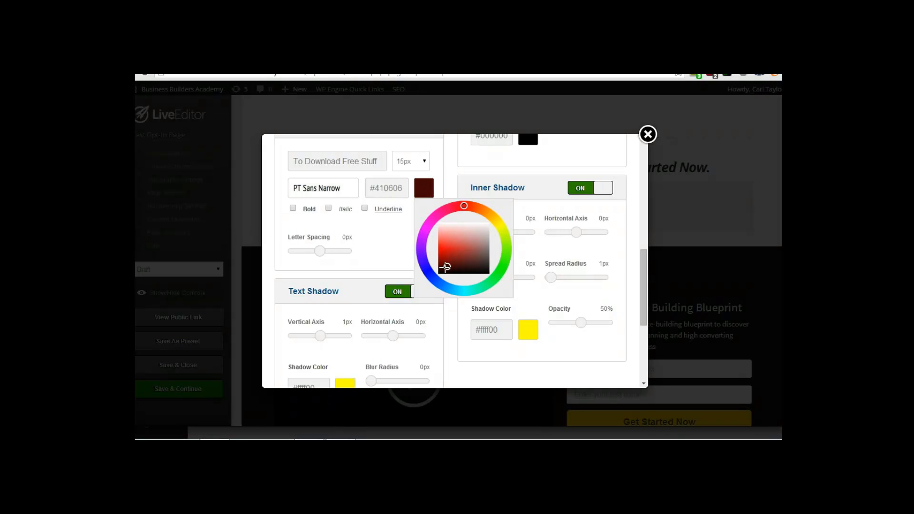
{"action": "left_click_drag", "start_coordinate": [445, 267], "coordinate": [439, 273]}
{"action": "left_click", "coordinate": [408, 263]}
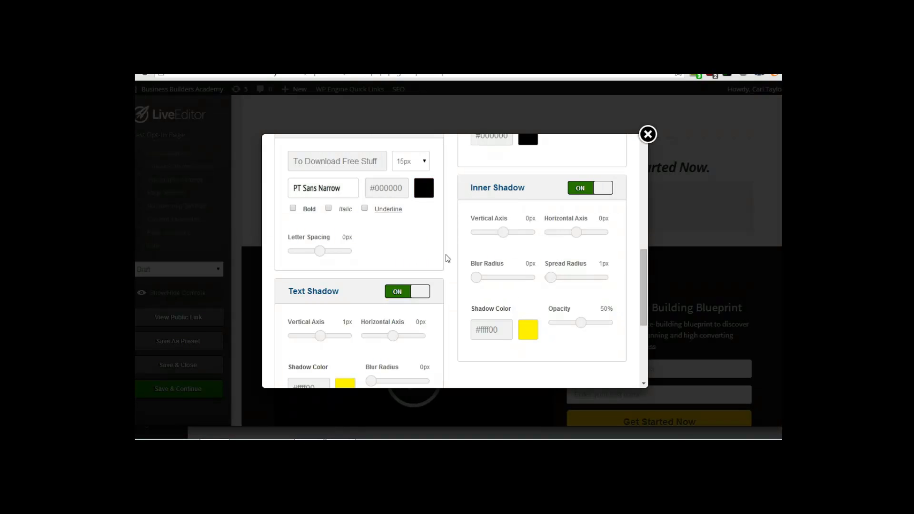
{"action": "scroll", "coordinate": [447, 257], "scroll_direction": "up", "scroll_amount": 6}
{"action": "scroll", "coordinate": [567, 253], "scroll_direction": "down", "scroll_amount": 1}
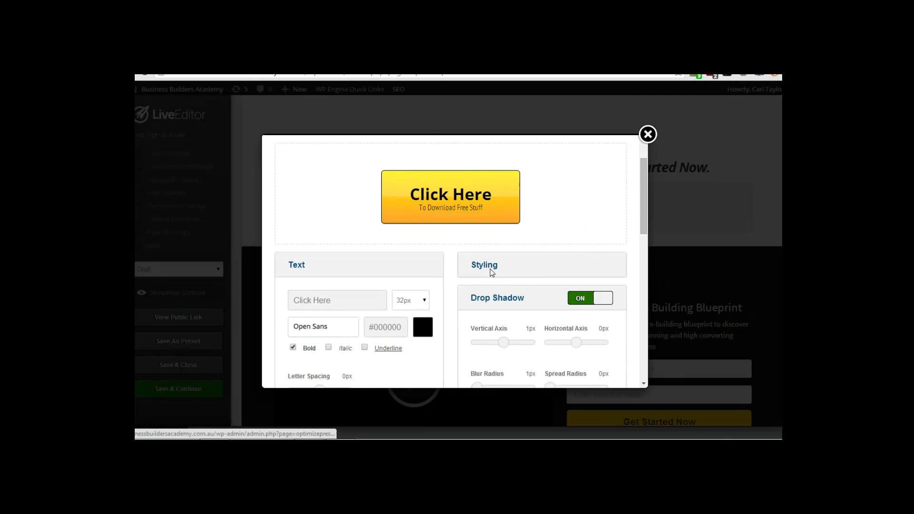
Step: Expand the button's Styling settings and set the first background color to blue, #5c76ff
{"action": "left_click", "coordinate": [492, 271]}
{"action": "scroll", "coordinate": [553, 255], "scroll_direction": "down", "scroll_amount": 4}
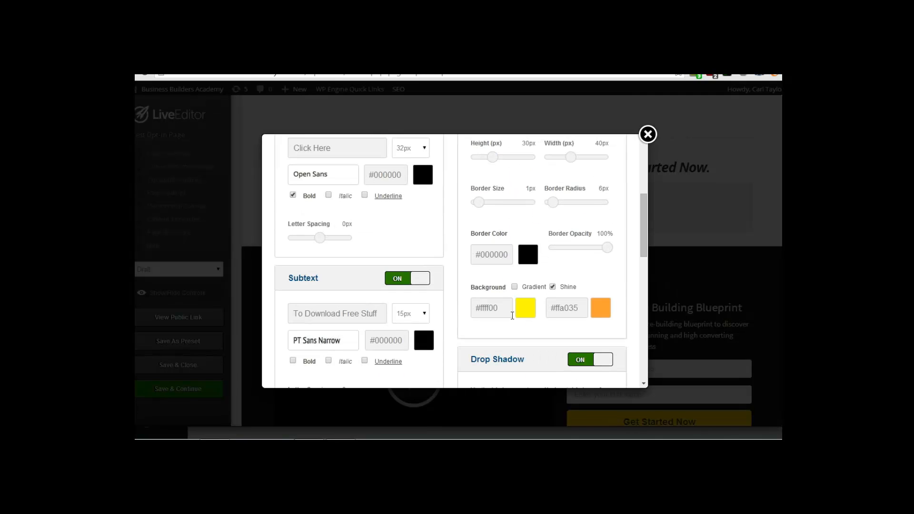
{"action": "left_click", "coordinate": [506, 309]}
{"action": "mouse_move", "coordinate": [534, 399]}
{"action": "left_mouse_down"}
{"action": "mouse_move", "coordinate": [549, 366]}
{"action": "mouse_move", "coordinate": [538, 357]}
{"action": "left_mouse_up"}
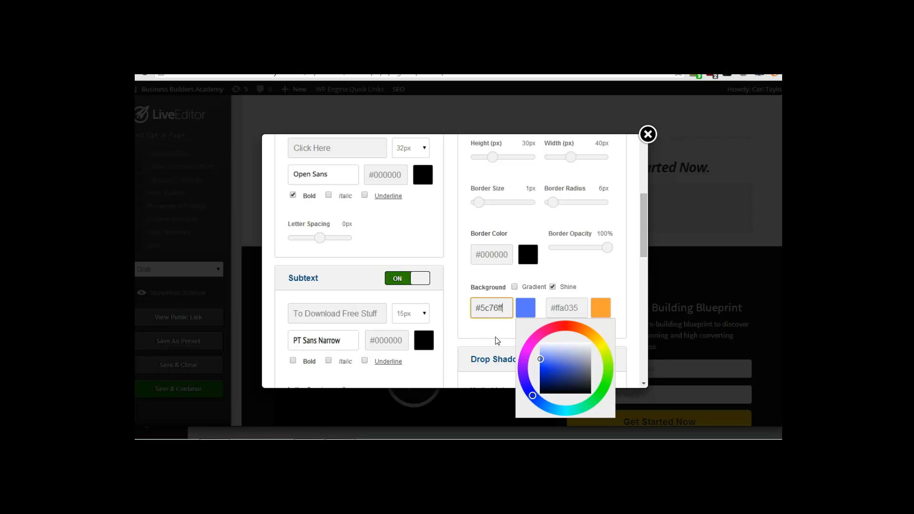
{"action": "left_click", "coordinate": [494, 341]}
Step: Copy the first background color, #5c76ff, into the second background color and turn off Shine
{"action": "left_click", "coordinate": [500, 310]}
{"action": "left_click_drag", "start_coordinate": [501, 310], "coordinate": [466, 318]}
{"action": "key", "text": "ctrl+c"}
{"action": "left_click_drag", "start_coordinate": [578, 310], "coordinate": [542, 321]}
{"action": "key", "text": "ctrl+v"}
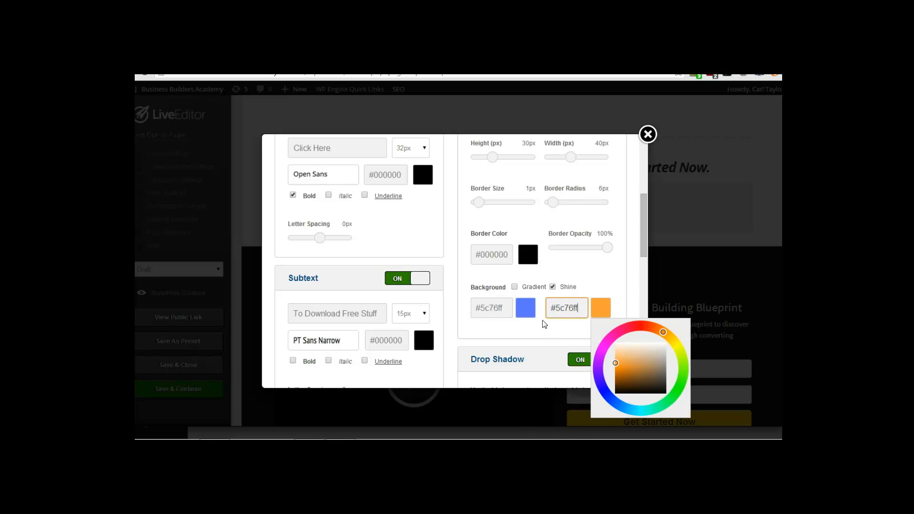
{"action": "left_click", "coordinate": [525, 328]}
{"action": "scroll", "coordinate": [571, 293], "scroll_direction": "up", "scroll_amount": 1}
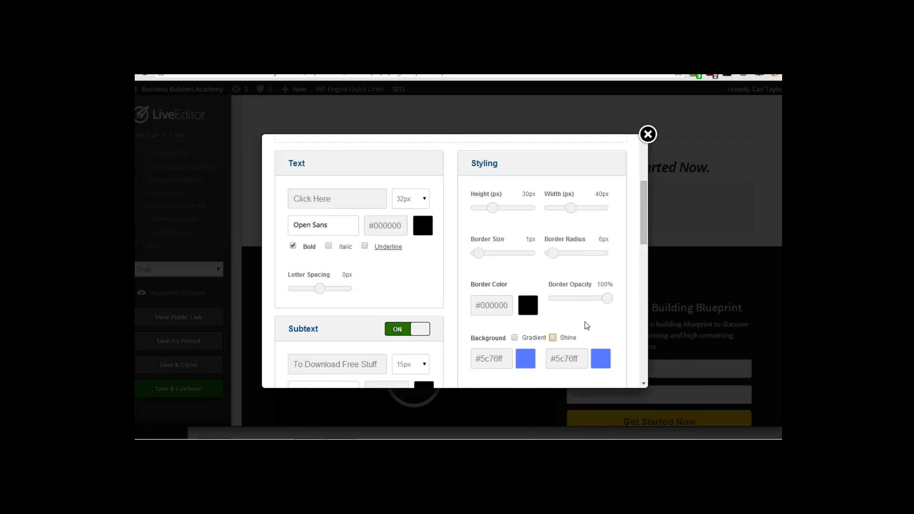
{"action": "scroll", "coordinate": [588, 325], "scroll_direction": "up", "scroll_amount": 3}
Step: Turn off the button's Text Shadow and Inner Shadow
{"action": "scroll", "coordinate": [543, 281], "scroll_direction": "down", "scroll_amount": 6}
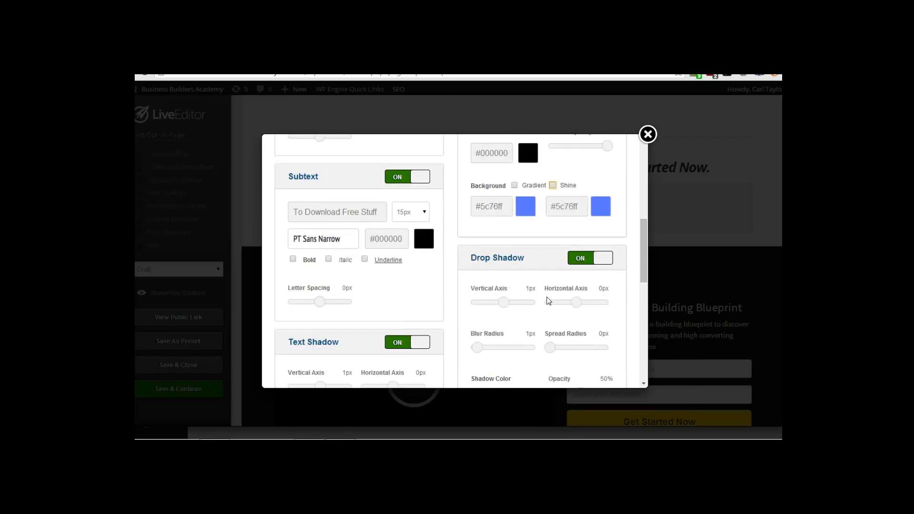
{"action": "scroll", "coordinate": [523, 305], "scroll_direction": "down", "scroll_amount": 1}
{"action": "left_click", "coordinate": [398, 294]}
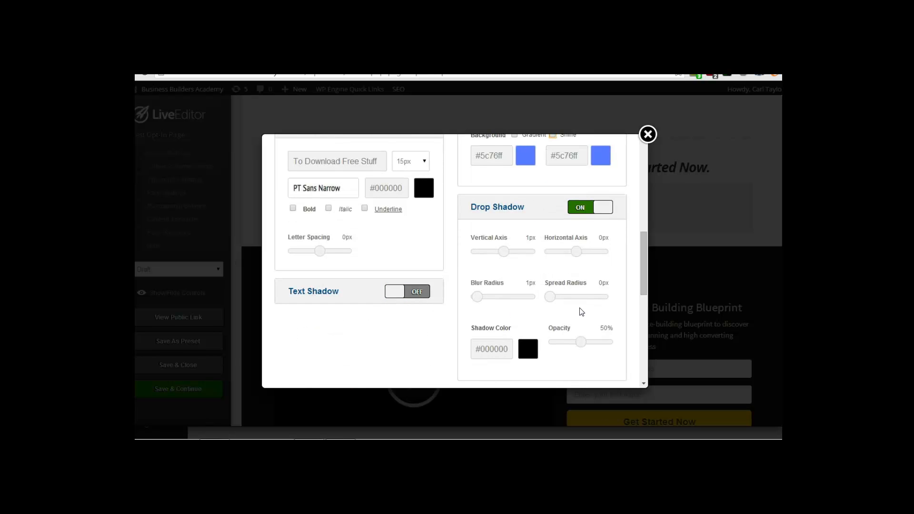
{"action": "scroll", "coordinate": [581, 312], "scroll_direction": "down", "scroll_amount": 3}
{"action": "left_click", "coordinate": [579, 256]}
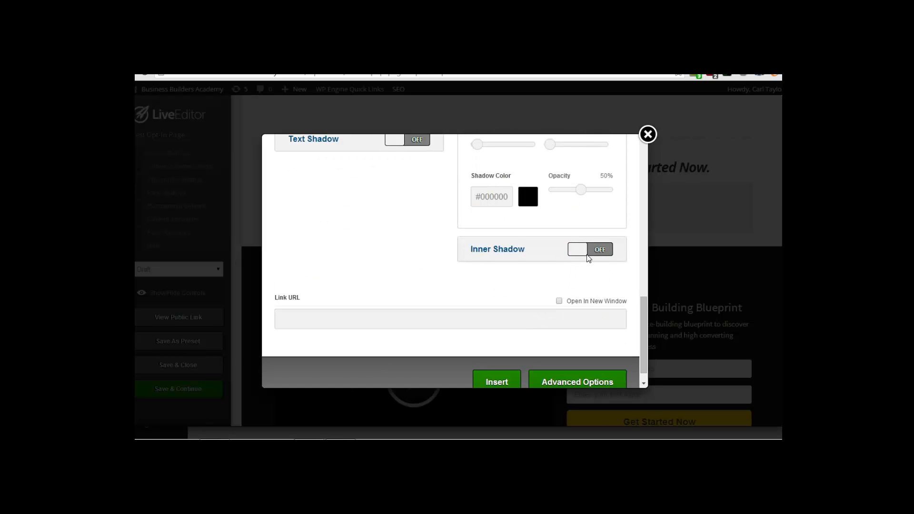
Step: Set the Drop Shadow color to dark blue, #000b47, starting from the copied background color
{"action": "scroll", "coordinate": [548, 267], "scroll_direction": "up", "scroll_amount": 2}
{"action": "left_click", "coordinate": [503, 296]}
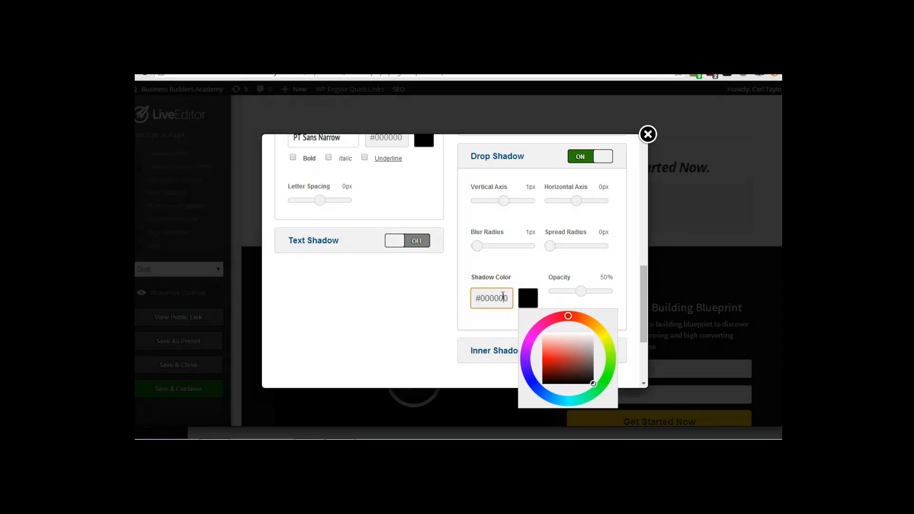
{"action": "key", "text": "ctrl+a"}
{"action": "key", "text": "ctrl+v"}
{"action": "left_click", "coordinate": [503, 314]}
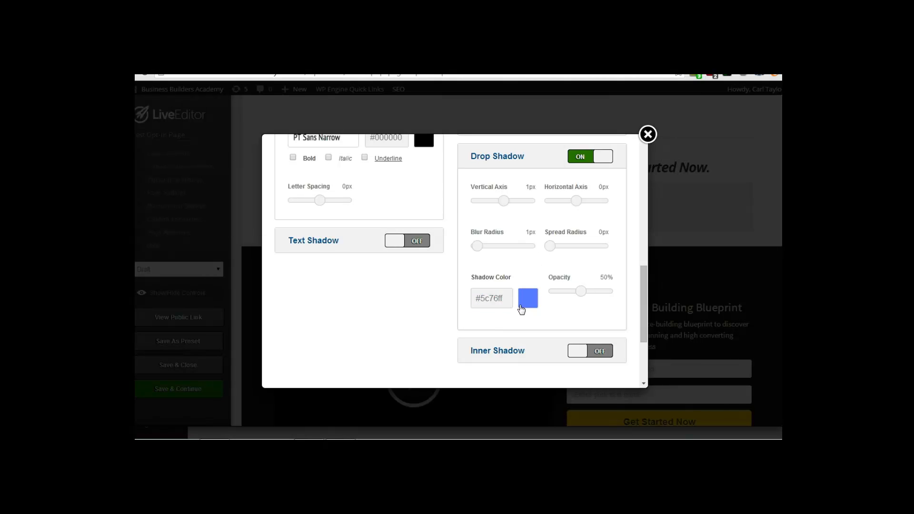
{"action": "left_click", "coordinate": [521, 306]}
{"action": "left_click_drag", "start_coordinate": [549, 372], "coordinate": [542, 377]}
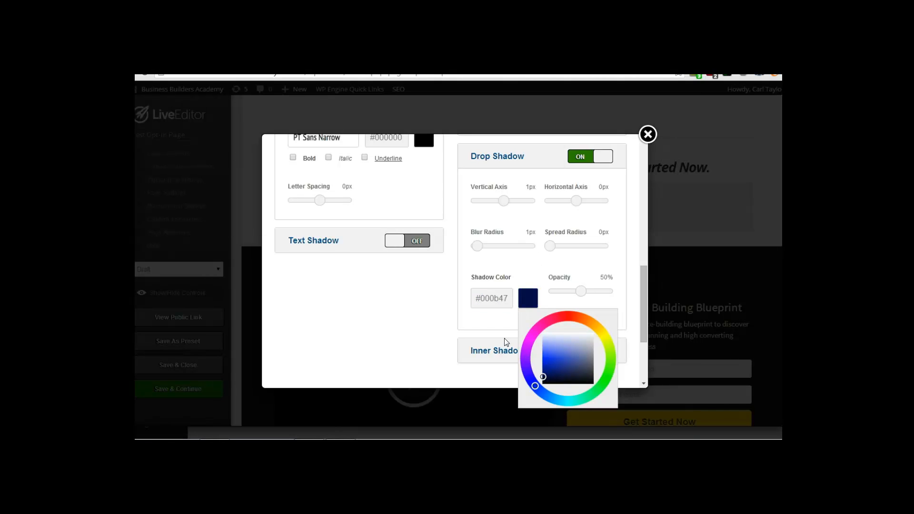
{"action": "left_click", "coordinate": [497, 330]}
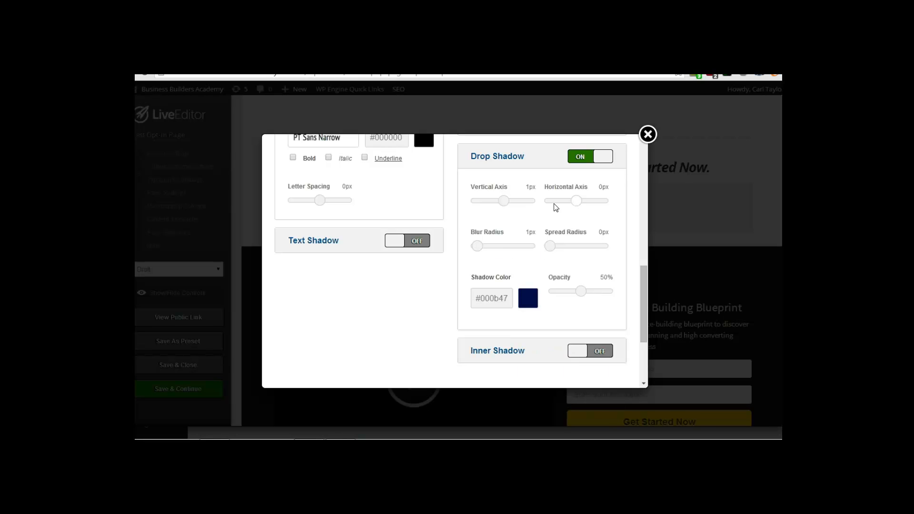
Step: Set the Drop Shadow's vertical axis to 6px, horizontal axis to 6px and opacity to 100%
{"action": "left_click_drag", "start_coordinate": [509, 203], "coordinate": [508, 205]}
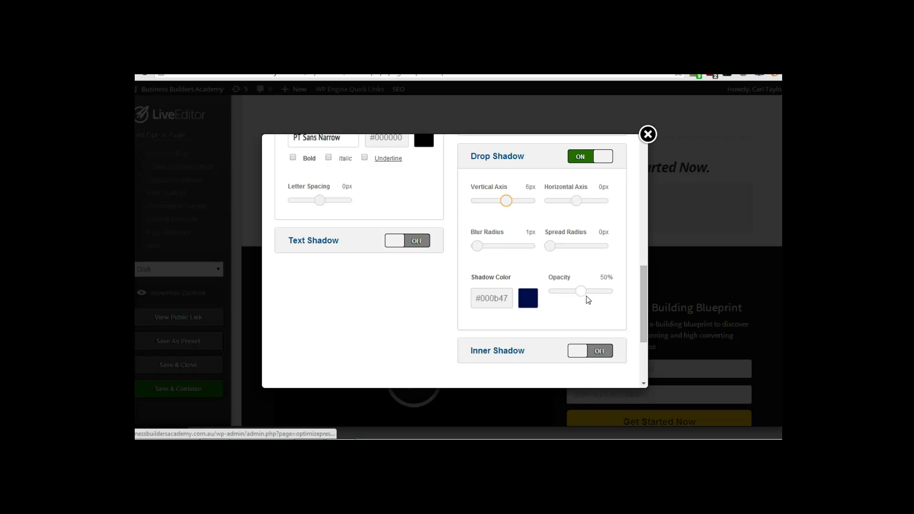
{"action": "left_click_drag", "start_coordinate": [607, 295], "coordinate": [622, 292]}
{"action": "scroll", "coordinate": [623, 293], "scroll_direction": "up", "scroll_amount": 8}
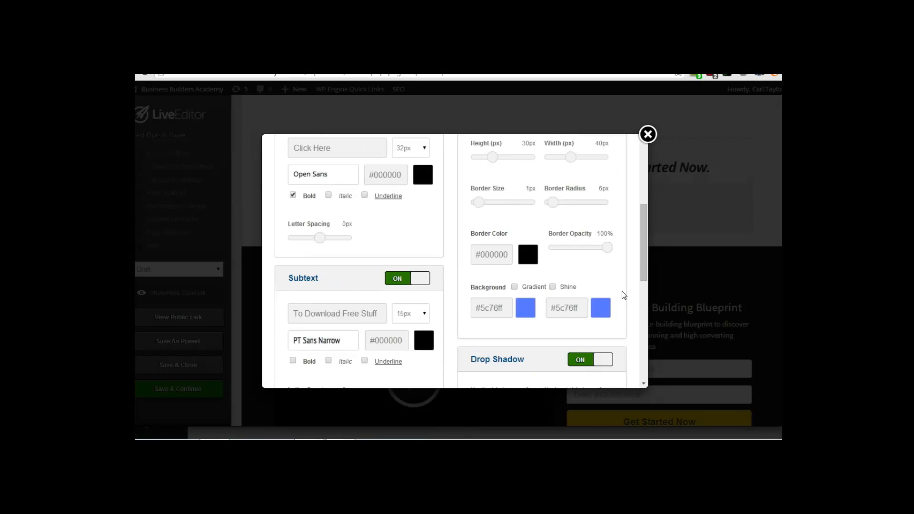
{"action": "scroll", "coordinate": [614, 294], "scroll_direction": "up", "scroll_amount": 1}
{"action": "scroll", "coordinate": [527, 282], "scroll_direction": "down", "scroll_amount": 8}
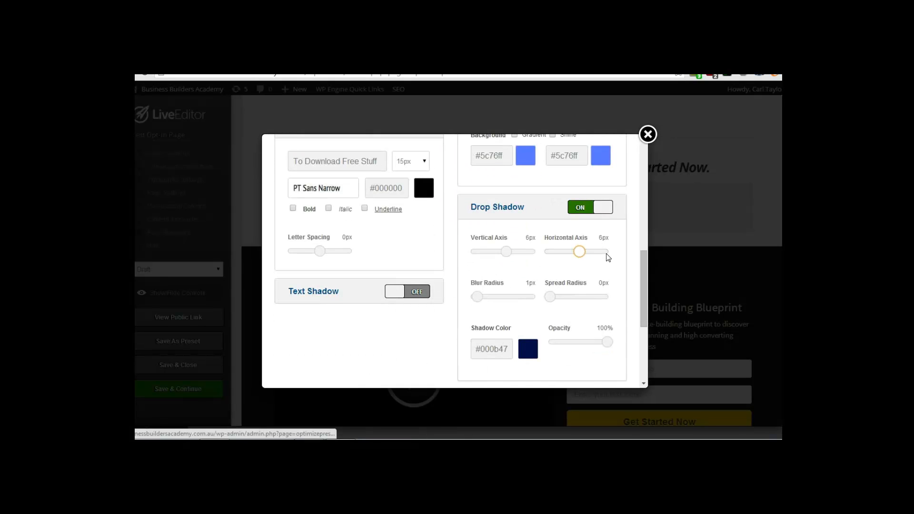
{"action": "scroll", "coordinate": [607, 257], "scroll_direction": "up", "scroll_amount": 3}
{"action": "scroll", "coordinate": [609, 259], "scroll_direction": "up", "scroll_amount": 3}
{"action": "scroll", "coordinate": [512, 330], "scroll_direction": "down", "scroll_amount": 1}
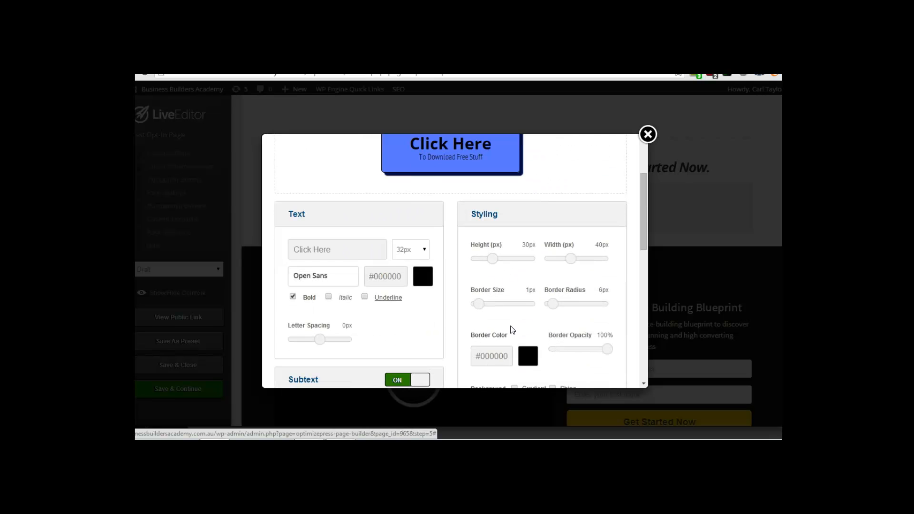
Step: Set the button's border size to 0px and its border radius to 33px
{"action": "left_click_drag", "start_coordinate": [480, 304], "coordinate": [476, 304]}
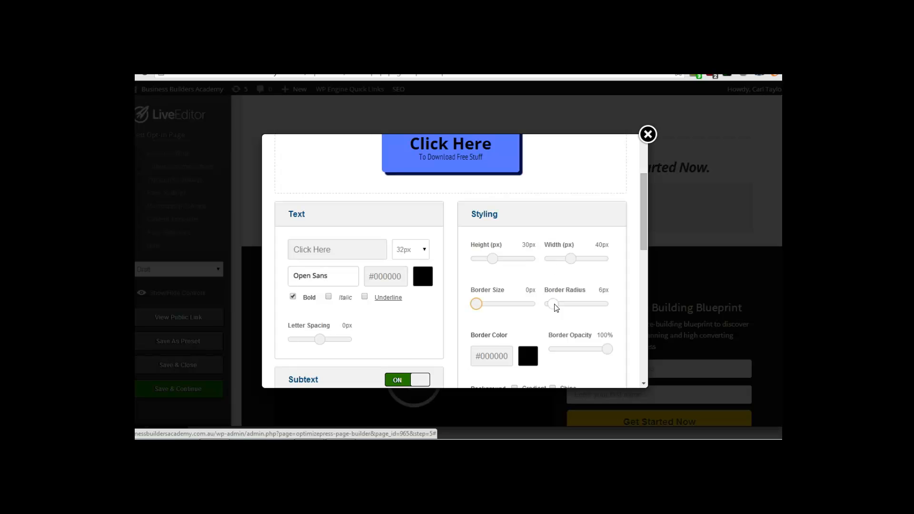
{"action": "left_click_drag", "start_coordinate": [553, 304], "coordinate": [568, 304]}
{"action": "scroll", "coordinate": [585, 233], "scroll_direction": "up", "scroll_amount": 1}
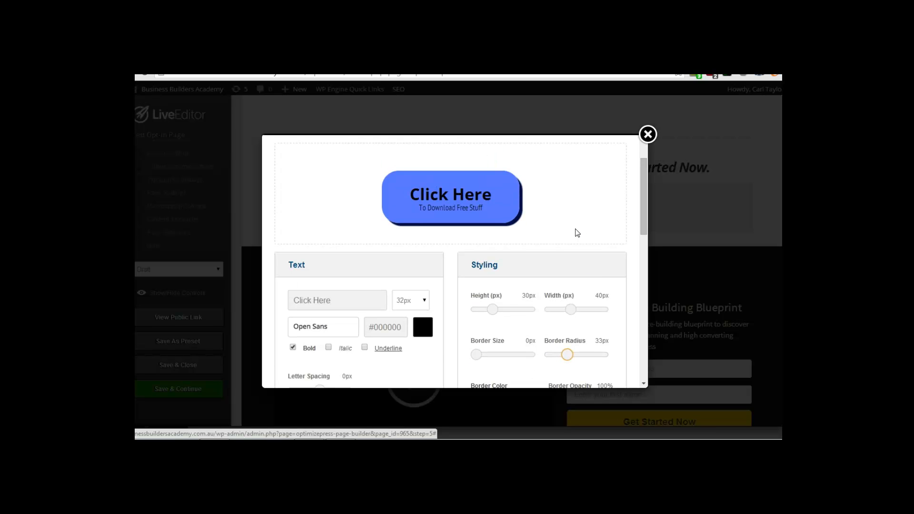
Step: Set the main button text color to white, #ffffff
{"action": "left_click", "coordinate": [429, 328]}
{"action": "left_click_drag", "start_coordinate": [470, 267], "coordinate": [416, 227]}
{"action": "left_click", "coordinate": [371, 272]}
Step: Set the subtext color to white, #ffffff, and check the button preview
{"action": "scroll", "coordinate": [432, 305], "scroll_direction": "down", "scroll_amount": 4}
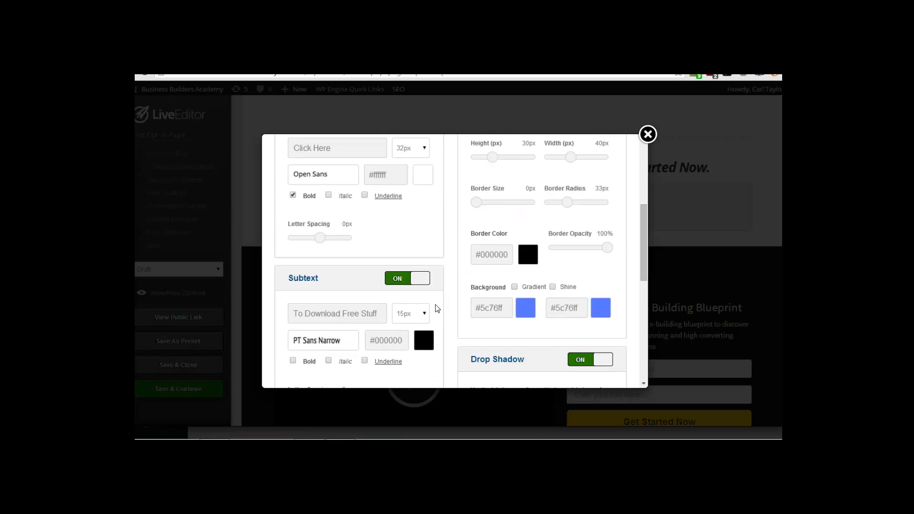
{"action": "left_click", "coordinate": [430, 299]}
{"action": "left_click_drag", "start_coordinate": [461, 327], "coordinate": [431, 324]}
{"action": "left_click", "coordinate": [447, 274]}
{"action": "scroll", "coordinate": [447, 274], "scroll_direction": "up", "scroll_amount": 1}
{"action": "scroll", "coordinate": [450, 276], "scroll_direction": "up", "scroll_amount": 4}
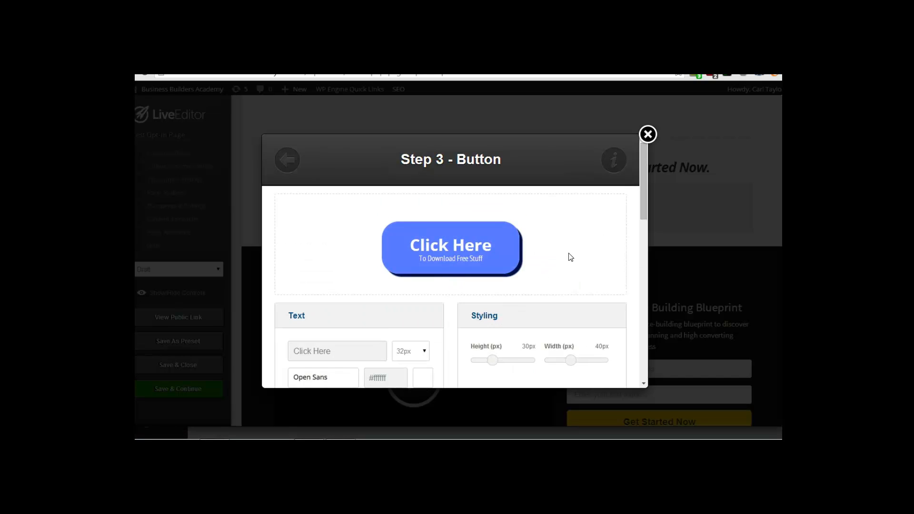
Step: Look at the button's advanced options, return to its settings and insert the button into the page
{"action": "scroll", "coordinate": [577, 259], "scroll_direction": "down", "scroll_amount": 10}
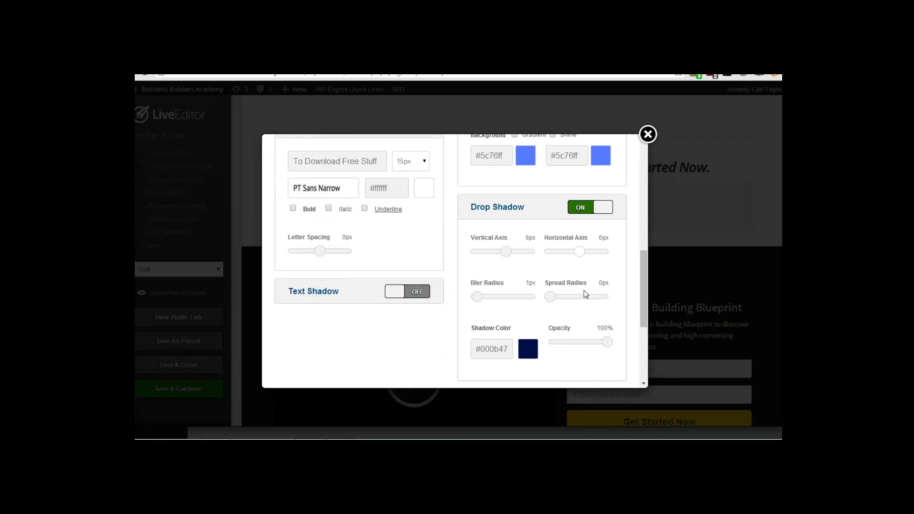
{"action": "left_click", "coordinate": [477, 304]}
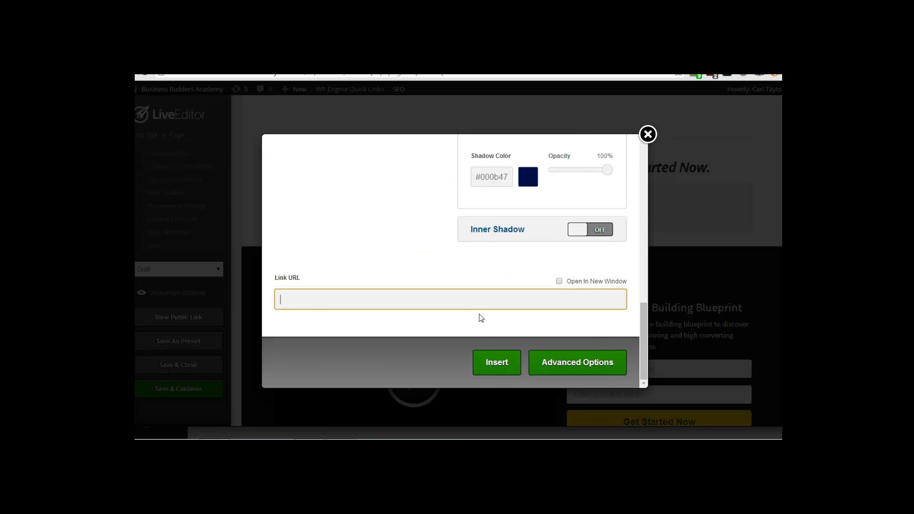
{"action": "left_click", "coordinate": [579, 362]}
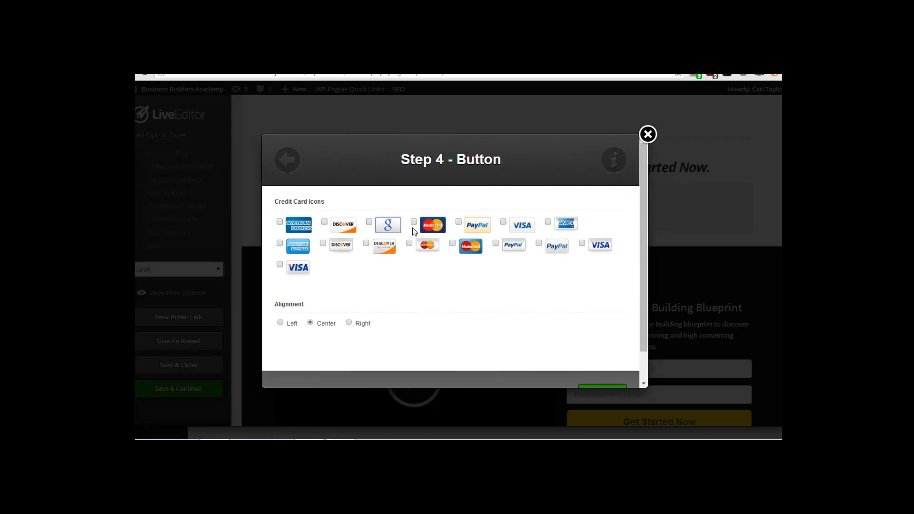
{"action": "left_click", "coordinate": [287, 162]}
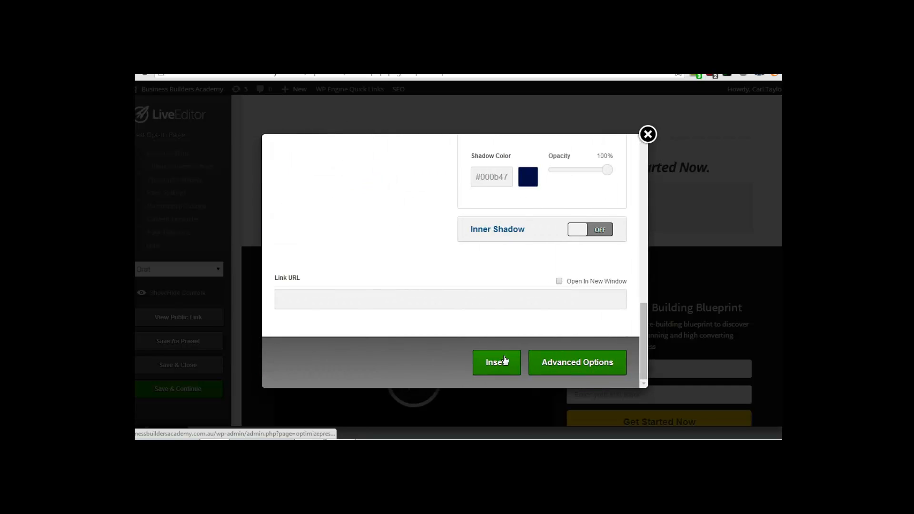
{"action": "left_click", "coordinate": [506, 365]}
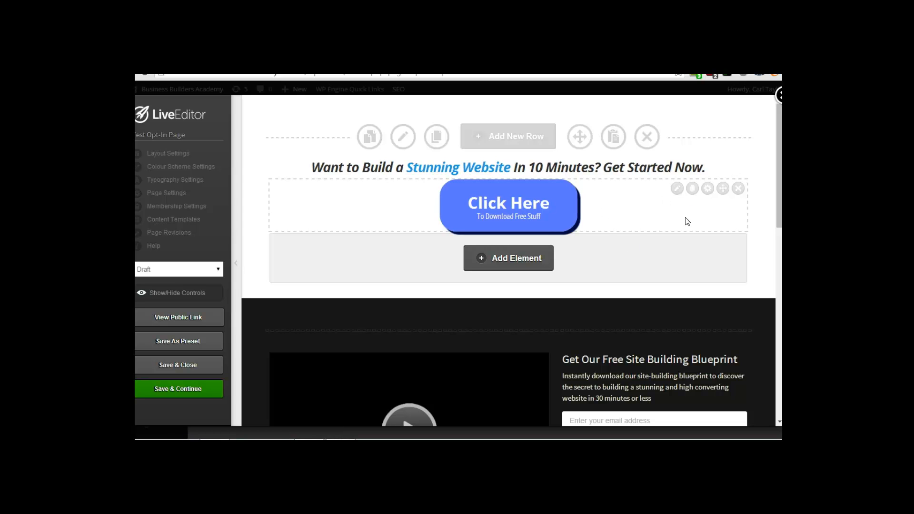
Step: Duplicate the Click Here button and move the copy below the video section, above the social proof images
{"action": "left_click", "coordinate": [692, 193]}
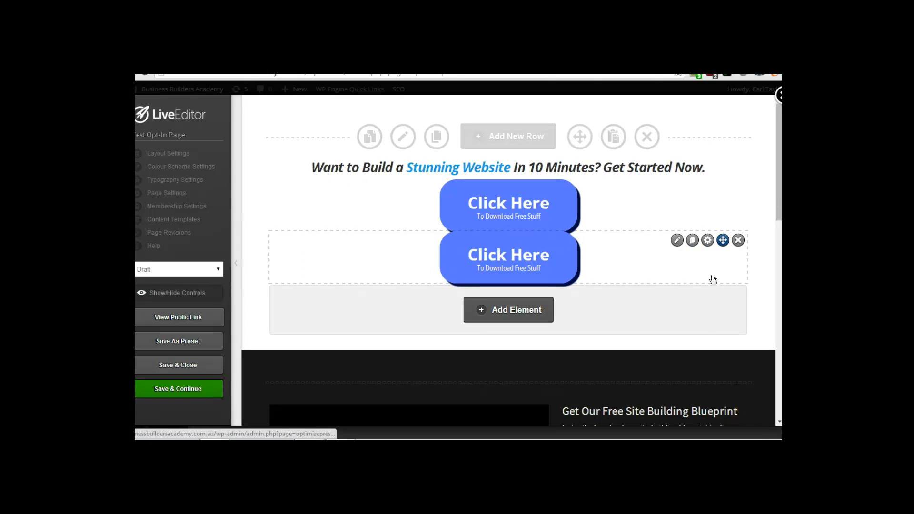
{"action": "left_click_drag", "start_coordinate": [723, 240], "coordinate": [610, 294]}
{"action": "scroll", "coordinate": [708, 301], "scroll_direction": "down", "scroll_amount": 8}
{"action": "left_click_drag", "start_coordinate": [681, 339], "coordinate": [688, 330]}
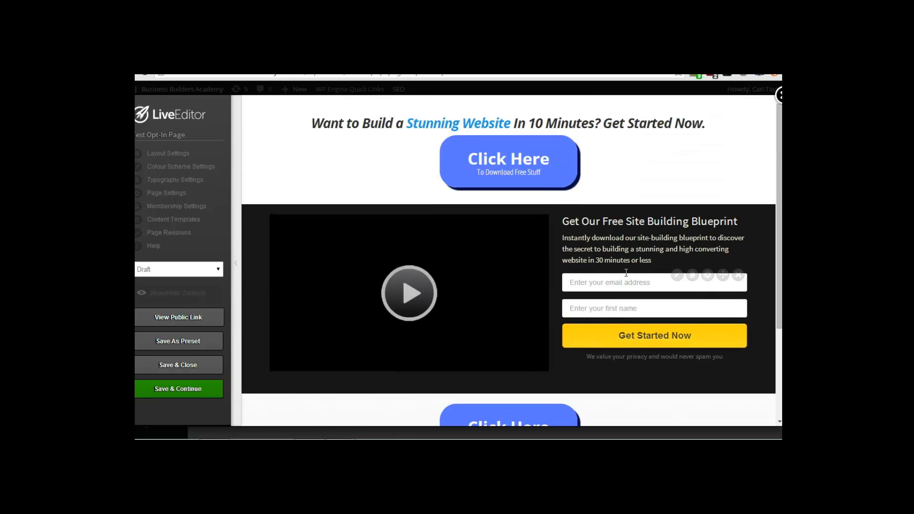
{"action": "scroll", "coordinate": [529, 257], "scroll_direction": "down", "scroll_amount": 1}
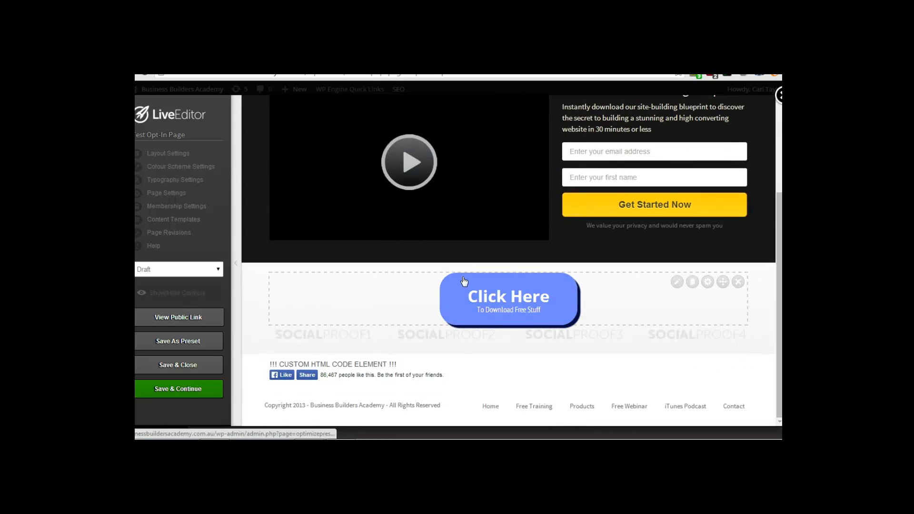
Step: Show the page editing controls and open the element list for the area above the video section
{"action": "left_click", "coordinate": [164, 296]}
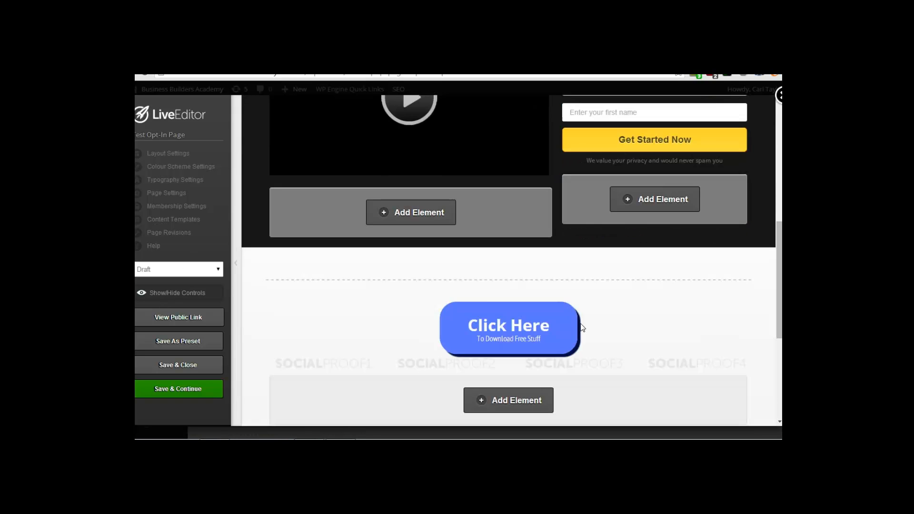
{"action": "mouse_move", "coordinate": [527, 339]}
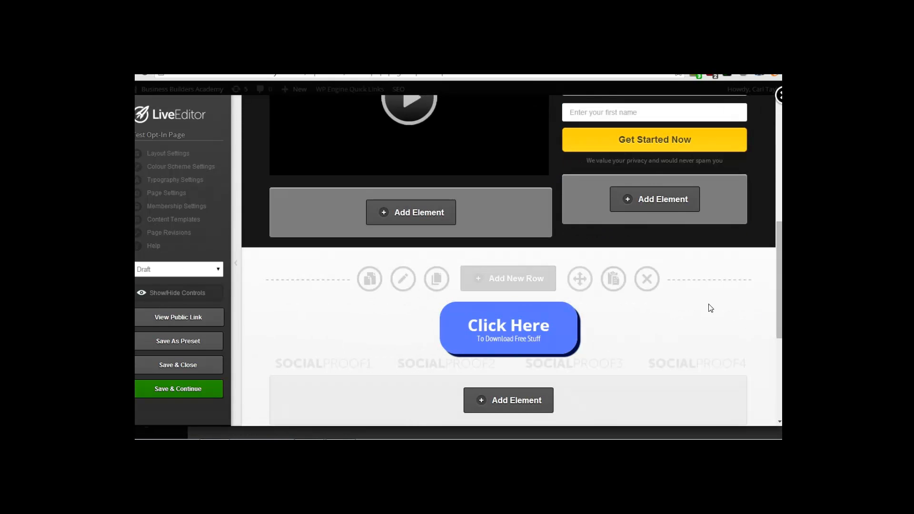
{"action": "scroll", "coordinate": [495, 260], "scroll_direction": "up", "scroll_amount": 4}
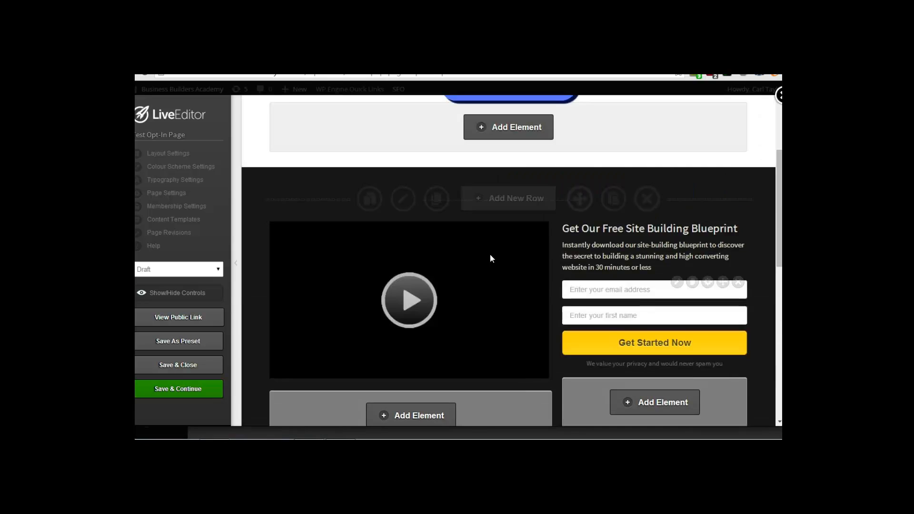
{"action": "scroll", "coordinate": [493, 260], "scroll_direction": "up", "scroll_amount": 3}
{"action": "left_click", "coordinate": [520, 269]}
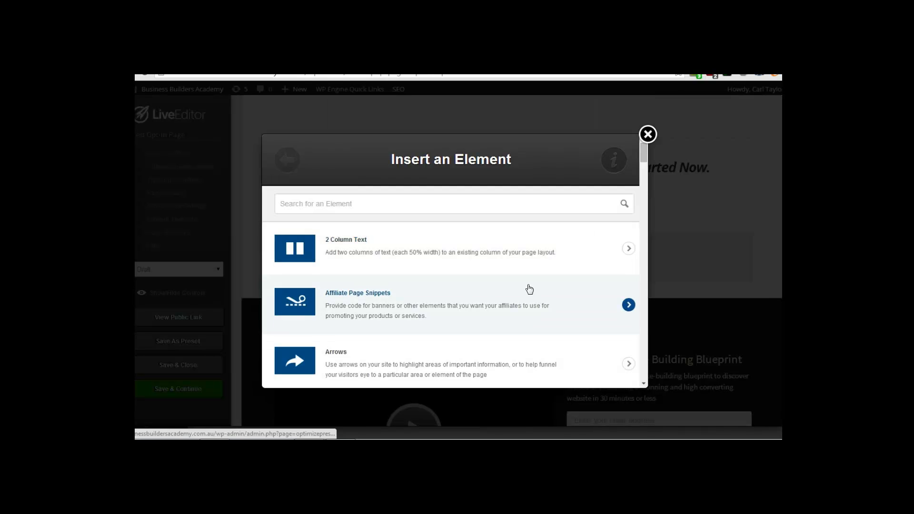
Step: Look at the Content Toggle element's style chooser and return to the element list
{"action": "scroll", "coordinate": [530, 289], "scroll_direction": "down", "scroll_amount": 4}
{"action": "scroll", "coordinate": [527, 294], "scroll_direction": "down", "scroll_amount": 2}
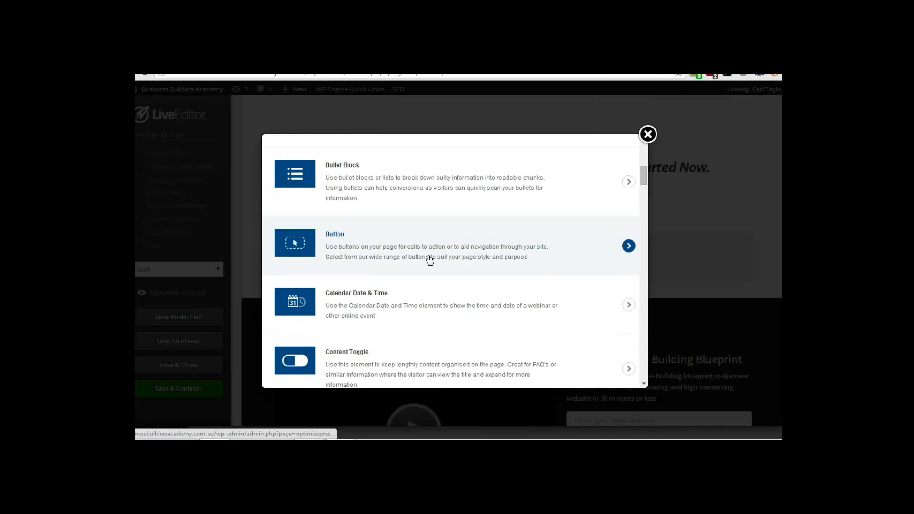
{"action": "scroll", "coordinate": [431, 259], "scroll_direction": "down", "scroll_amount": 1}
{"action": "scroll", "coordinate": [416, 258], "scroll_direction": "down", "scroll_amount": 2}
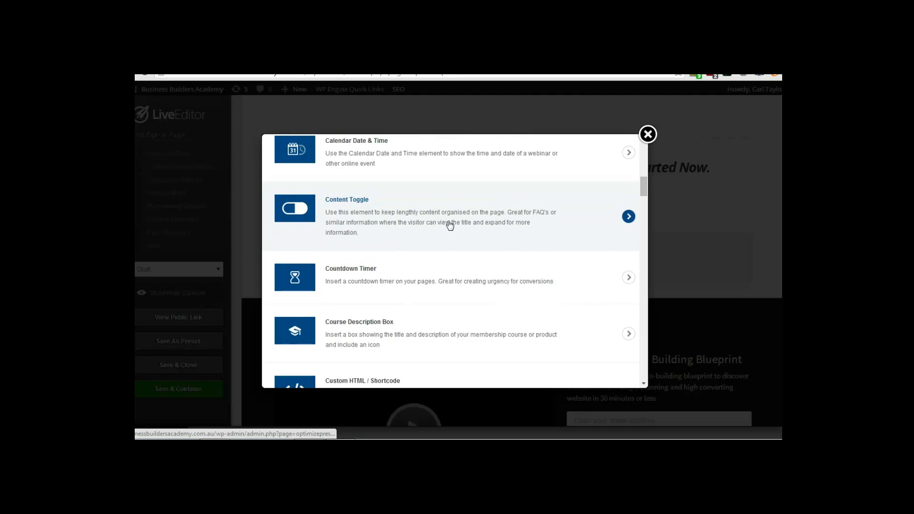
{"action": "left_click", "coordinate": [510, 244]}
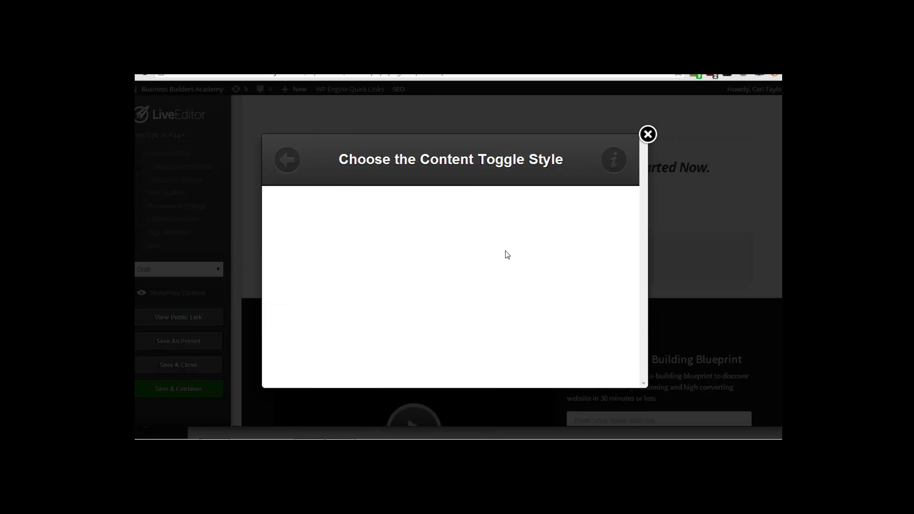
{"action": "left_click", "coordinate": [287, 159]}
Step: Examine the available Countdown Timer styles and return to the element list
{"action": "scroll", "coordinate": [481, 301], "scroll_direction": "down", "scroll_amount": 8}
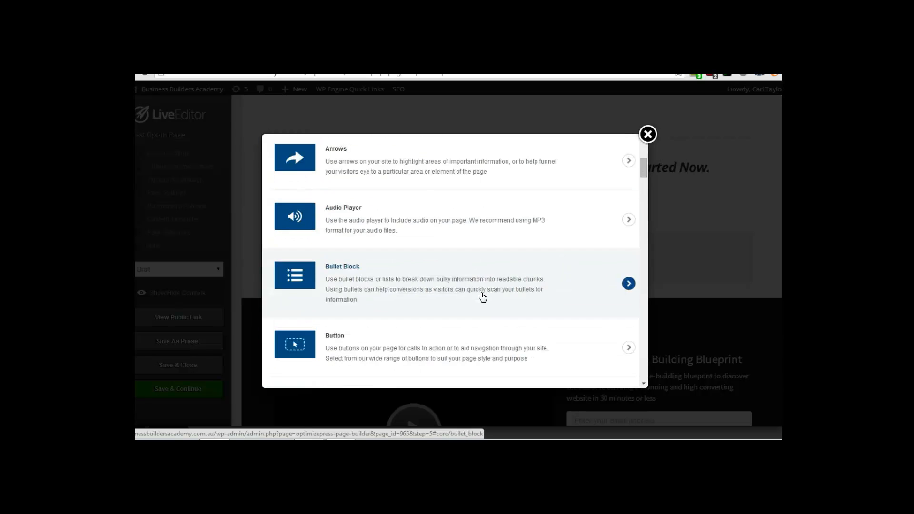
{"action": "scroll", "coordinate": [485, 298], "scroll_direction": "down", "scroll_amount": 2}
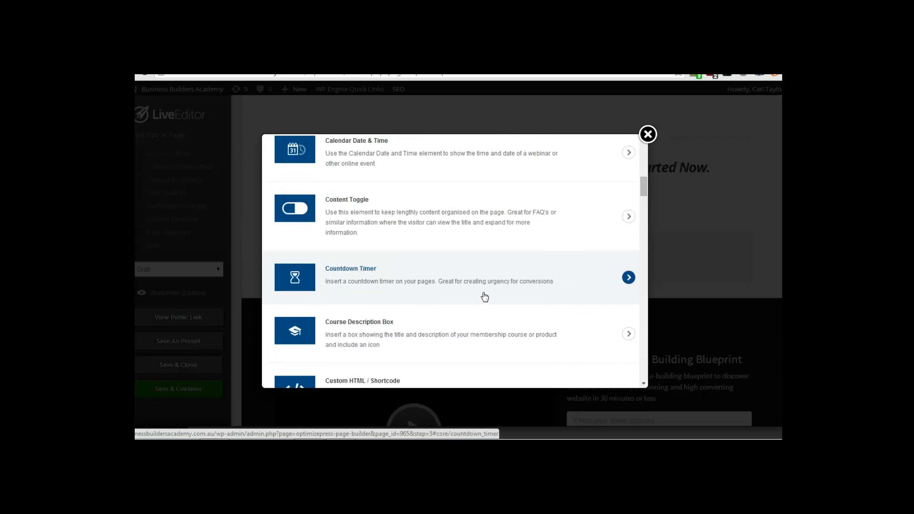
{"action": "left_click", "coordinate": [441, 290]}
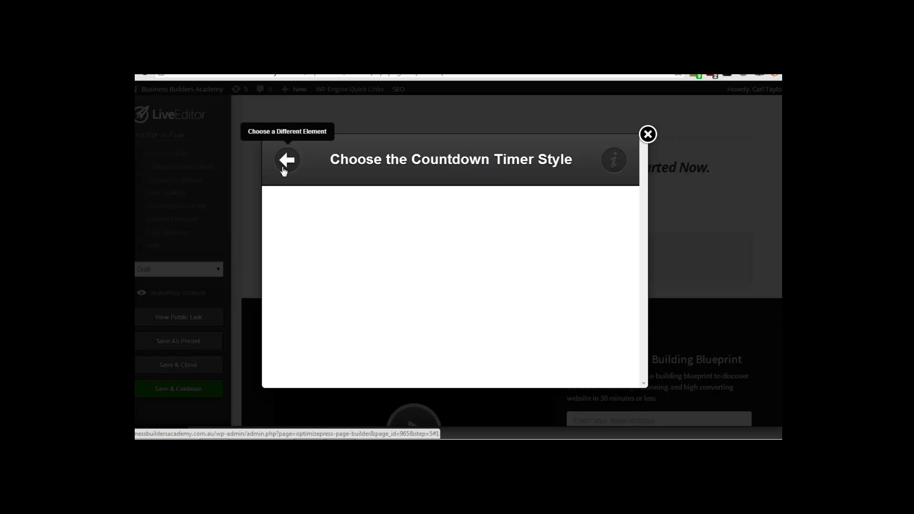
{"action": "scroll", "coordinate": [539, 257], "scroll_direction": "down", "scroll_amount": 5}
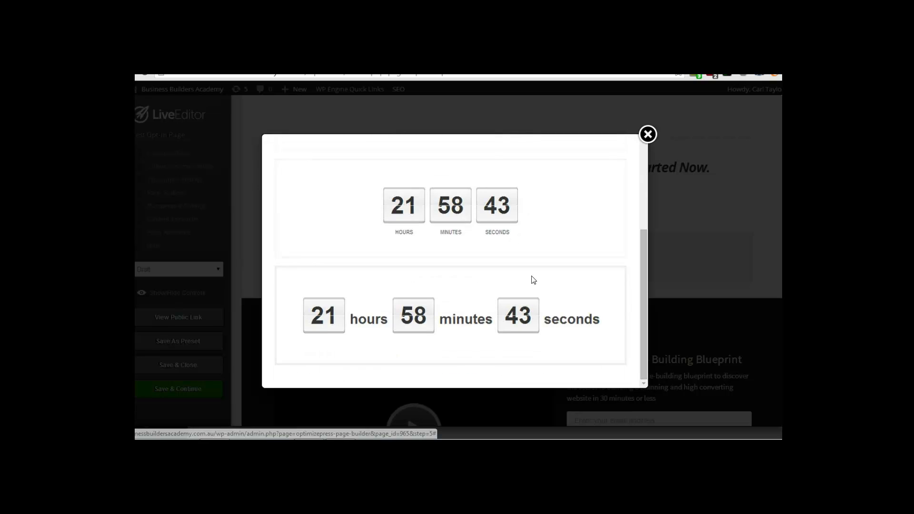
{"action": "scroll", "coordinate": [331, 198], "scroll_direction": "up", "scroll_amount": 5}
{"action": "left_click", "coordinate": [288, 160]}
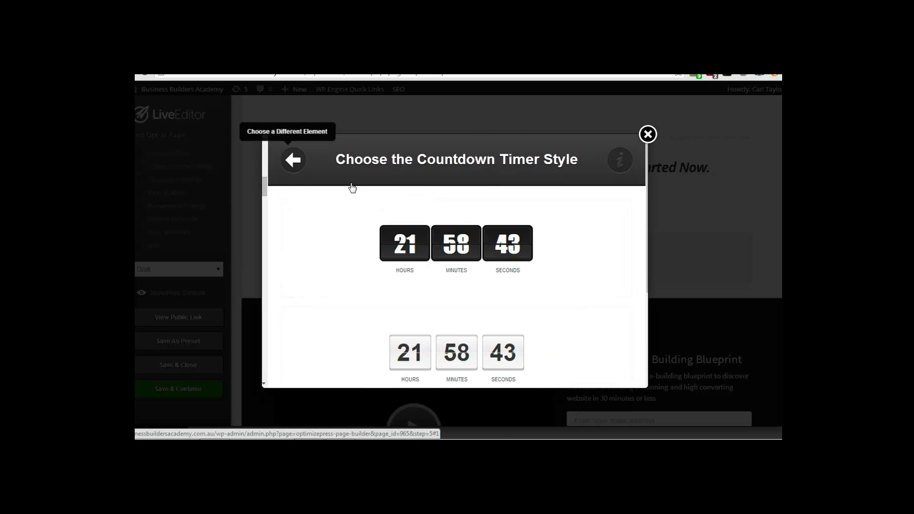
Step: Look at the Custom HTML / Shortcode element's content form and return to the element list without inserting it
{"action": "scroll", "coordinate": [458, 294], "scroll_direction": "down", "scroll_amount": 3}
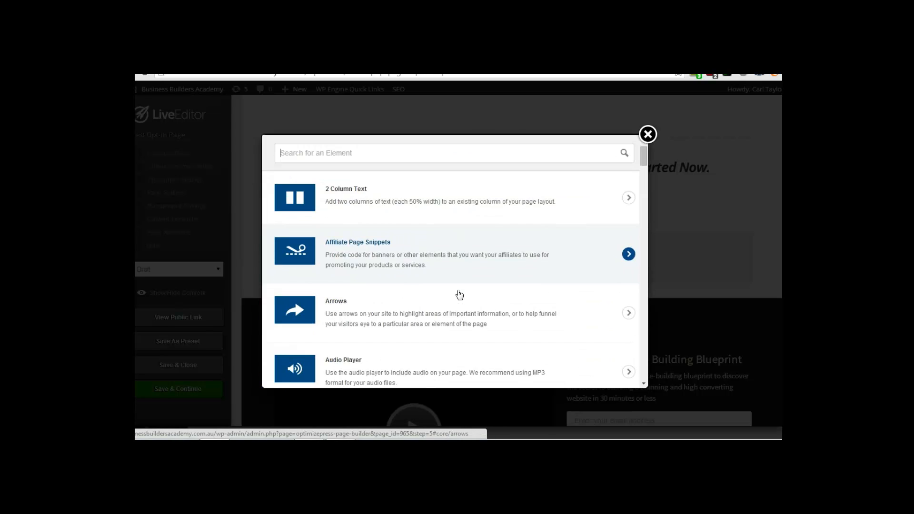
{"action": "scroll", "coordinate": [464, 297], "scroll_direction": "down", "scroll_amount": 3}
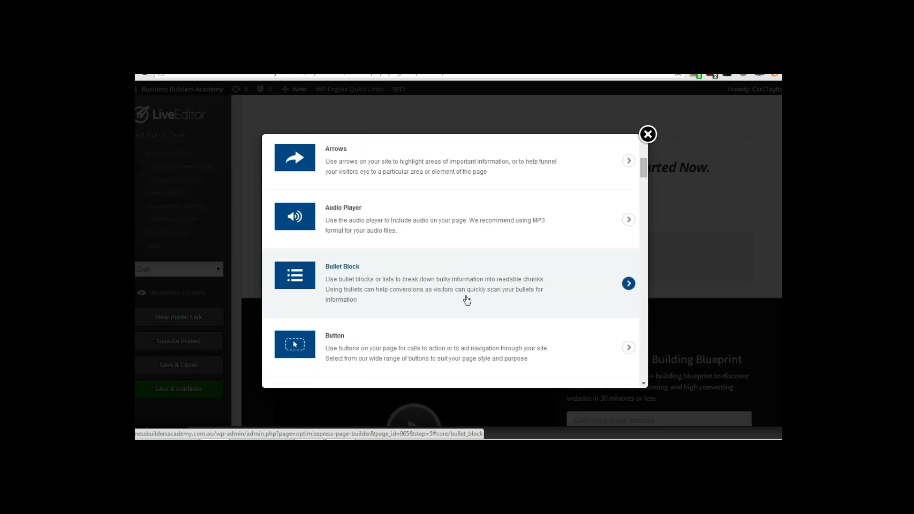
{"action": "scroll", "coordinate": [465, 299], "scroll_direction": "down", "scroll_amount": 3}
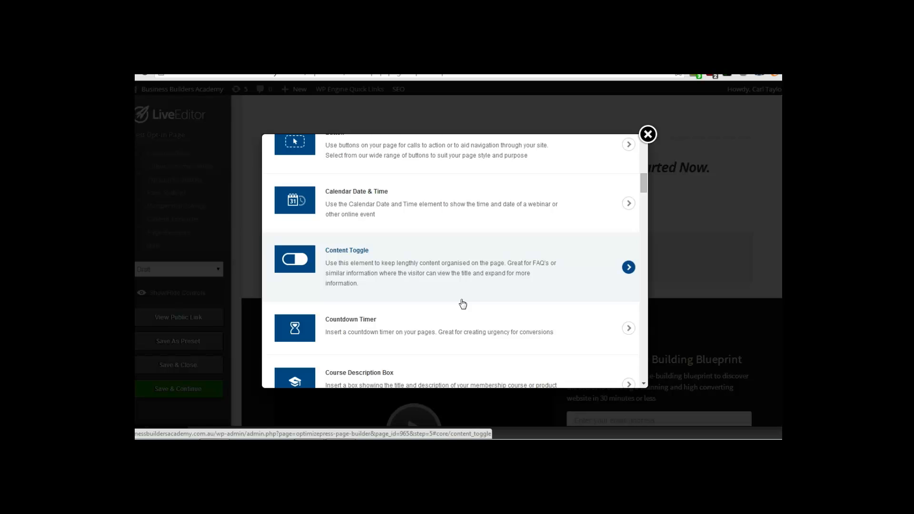
{"action": "scroll", "coordinate": [463, 304], "scroll_direction": "down", "scroll_amount": 1}
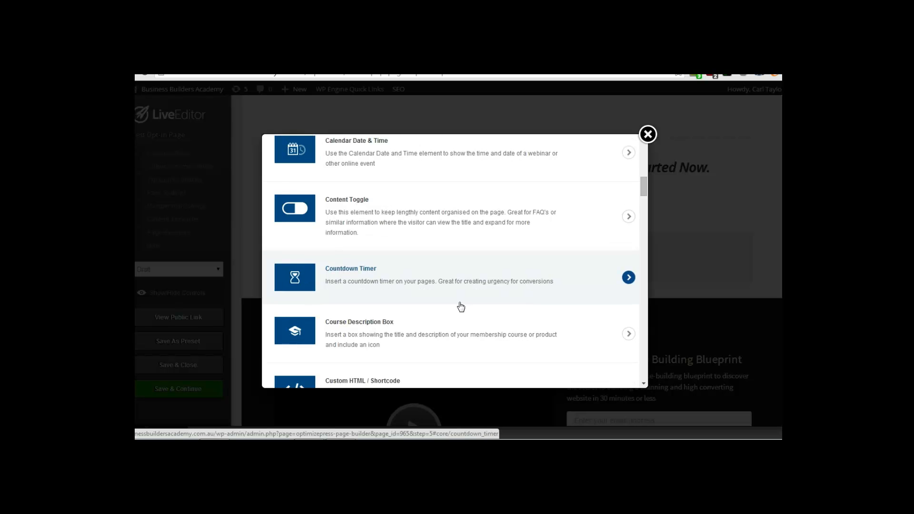
{"action": "scroll", "coordinate": [461, 306], "scroll_direction": "down", "scroll_amount": 1}
{"action": "scroll", "coordinate": [374, 273], "scroll_direction": "down", "scroll_amount": 1}
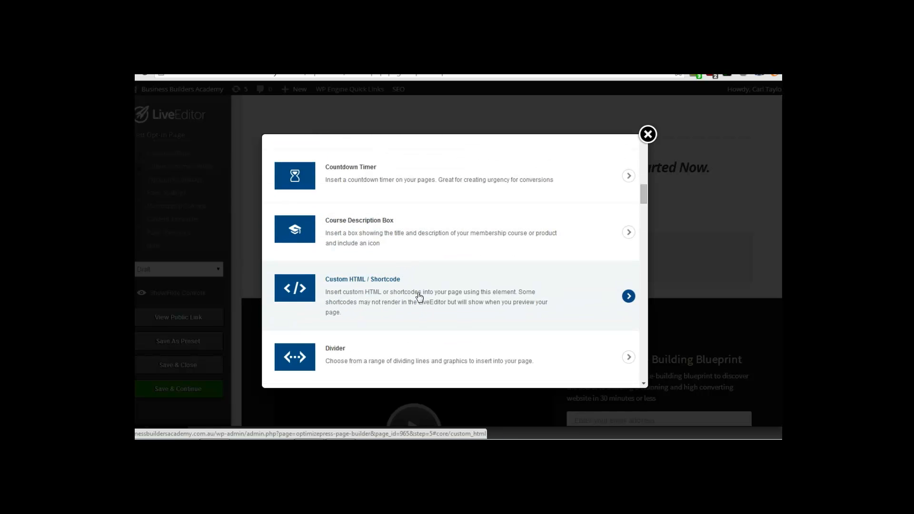
{"action": "scroll", "coordinate": [419, 296], "scroll_direction": "down", "scroll_amount": 1}
{"action": "left_click", "coordinate": [393, 258]}
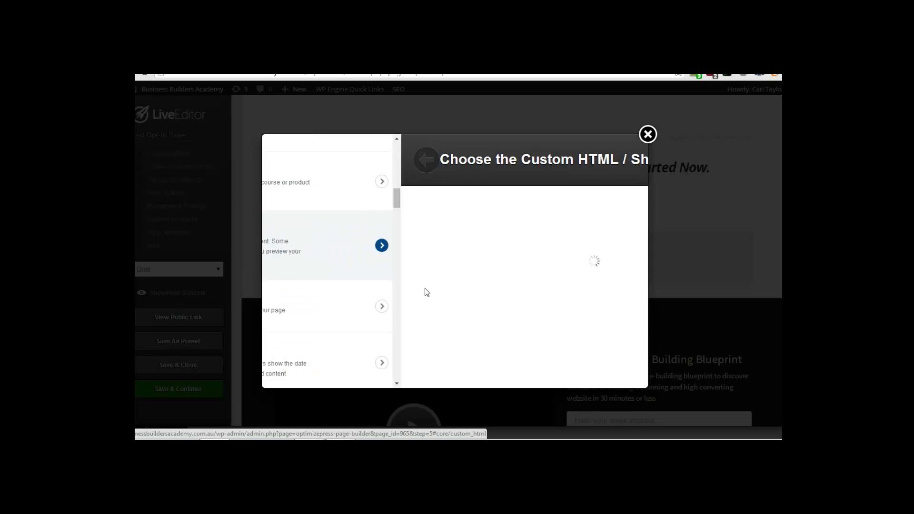
{"action": "scroll", "coordinate": [443, 300], "scroll_direction": "down", "scroll_amount": 1}
{"action": "left_click", "coordinate": [386, 269]}
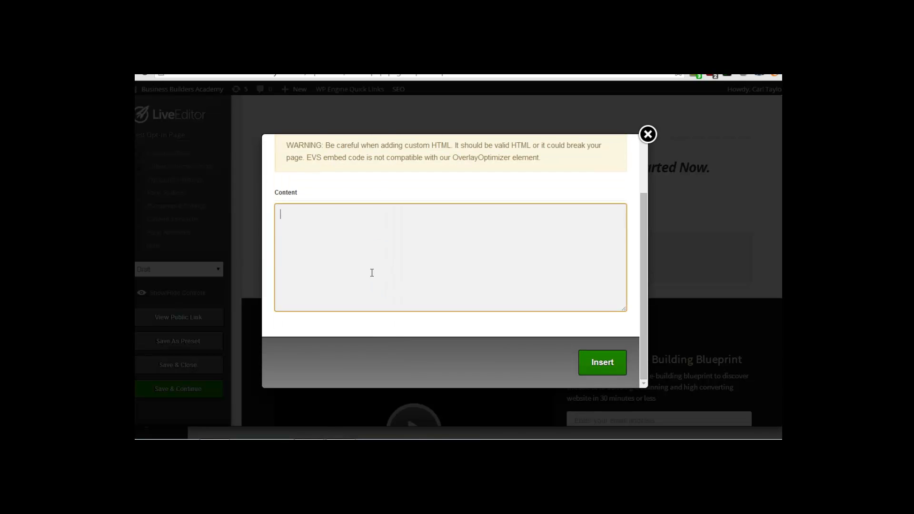
{"action": "scroll", "coordinate": [376, 267], "scroll_direction": "up", "scroll_amount": 1}
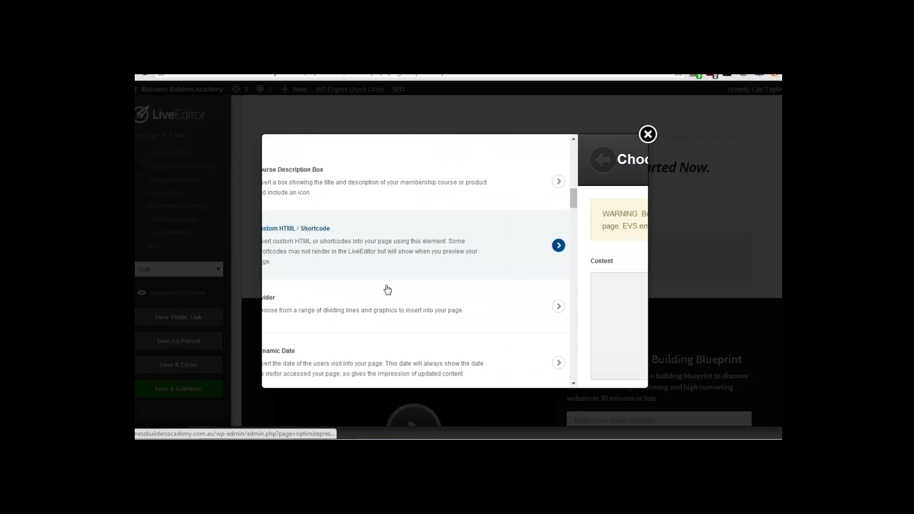
Step: Examine the Guarantee Box element's ribbon styles and return to the element list
{"action": "scroll", "coordinate": [396, 298], "scroll_direction": "down", "scroll_amount": 7}
{"action": "scroll", "coordinate": [400, 303], "scroll_direction": "down", "scroll_amount": 7}
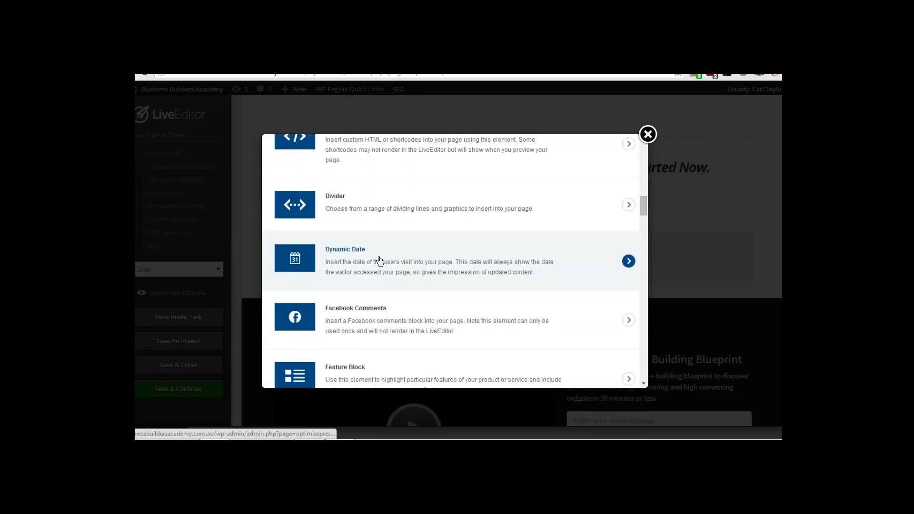
{"action": "scroll", "coordinate": [375, 260], "scroll_direction": "down", "scroll_amount": 1}
{"action": "scroll", "coordinate": [398, 229], "scroll_direction": "down", "scroll_amount": 2}
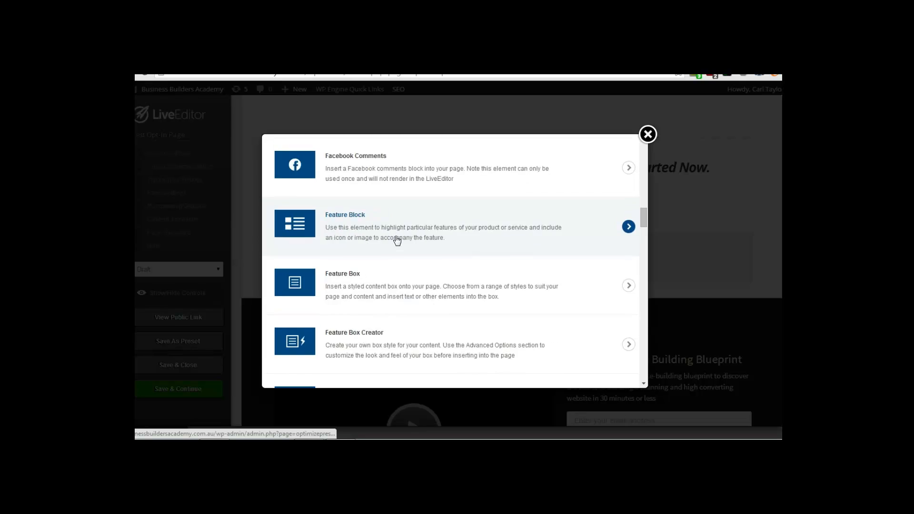
{"action": "scroll", "coordinate": [381, 262], "scroll_direction": "down", "scroll_amount": 4}
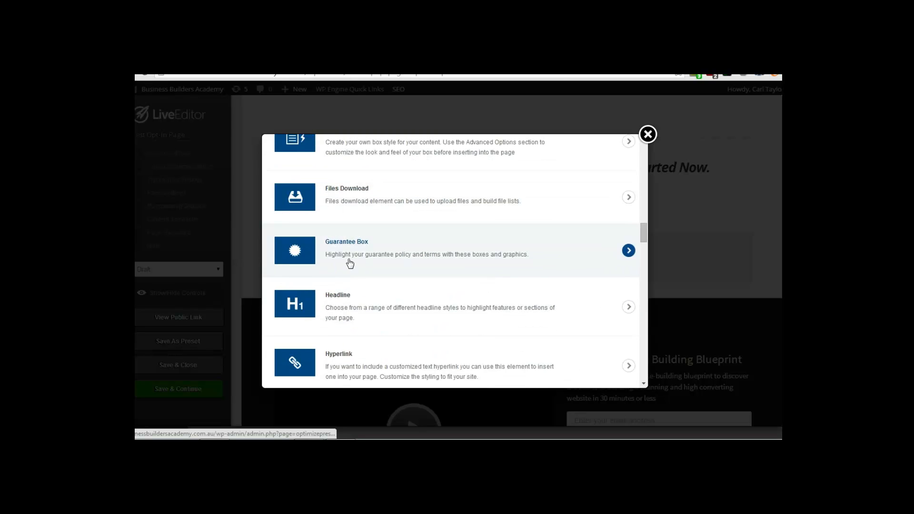
{"action": "left_click", "coordinate": [461, 273]}
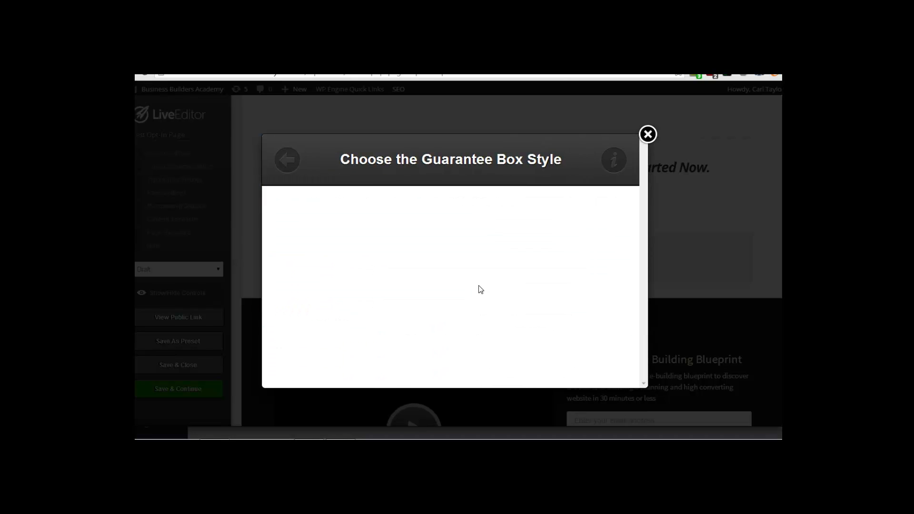
{"action": "scroll", "coordinate": [473, 269], "scroll_direction": "down", "scroll_amount": 5}
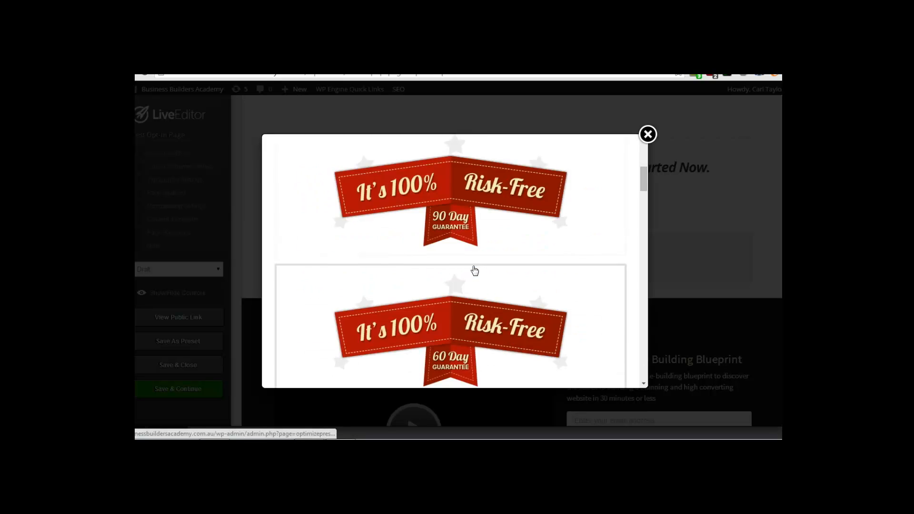
{"action": "scroll", "coordinate": [469, 272], "scroll_direction": "down", "scroll_amount": 3}
{"action": "scroll", "coordinate": [366, 195], "scroll_direction": "up", "scroll_amount": 8}
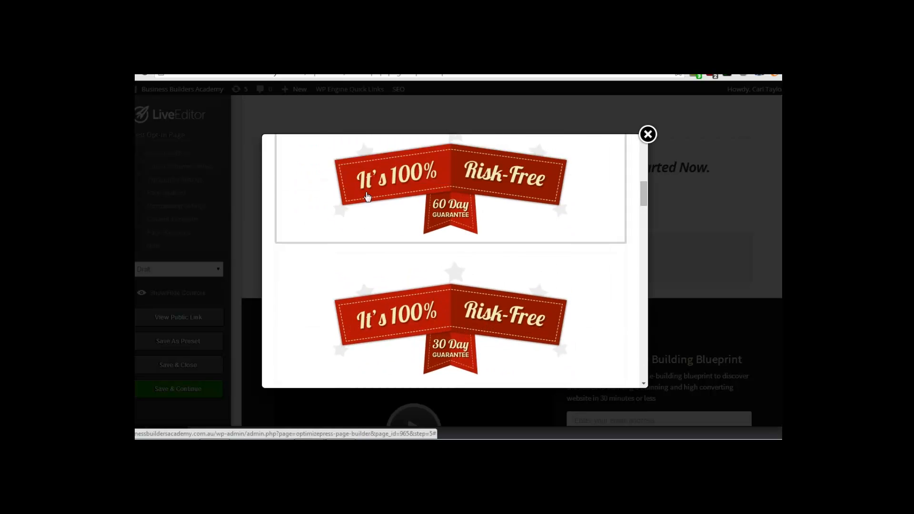
{"action": "left_click", "coordinate": [288, 159]}
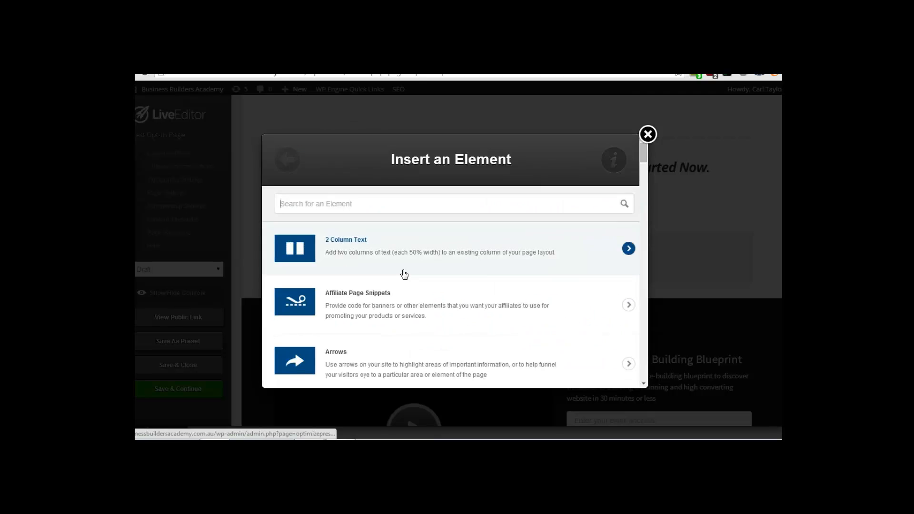
Step: Review the remaining elements down to Text Block, then return to the element search
{"action": "scroll", "coordinate": [407, 274], "scroll_direction": "down", "scroll_amount": 3}
{"action": "scroll", "coordinate": [410, 276], "scroll_direction": "down", "scroll_amount": 12}
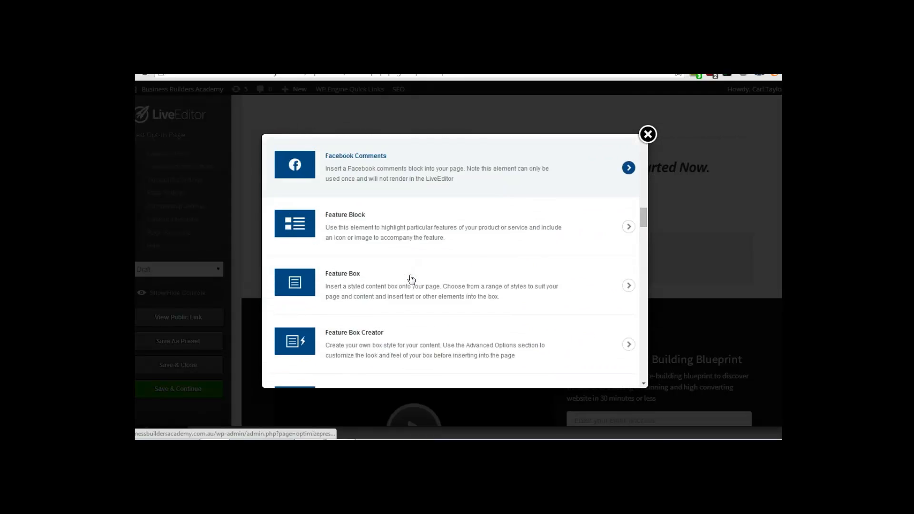
{"action": "scroll", "coordinate": [412, 281], "scroll_direction": "down", "scroll_amount": 5}
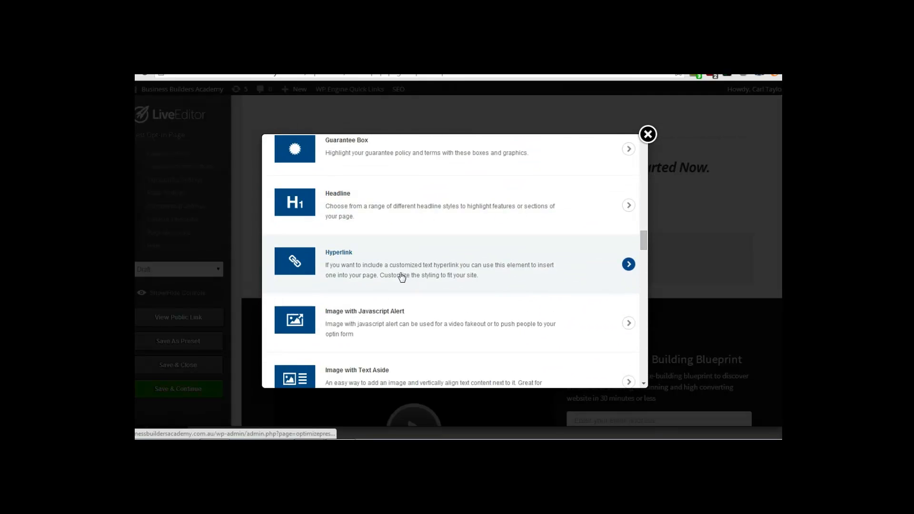
{"action": "scroll", "coordinate": [398, 285], "scroll_direction": "down", "scroll_amount": 1}
{"action": "scroll", "coordinate": [386, 271], "scroll_direction": "down", "scroll_amount": 8}
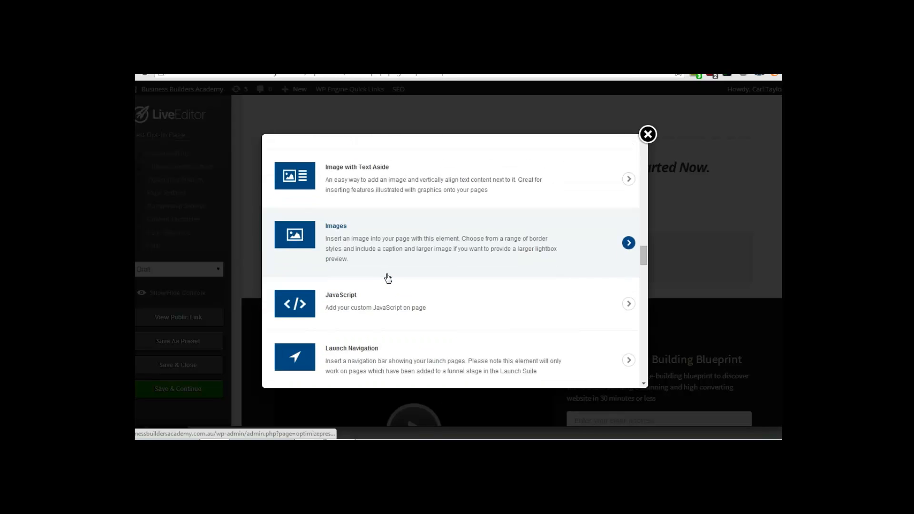
{"action": "scroll", "coordinate": [395, 266], "scroll_direction": "down", "scroll_amount": 5}
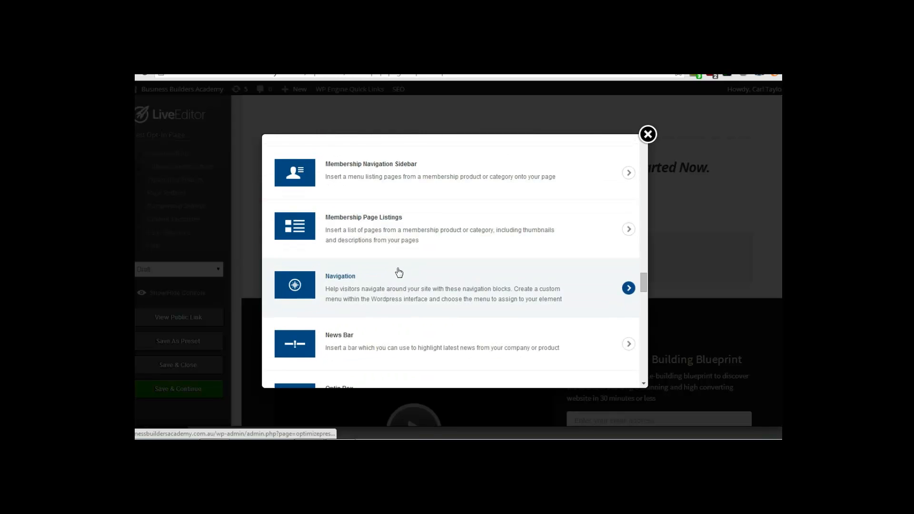
{"action": "scroll", "coordinate": [384, 260], "scroll_direction": "down", "scroll_amount": 3}
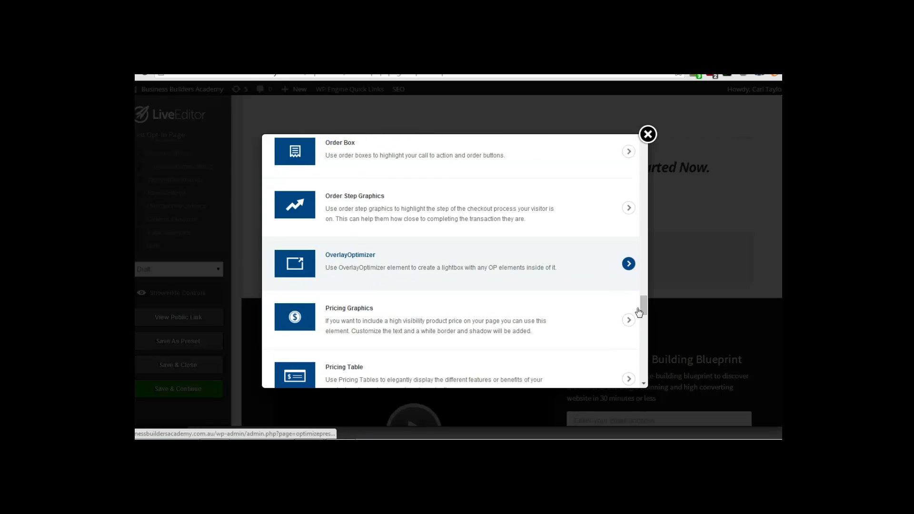
{"action": "left_click_drag", "start_coordinate": [644, 305], "coordinate": [641, 361]}
{"action": "right_click", "coordinate": [642, 361]}
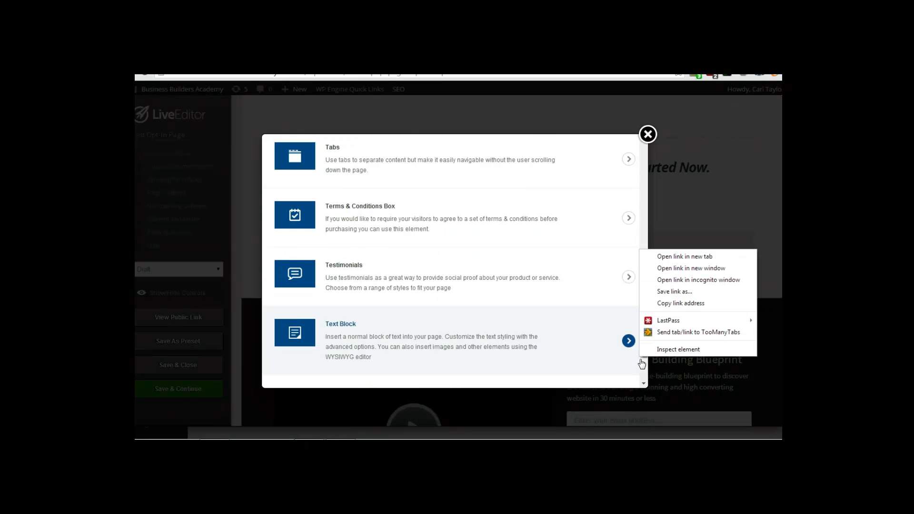
{"action": "key", "text": "Escape"}
{"action": "scroll", "coordinate": [645, 365], "scroll_direction": "up", "scroll_amount": 15}
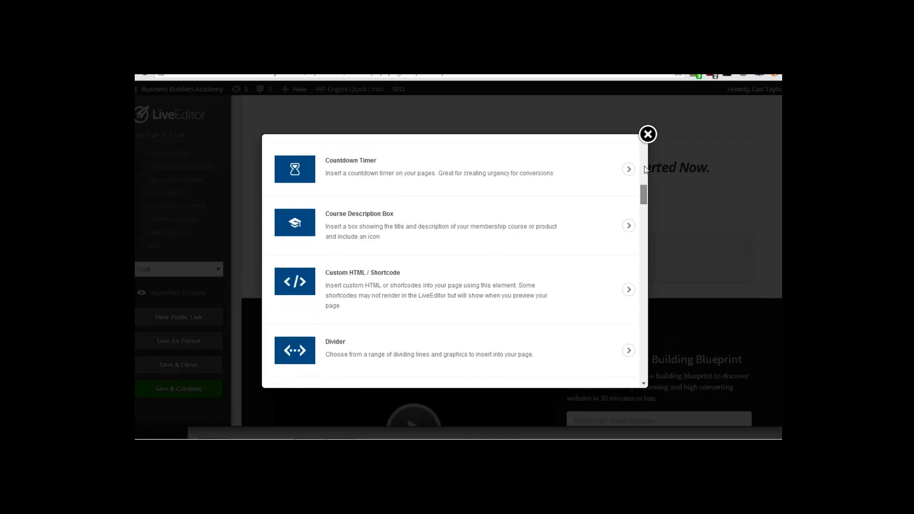
{"action": "left_click", "coordinate": [380, 208]}
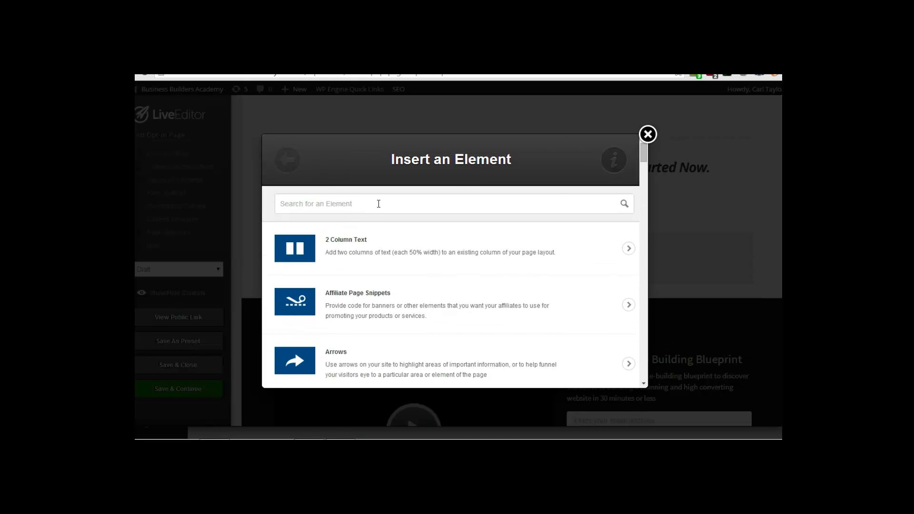
Step: Insert an OverlayOptimizer element using the green Continue button style, with a Green background and the Add To Cart text
{"action": "type", "text": "overlay"}
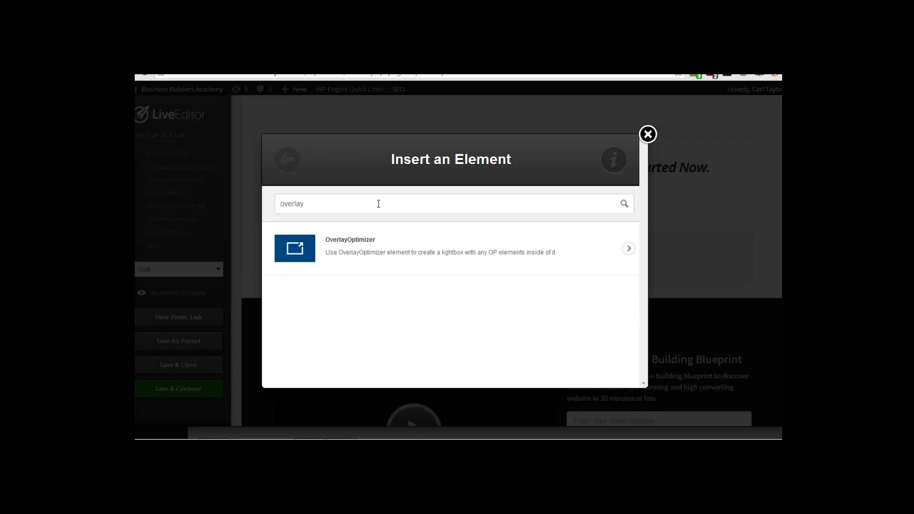
{"action": "left_click", "coordinate": [349, 256]}
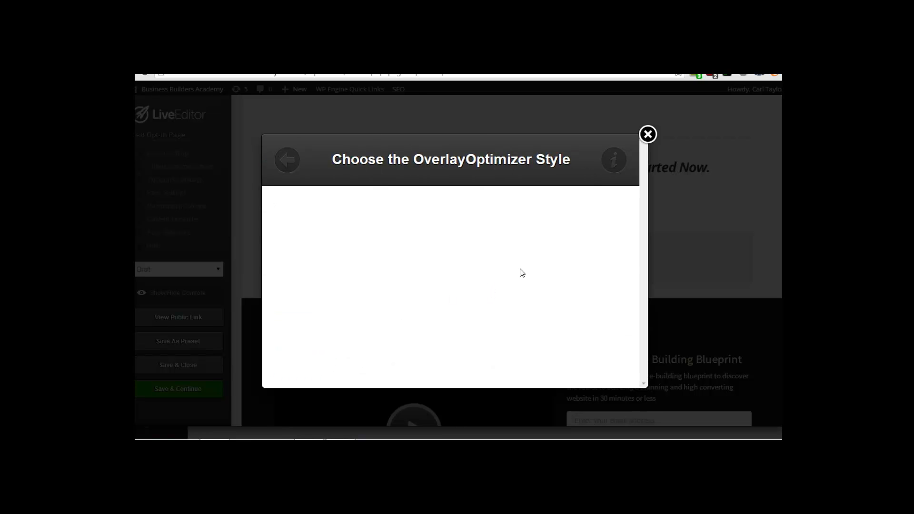
{"action": "scroll", "coordinate": [588, 262], "scroll_direction": "down", "scroll_amount": 2}
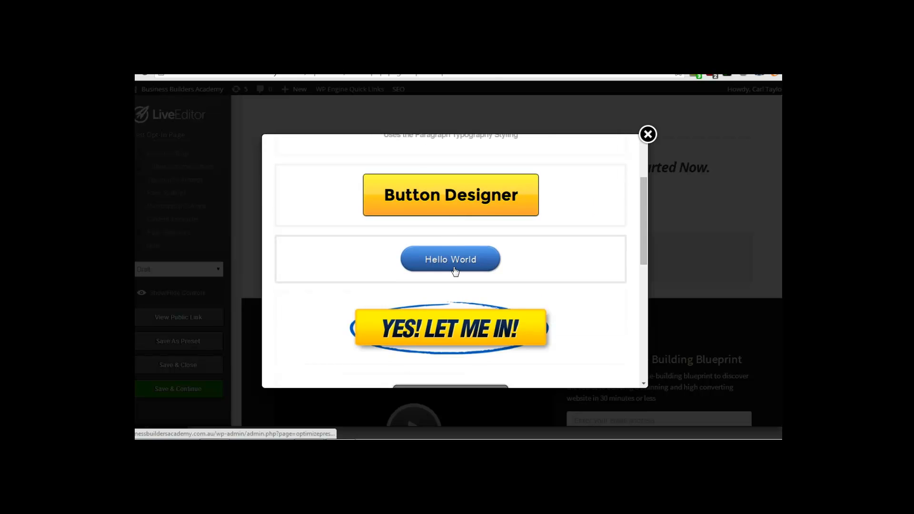
{"action": "scroll", "coordinate": [456, 271], "scroll_direction": "down", "scroll_amount": 5}
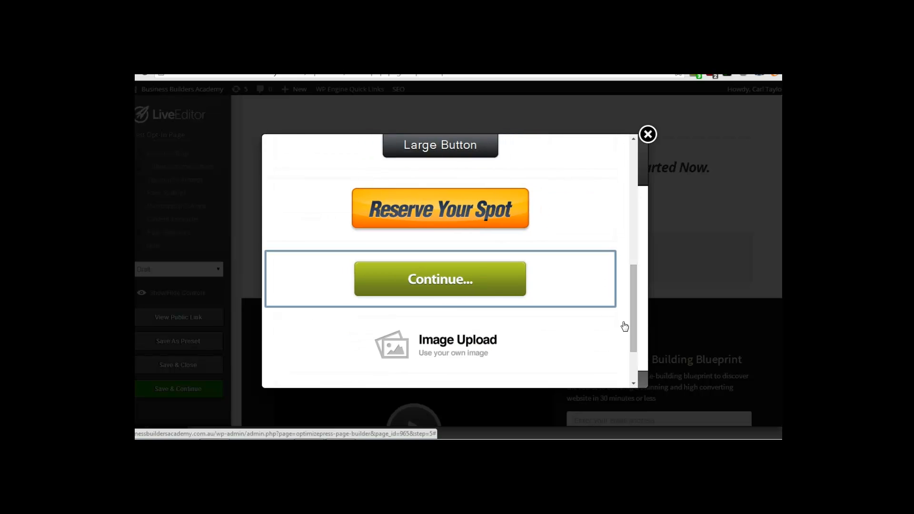
{"action": "left_click", "coordinate": [506, 279]}
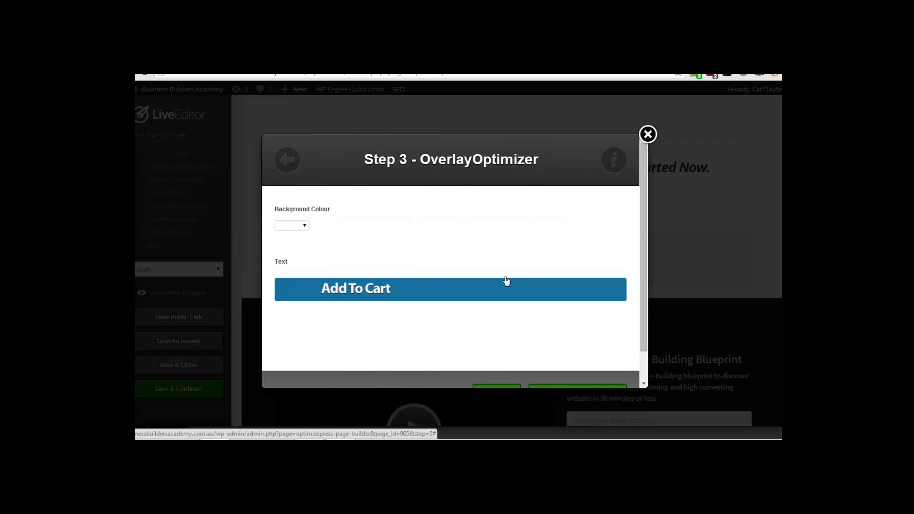
{"action": "left_click", "coordinate": [295, 226]}
{"action": "left_click", "coordinate": [451, 249]}
{"action": "scroll", "coordinate": [450, 249], "scroll_direction": "down", "scroll_amount": 1}
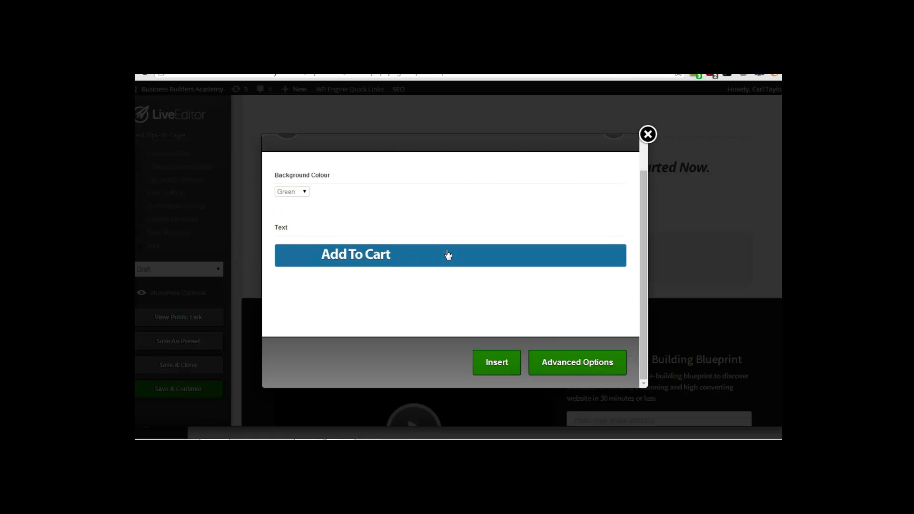
{"action": "left_click", "coordinate": [496, 363]}
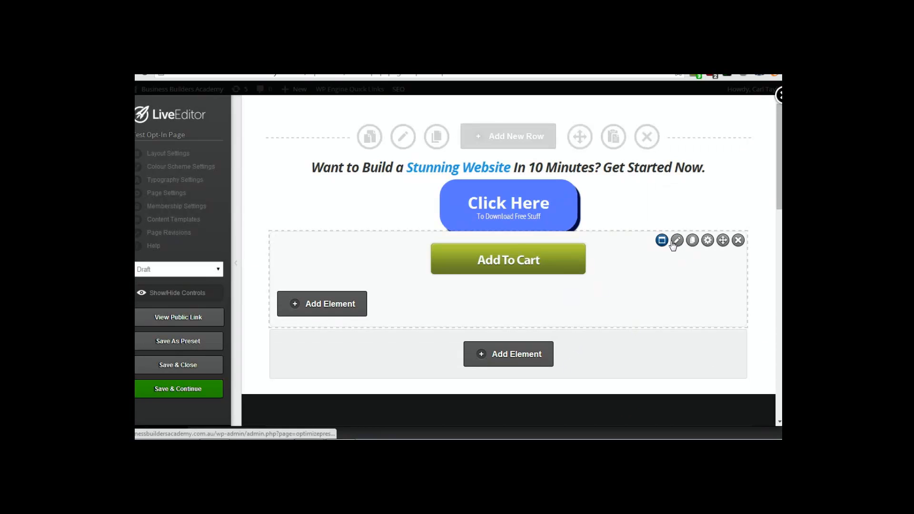
Step: Add a Headline element reading "Download This Info Now" to the Add To Cart overlay's content
{"action": "left_click", "coordinate": [676, 241]}
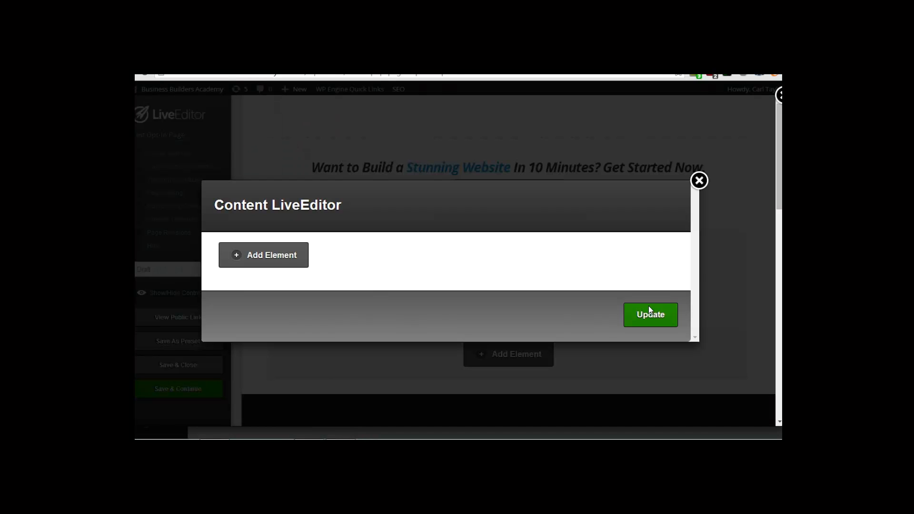
{"action": "left_click", "coordinate": [267, 261]}
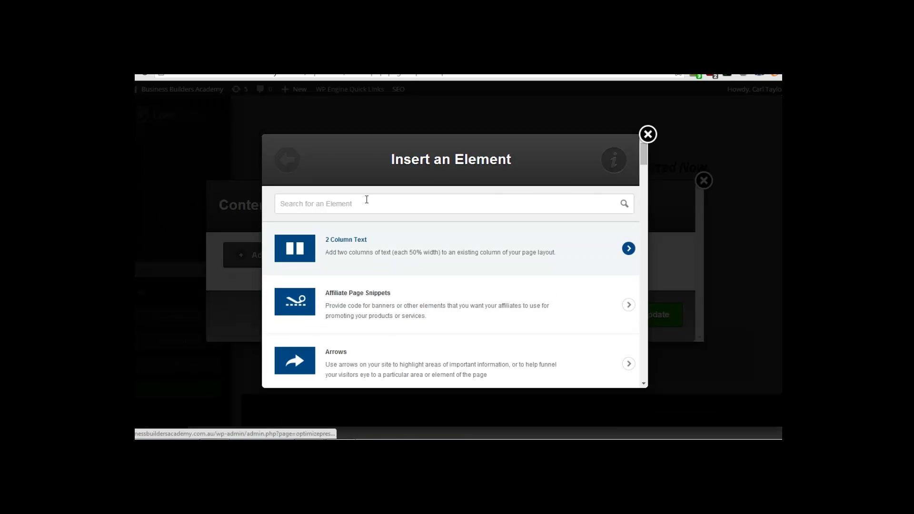
{"action": "left_click", "coordinate": [363, 208]}
{"action": "type", "text": "head"}
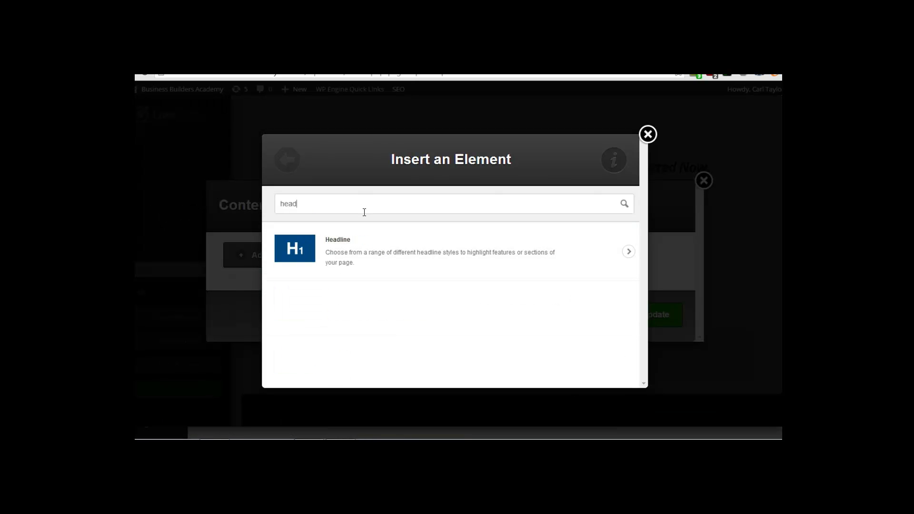
{"action": "left_click", "coordinate": [510, 243]}
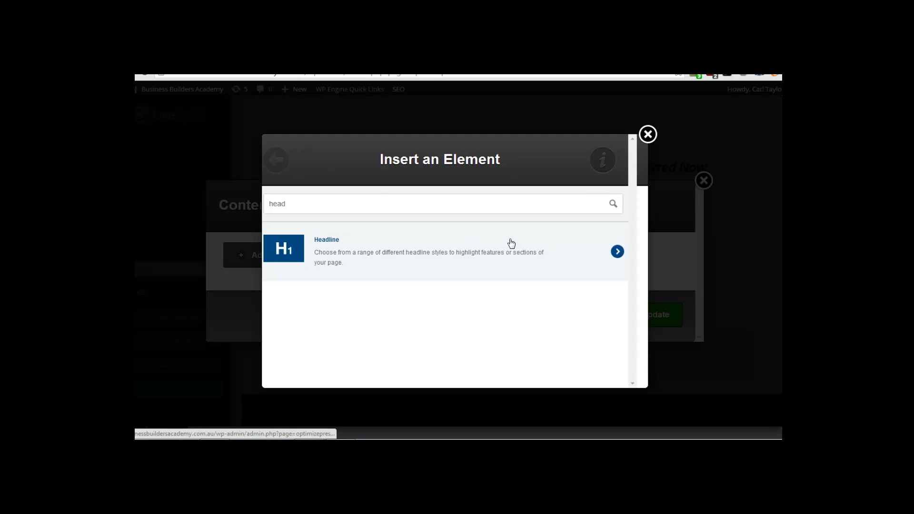
{"action": "left_click", "coordinate": [472, 228]}
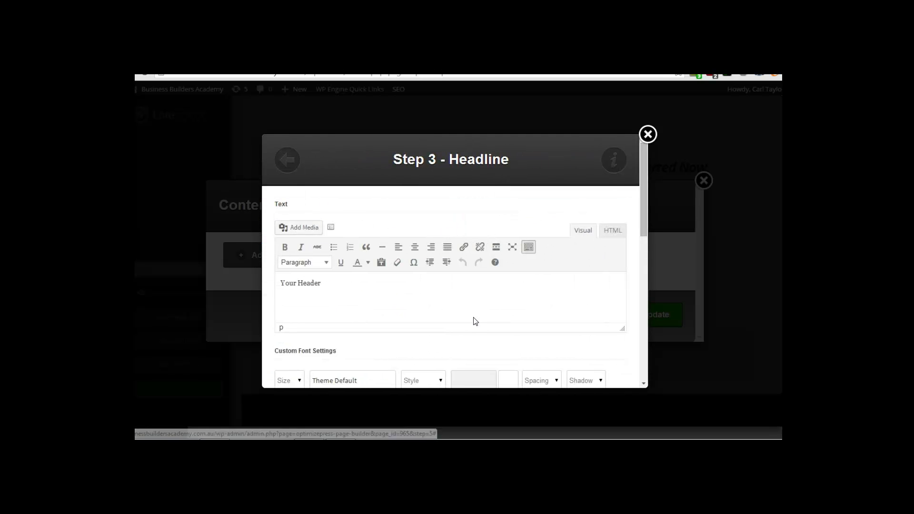
{"action": "triple_click", "coordinate": [445, 288]}
{"action": "type", "text": "Download This Info Now"}
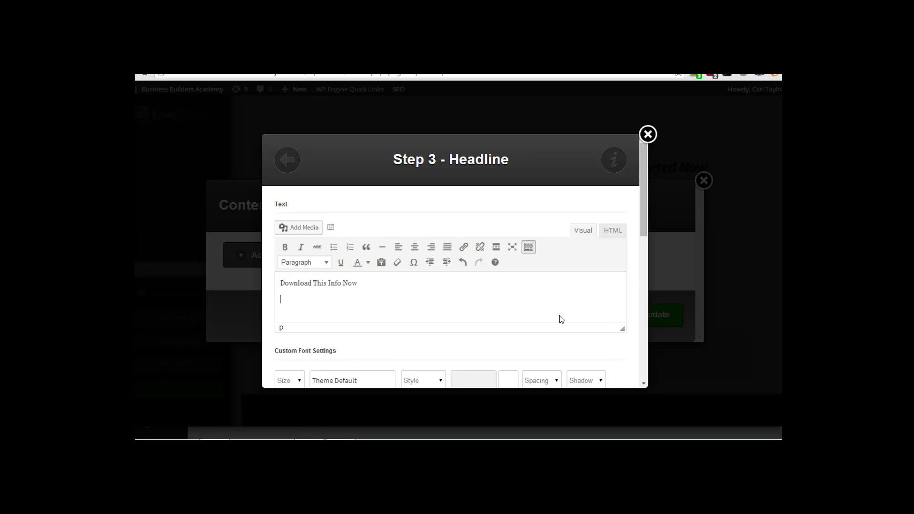
{"action": "scroll", "coordinate": [564, 333], "scroll_direction": "down", "scroll_amount": 6}
{"action": "left_click", "coordinate": [598, 363]}
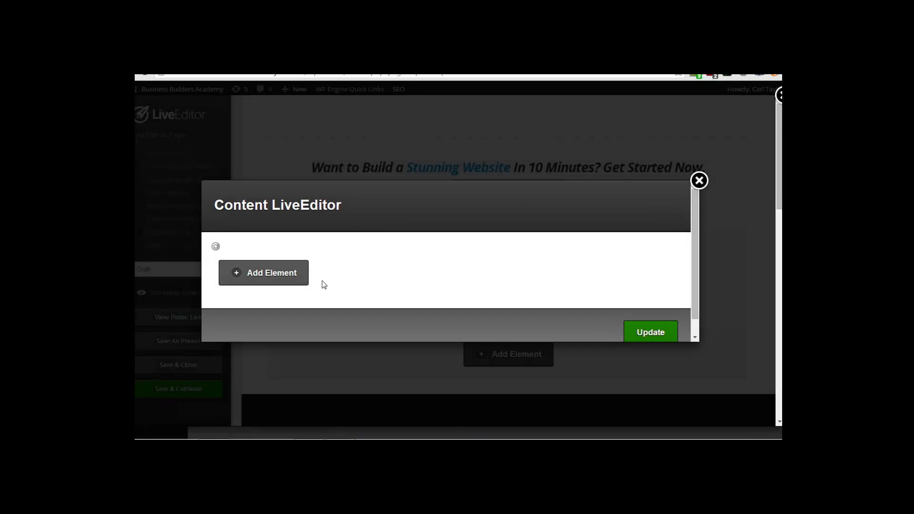
Step: Add a Feature Block element in the first style to the overlay content and set it to 2 columns
{"action": "left_click", "coordinate": [282, 300]}
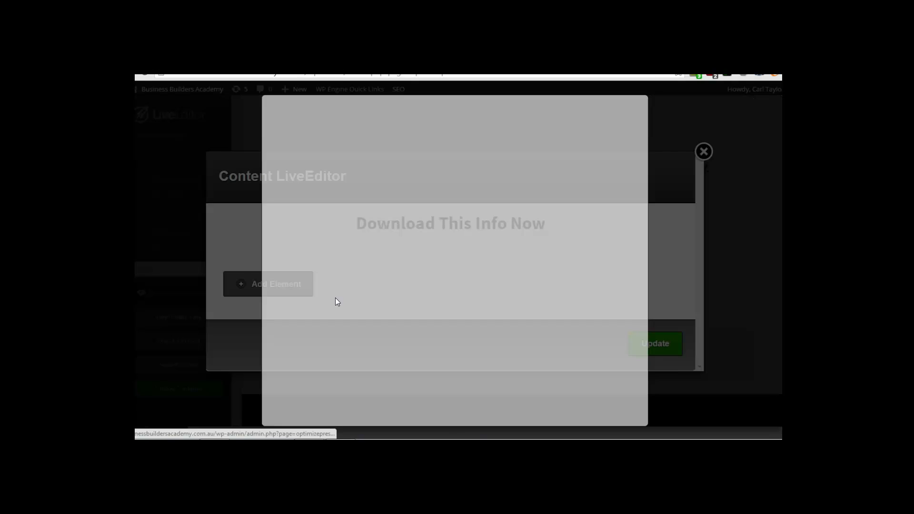
{"action": "type", "text": "fe"}
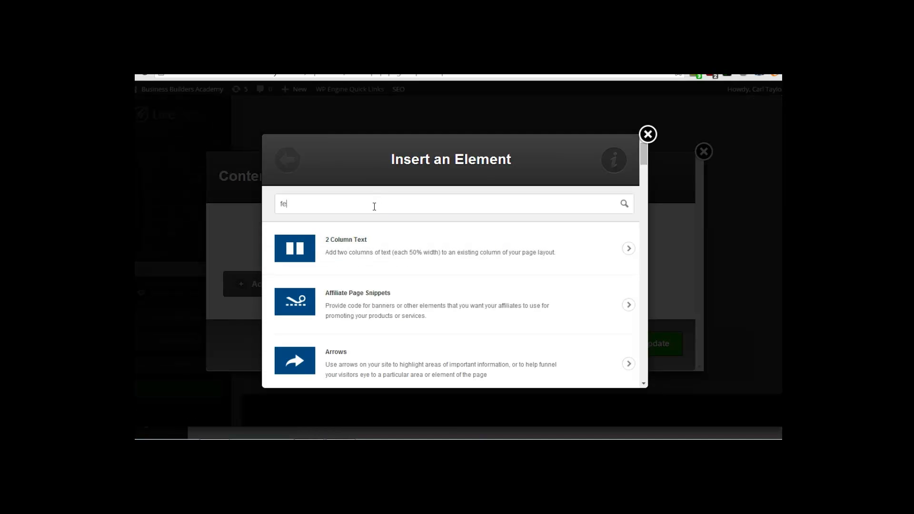
{"action": "type", "text": "ature"}
{"action": "left_click", "coordinate": [372, 249]}
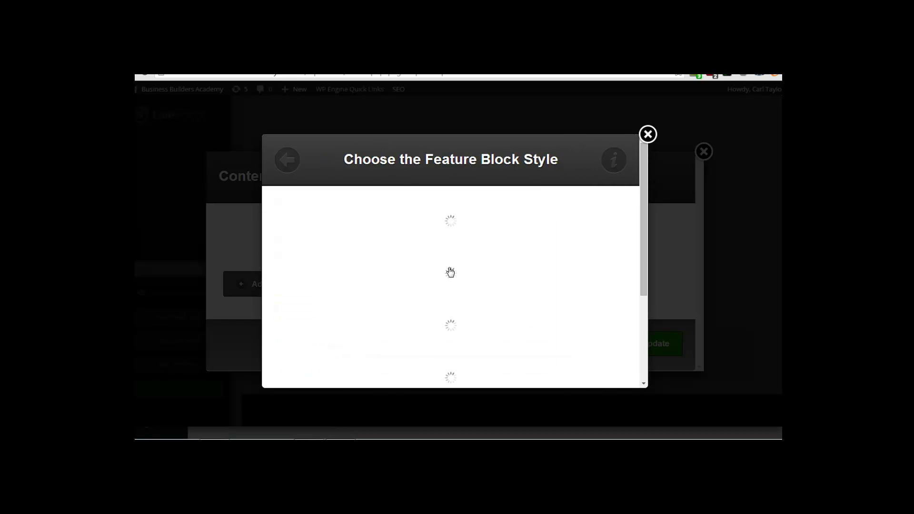
{"action": "left_click", "coordinate": [441, 231]}
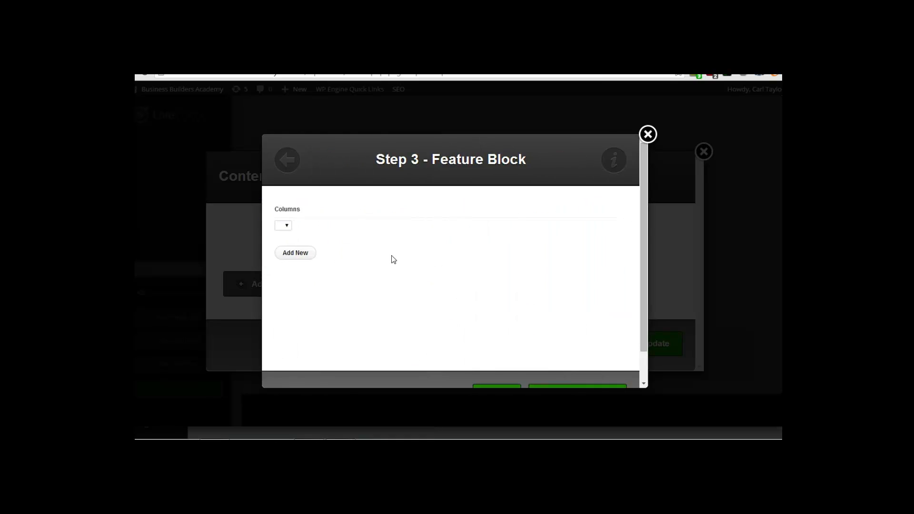
{"action": "left_click", "coordinate": [284, 227]}
{"action": "left_click", "coordinate": [287, 252]}
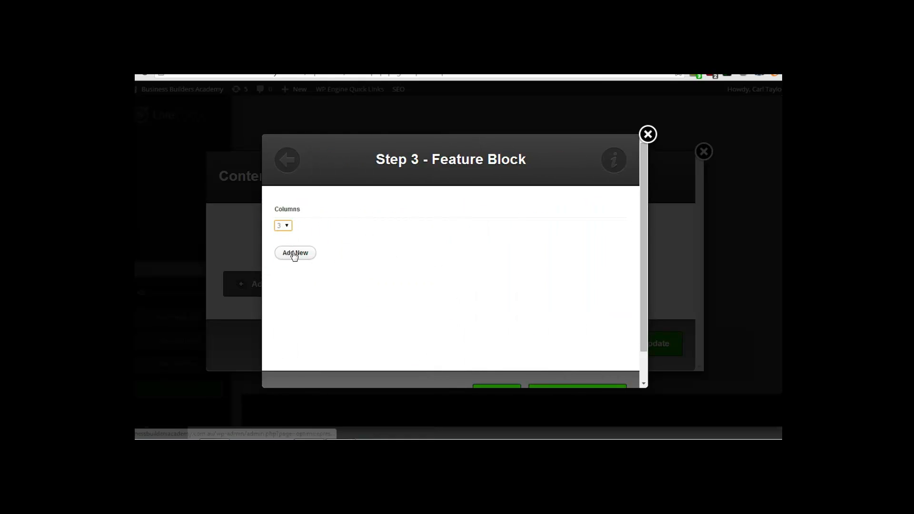
{"action": "left_click", "coordinate": [284, 226]}
{"action": "left_click", "coordinate": [281, 243]}
Step: Add a first feature titled "Cool Feature 1" to the Feature Block, keeping the green check icon
{"action": "left_click", "coordinate": [294, 254]}
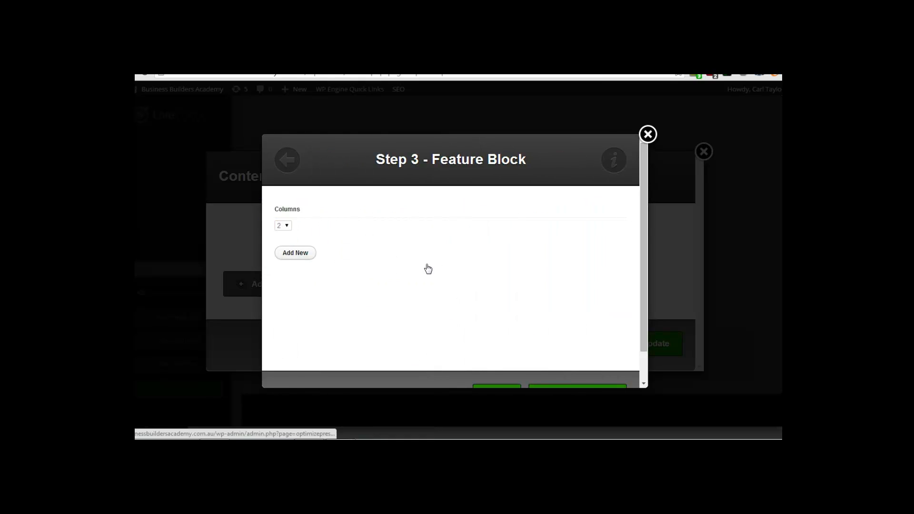
{"action": "scroll", "coordinate": [354, 308], "scroll_direction": "down", "scroll_amount": 3}
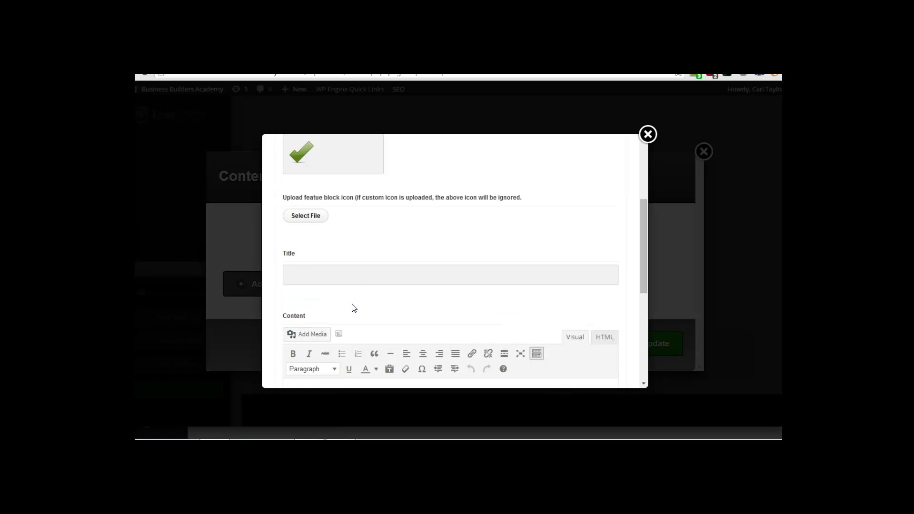
{"action": "left_click", "coordinate": [340, 274]}
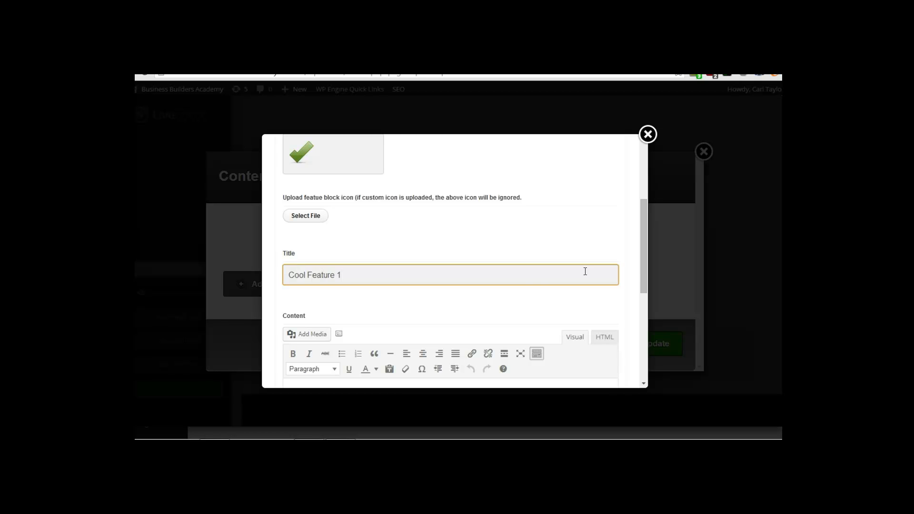
{"action": "scroll", "coordinate": [402, 277], "scroll_direction": "down", "scroll_amount": 4}
{"action": "left_click", "coordinate": [351, 285]}
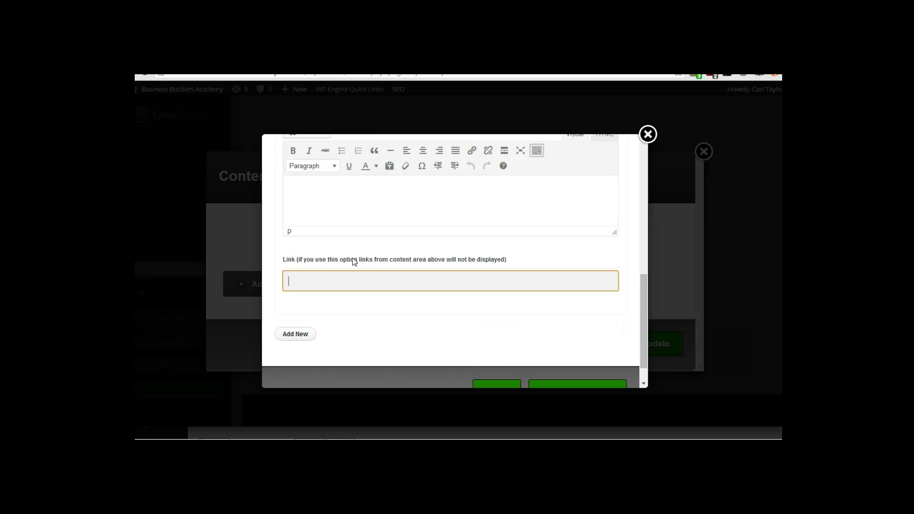
Step: Add a second feature titled "Cool Feature 2" and insert the Feature Block into the overlay content
{"action": "left_click", "coordinate": [310, 338]}
{"action": "scroll", "coordinate": [342, 314], "scroll_direction": "down", "scroll_amount": 2}
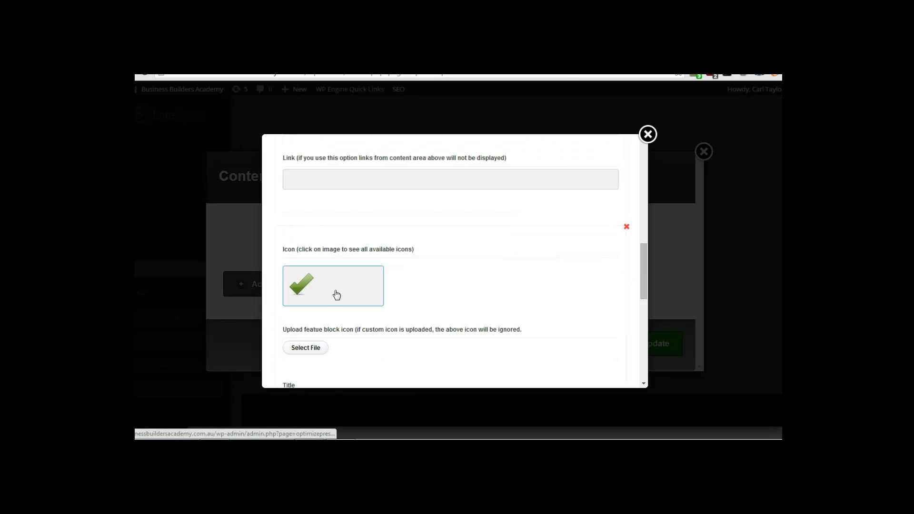
{"action": "scroll", "coordinate": [362, 298], "scroll_direction": "down", "scroll_amount": 3}
{"action": "left_click", "coordinate": [338, 249]}
{"action": "type", "text": "Cool Feature 2"}
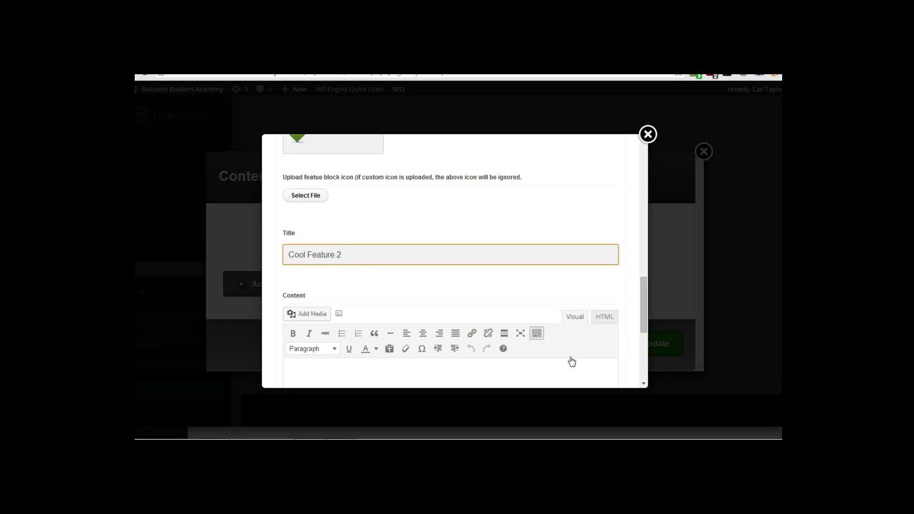
{"action": "scroll", "coordinate": [571, 355], "scroll_direction": "down", "scroll_amount": 5}
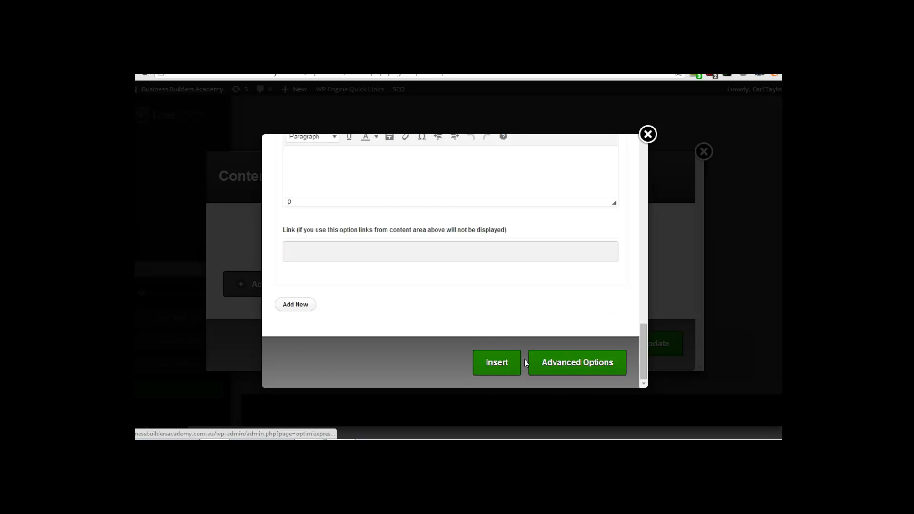
{"action": "left_click", "coordinate": [512, 362]}
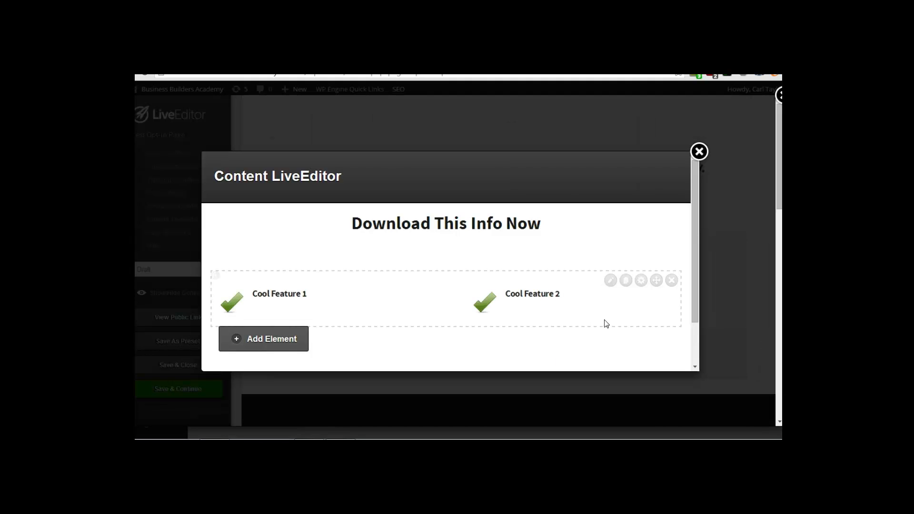
Step: Update the overlay content and save the page while continuing to edit
{"action": "left_click", "coordinate": [648, 366]}
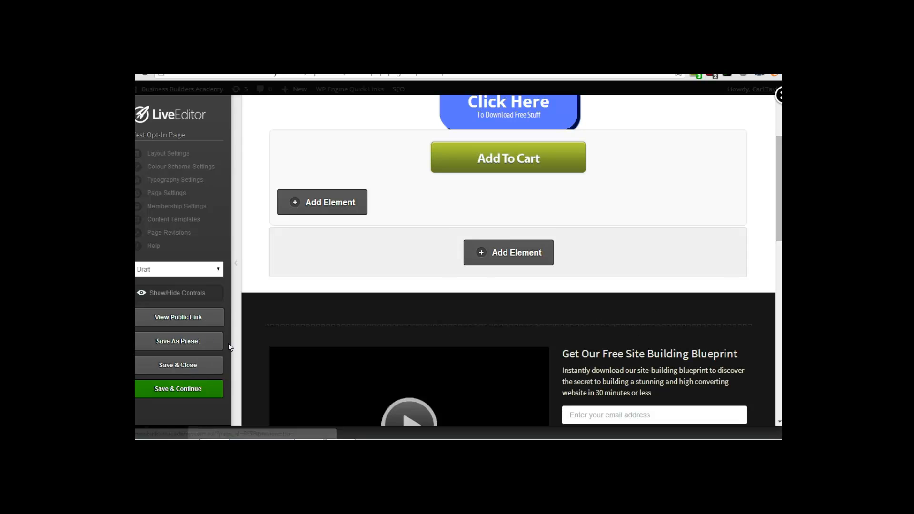
{"action": "left_click", "coordinate": [207, 390]}
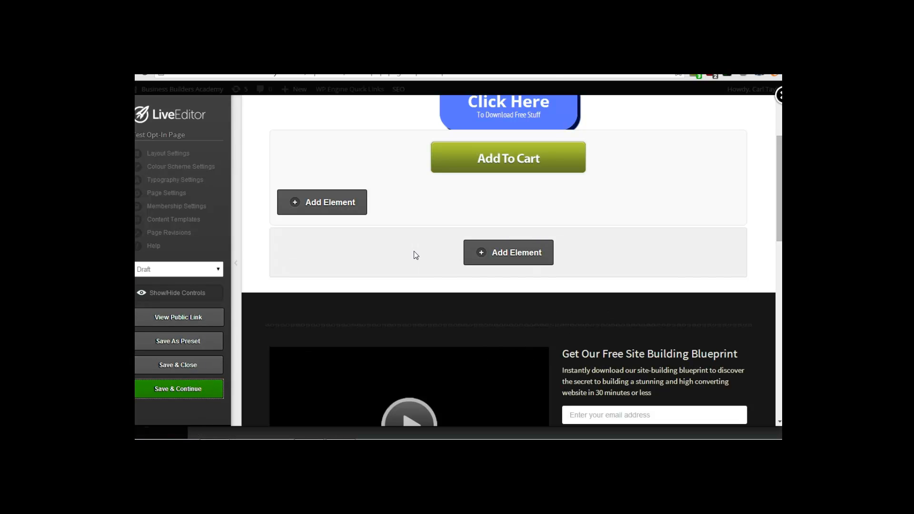
{"action": "left_click", "coordinate": [539, 134]}
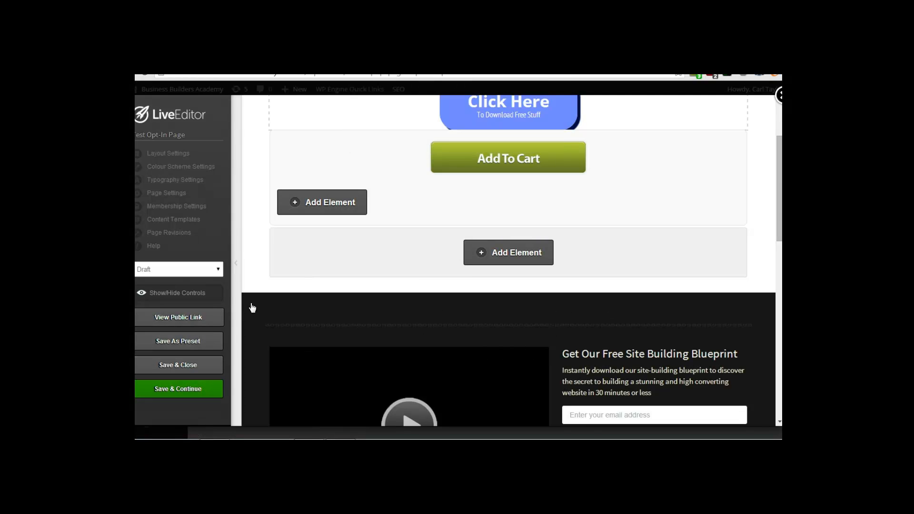
Step: Preview the page through its public link, test the Add To Cart overlay, close it and review the rest of the page
{"action": "left_click", "coordinate": [203, 270]}
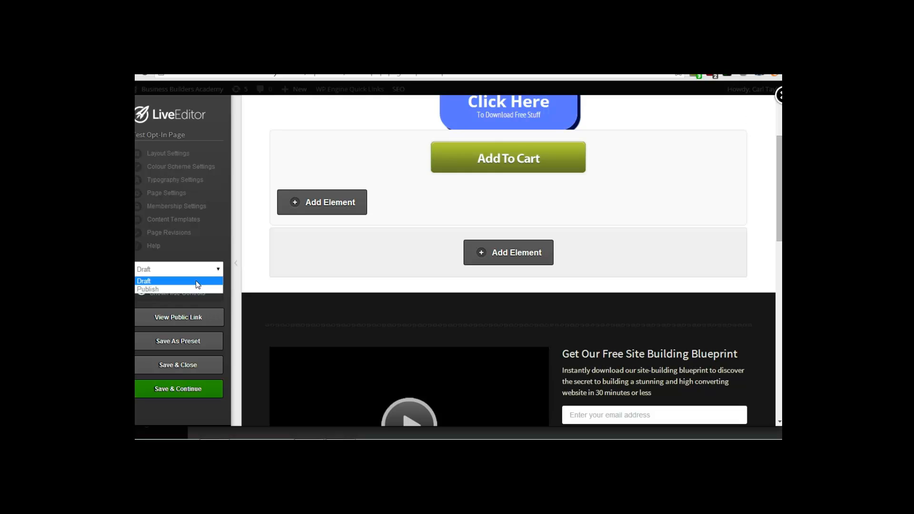
{"action": "left_click", "coordinate": [227, 262]}
{"action": "left_click", "coordinate": [197, 320]}
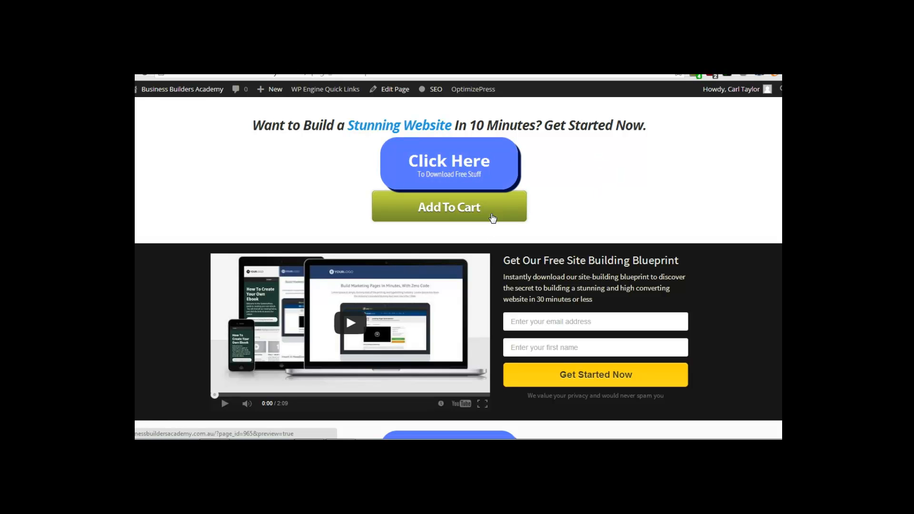
{"action": "left_click", "coordinate": [451, 216]}
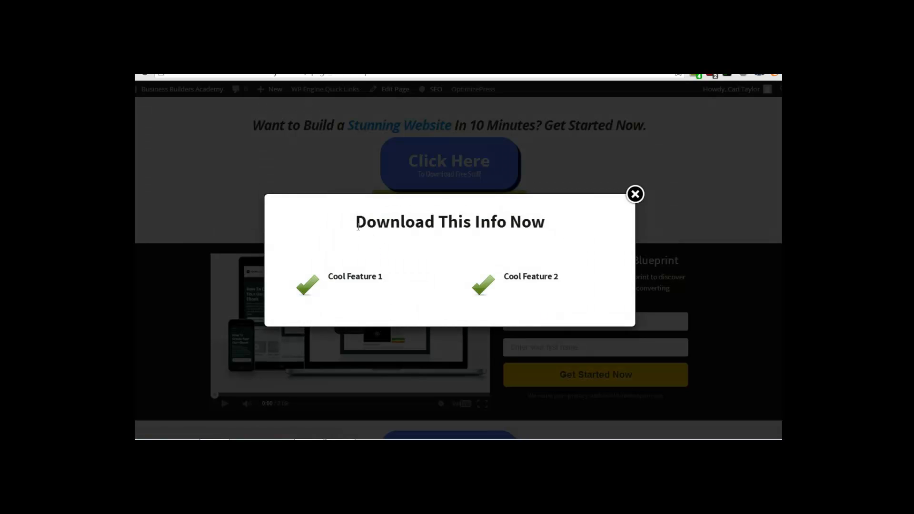
{"action": "left_click_drag", "start_coordinate": [358, 227], "coordinate": [545, 225]}
{"action": "left_click", "coordinate": [451, 257]}
{"action": "left_click", "coordinate": [636, 195]}
{"action": "scroll", "coordinate": [498, 235], "scroll_direction": "down", "scroll_amount": 2}
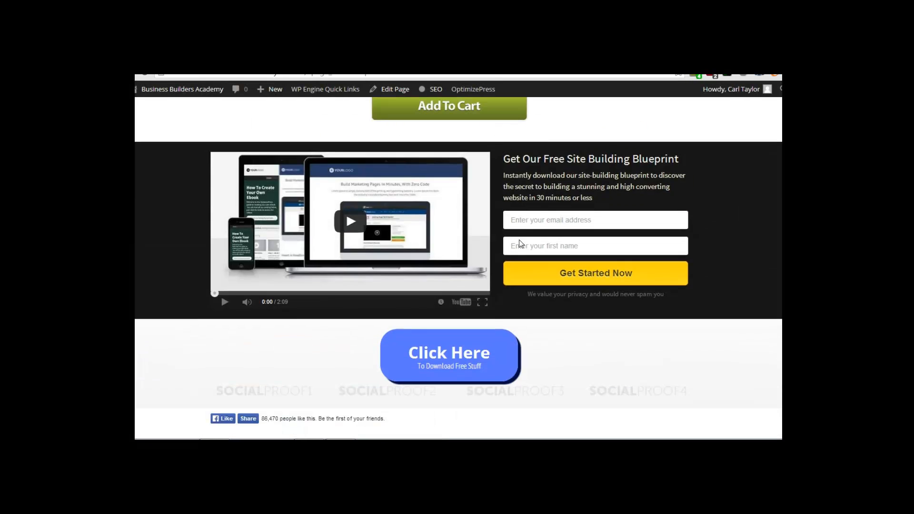
{"action": "scroll", "coordinate": [400, 234], "scroll_direction": "down", "scroll_amount": 1}
{"action": "scroll", "coordinate": [464, 332], "scroll_direction": "up", "scroll_amount": 3}
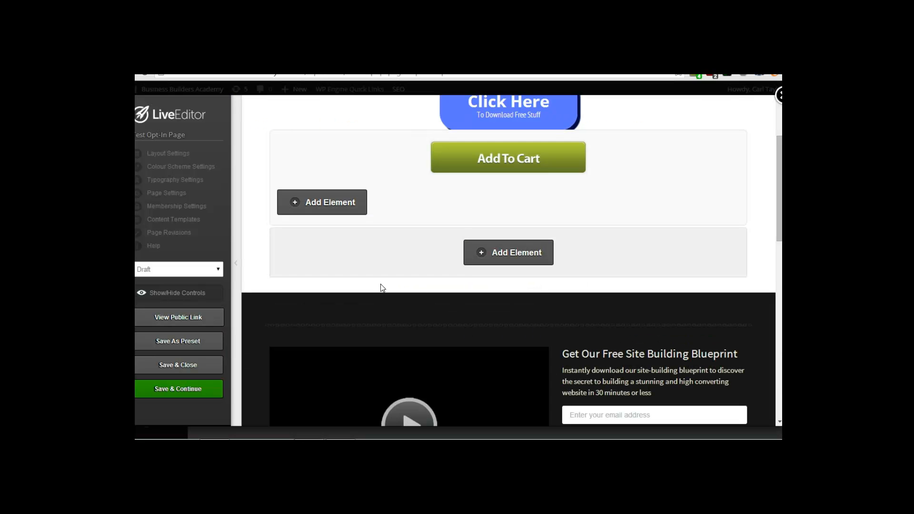
Step: Examine the Page Settings, including the Custom CSS under Other Scripts, and close the dialog without changes
{"action": "left_click", "coordinate": [173, 196]}
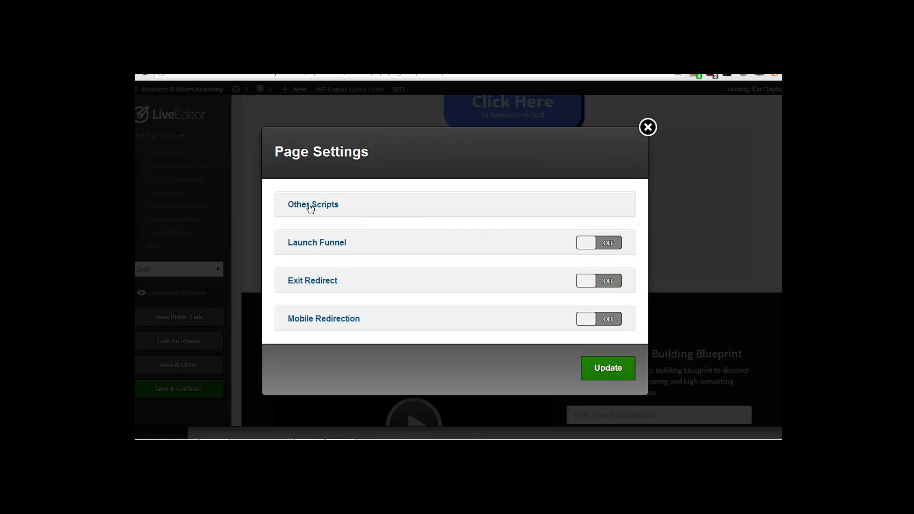
{"action": "left_click", "coordinate": [310, 206]}
{"action": "scroll", "coordinate": [357, 259], "scroll_direction": "down", "scroll_amount": 2}
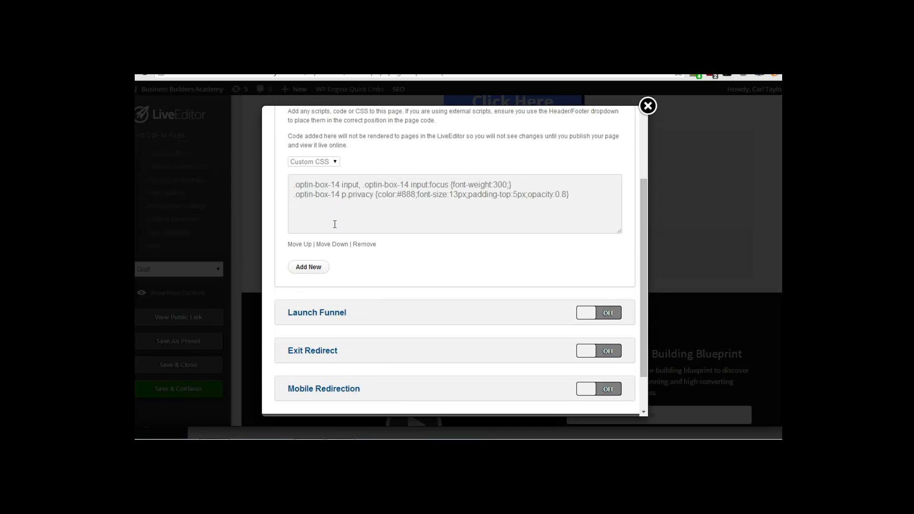
{"action": "left_click", "coordinate": [648, 107]}
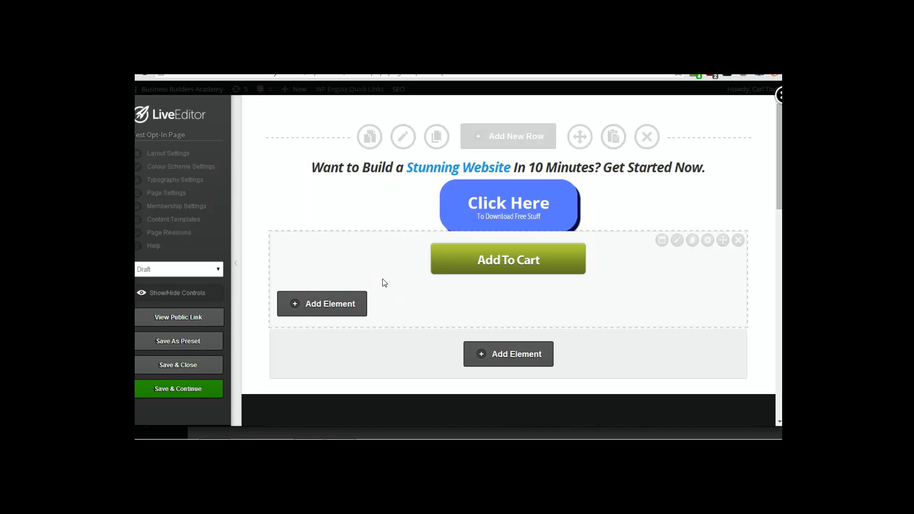
Step: Save and close the Test Opt-In Page and reopen it in the LiveEditor
{"action": "left_click", "coordinate": [204, 366]}
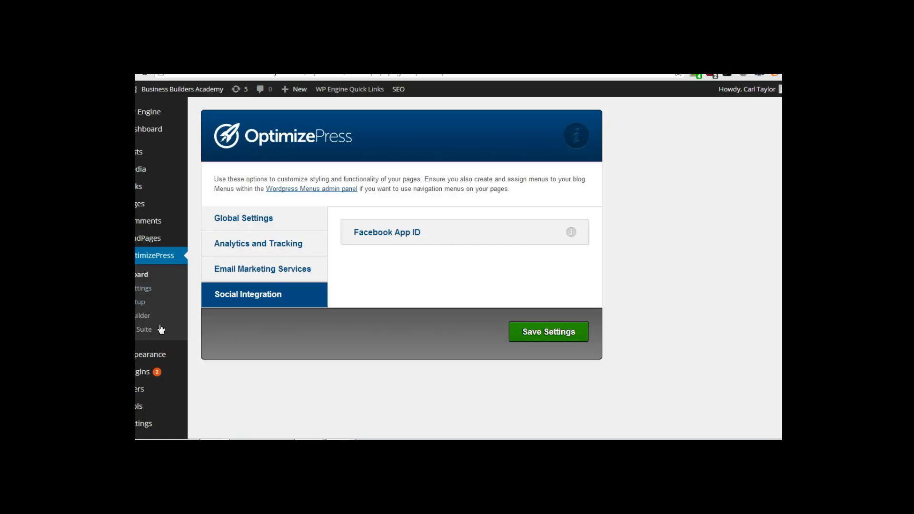
{"action": "mouse_move", "coordinate": [179, 204]}
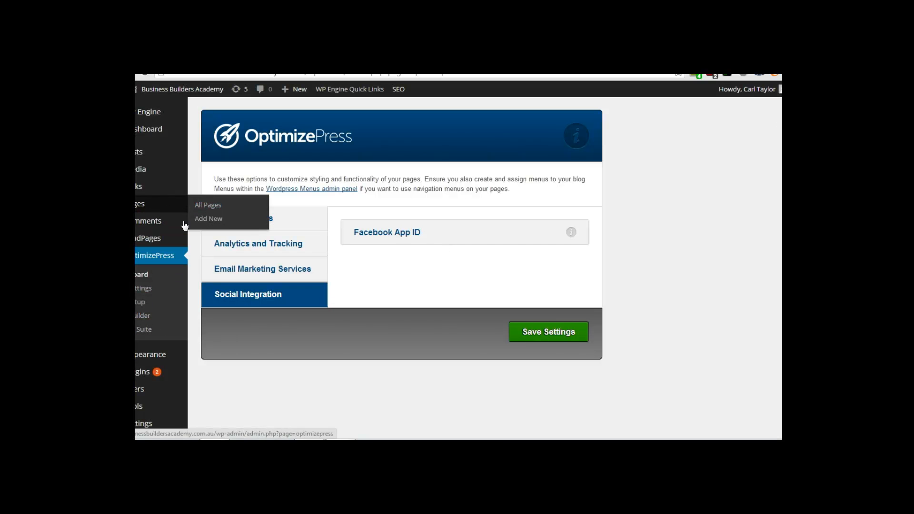
{"action": "left_click", "coordinate": [145, 322]}
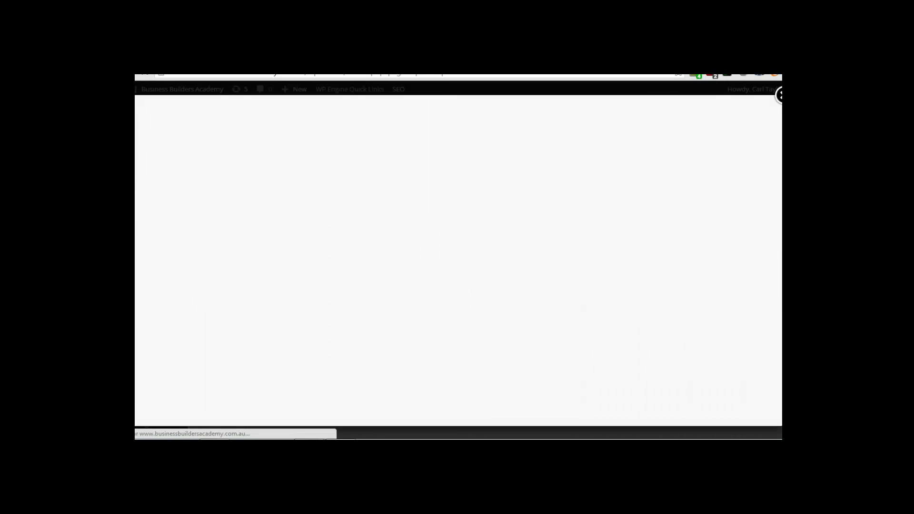
{"action": "left_click", "coordinate": [470, 108]}
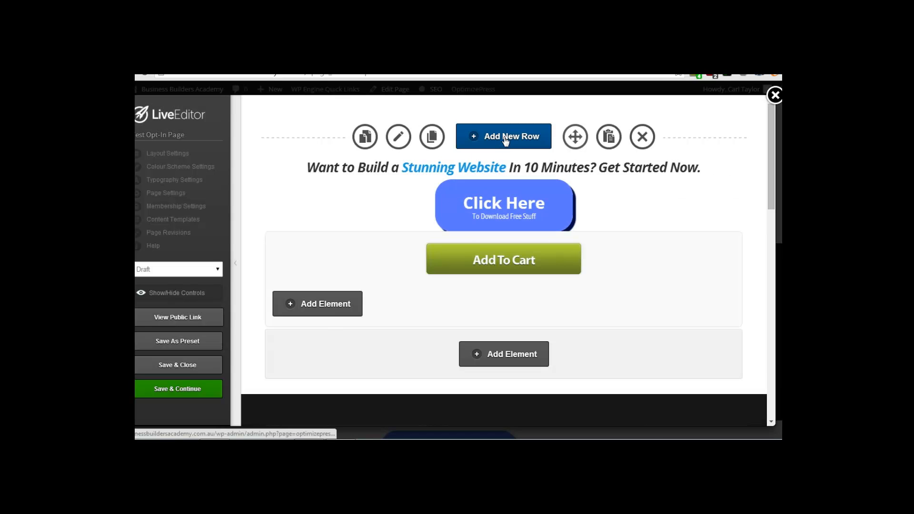
Step: Add a new row to the page using the complex 3/4 and 1/4 column layout
{"action": "left_click", "coordinate": [506, 137]}
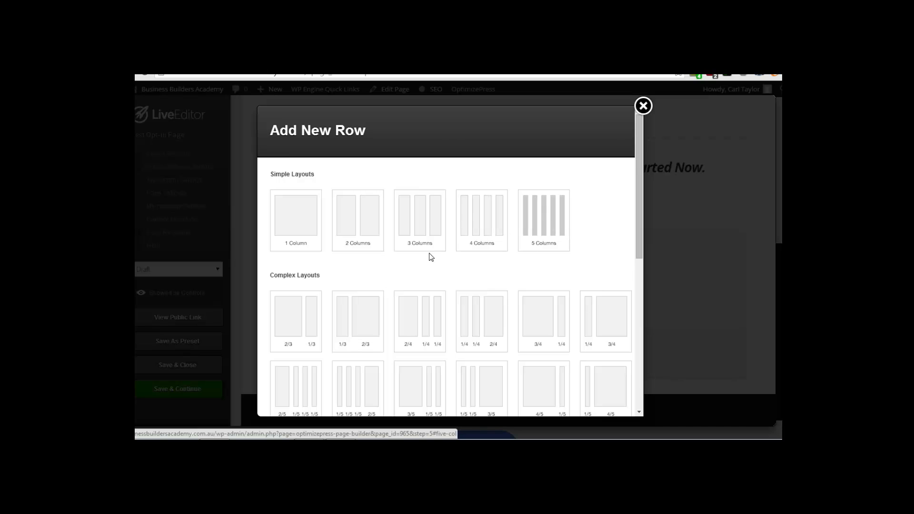
{"action": "scroll", "coordinate": [292, 295], "scroll_direction": "down", "scroll_amount": 1}
{"action": "scroll", "coordinate": [307, 217], "scroll_direction": "down", "scroll_amount": 1}
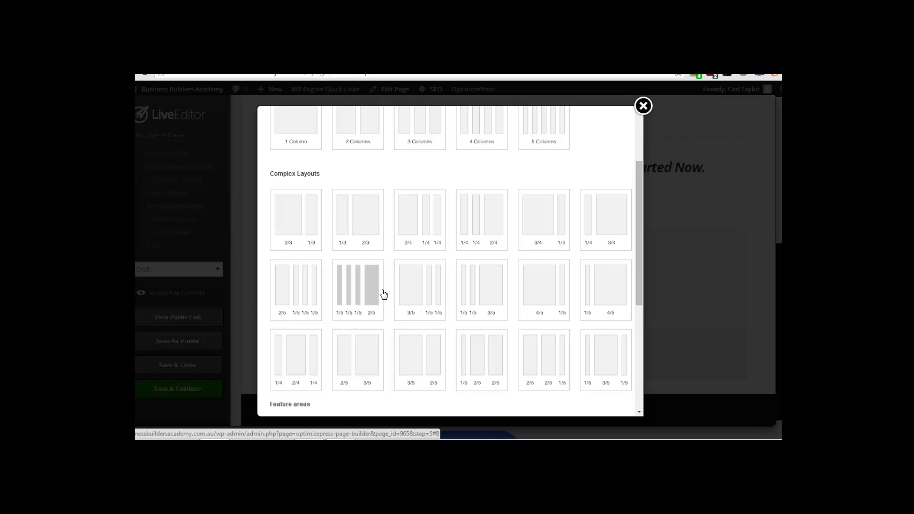
{"action": "left_click", "coordinate": [535, 231]}
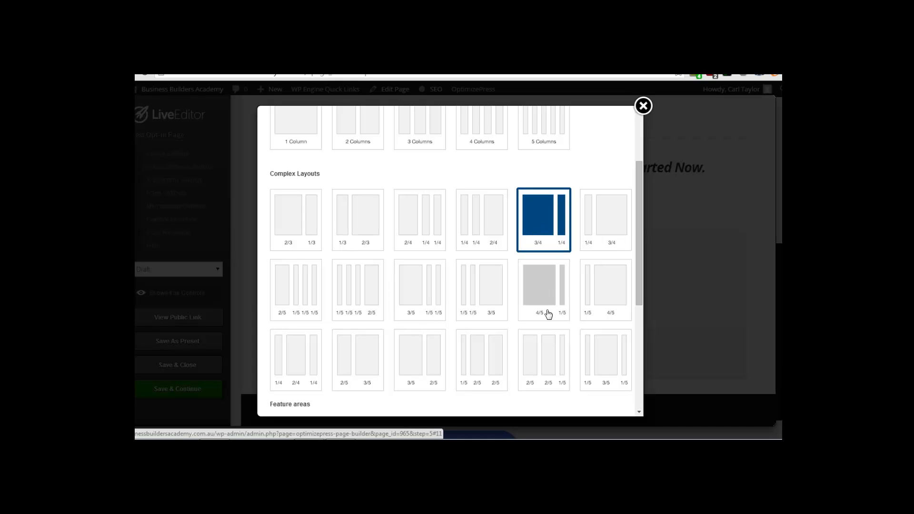
{"action": "scroll", "coordinate": [557, 333], "scroll_direction": "down", "scroll_amount": 5}
{"action": "left_click", "coordinate": [563, 388]}
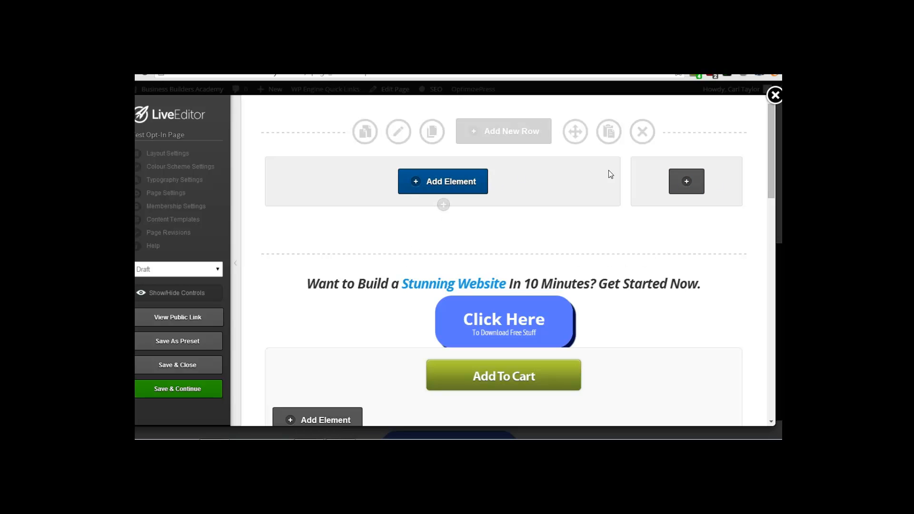
Step: Move the new two-column row below the Add To Cart row, just above the dark video section
{"action": "left_click_drag", "start_coordinate": [576, 132], "coordinate": [586, 305]}
{"action": "scroll", "coordinate": [619, 270], "scroll_direction": "down", "scroll_amount": 5}
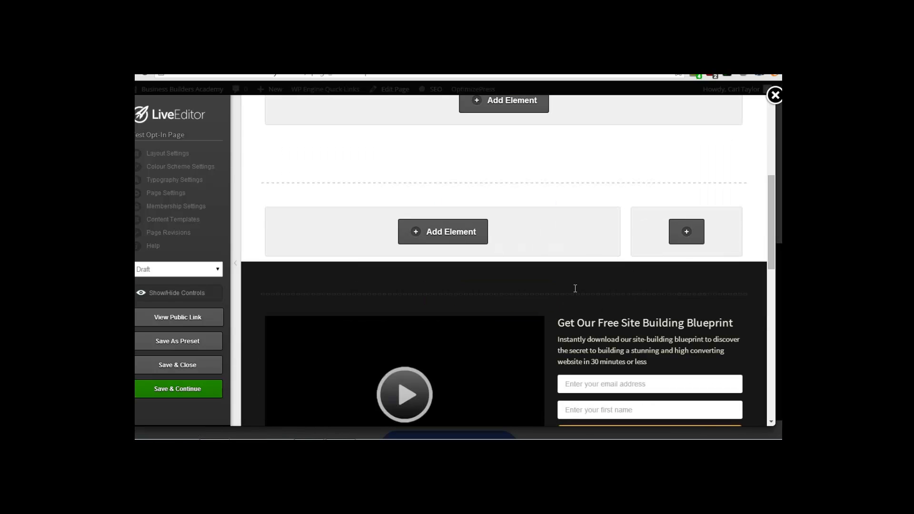
{"action": "scroll", "coordinate": [547, 329], "scroll_direction": "down", "scroll_amount": 3}
{"action": "scroll", "coordinate": [676, 243], "scroll_direction": "up", "scroll_amount": 1}
{"action": "scroll", "coordinate": [686, 232], "scroll_direction": "up", "scroll_amount": 1}
Step: Move the "Get Our Free Site Building Blueprint" headline below the opt-in form, and the video player into the row under the Add To Cart button
{"action": "mouse_move", "coordinate": [716, 281]}
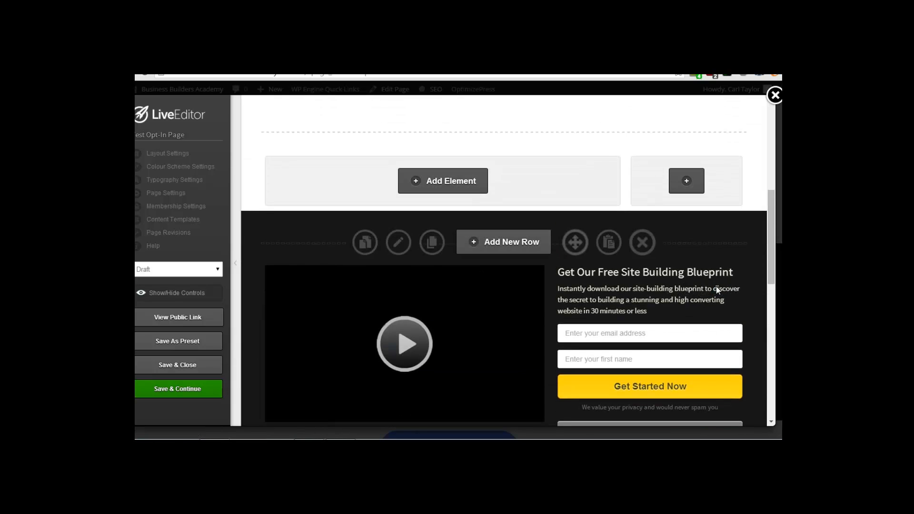
{"action": "left_click_drag", "start_coordinate": [719, 279], "coordinate": [717, 406]}
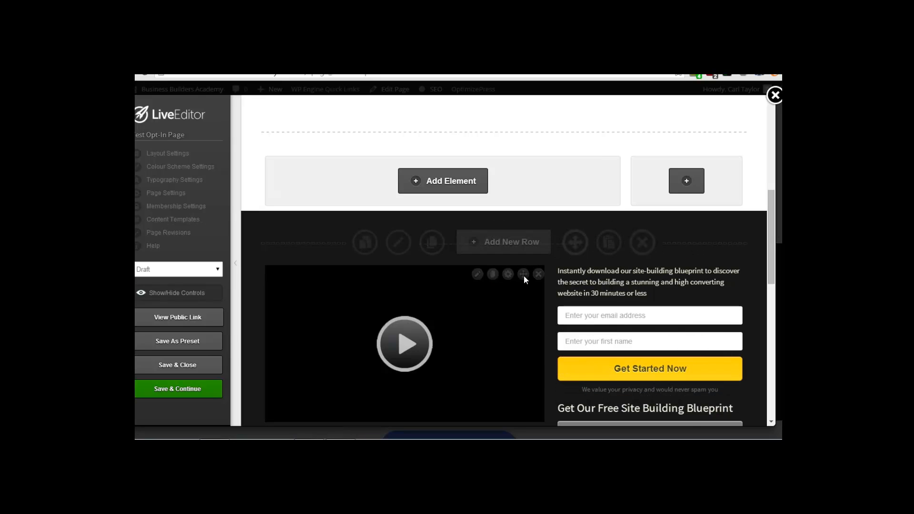
{"action": "left_click_drag", "start_coordinate": [523, 273], "coordinate": [474, 214]}
{"action": "scroll", "coordinate": [476, 196], "scroll_direction": "up", "scroll_amount": 3}
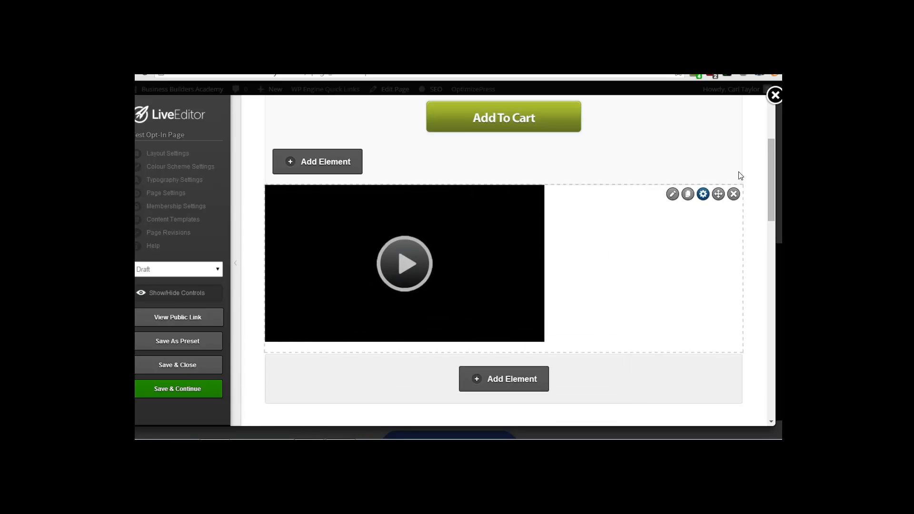
Step: Set the moved video player's alignment to Center, and save and close the page
{"action": "left_click", "coordinate": [673, 195]}
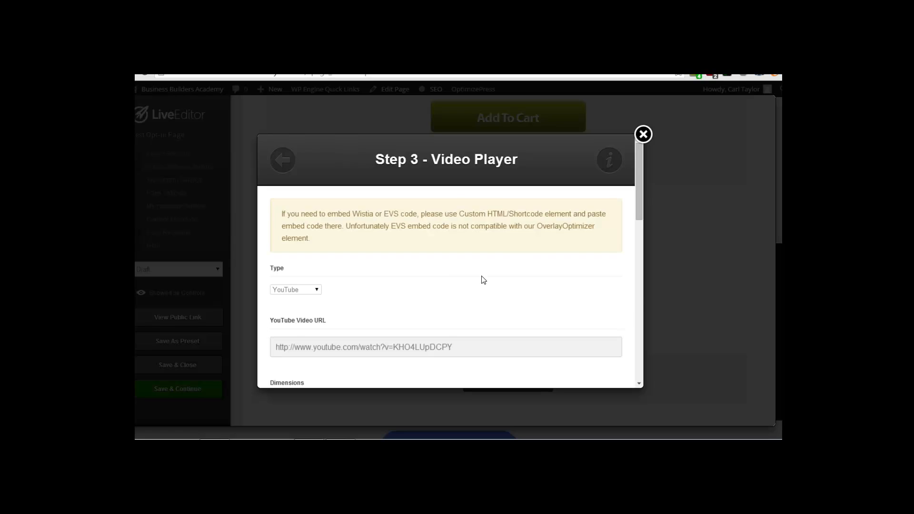
{"action": "scroll", "coordinate": [481, 279], "scroll_direction": "down", "scroll_amount": 10}
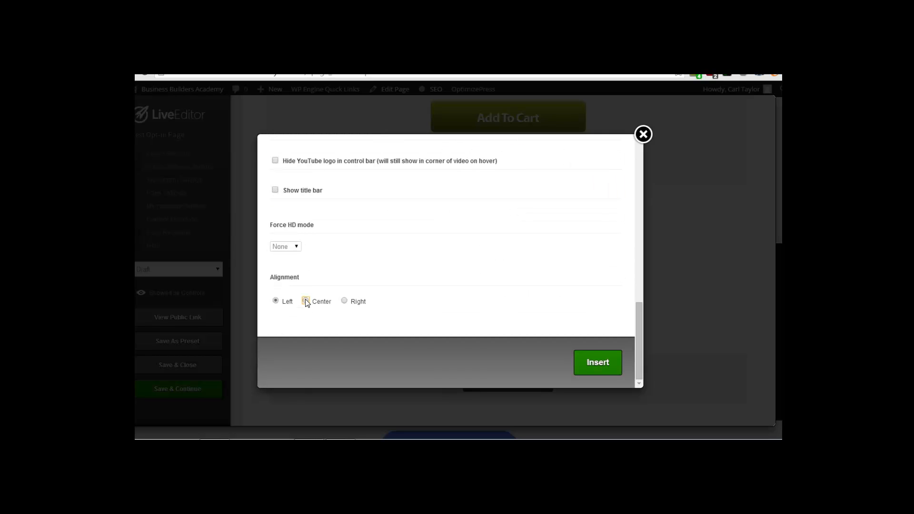
{"action": "left_click", "coordinate": [594, 363]}
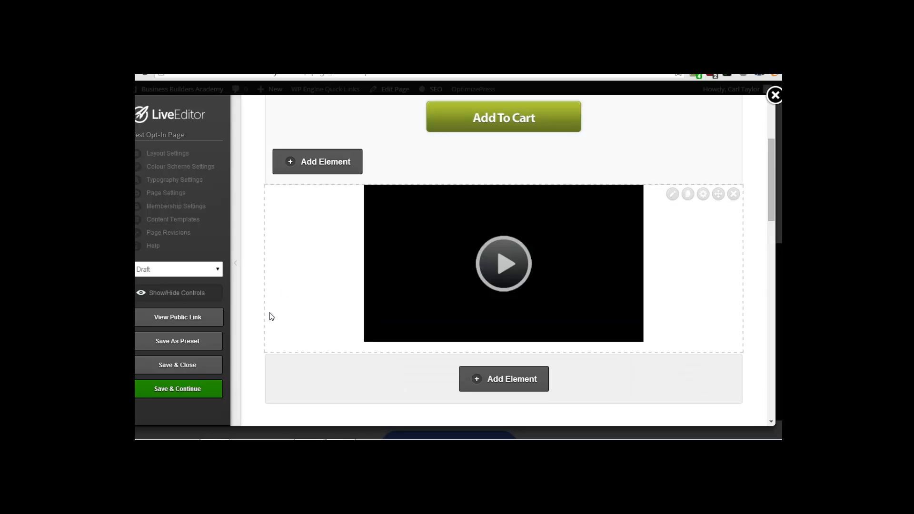
{"action": "left_click", "coordinate": [186, 369]}
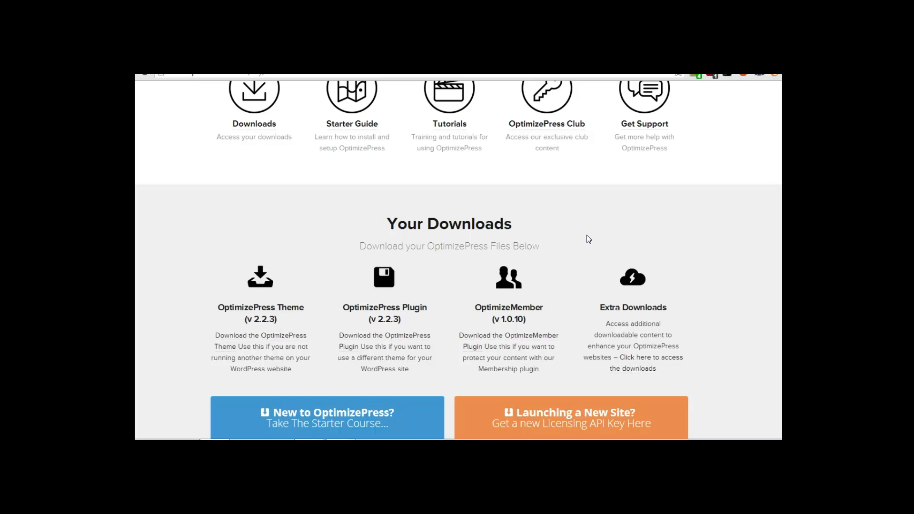
Step: Switch to the OptimizePress member site, open the ClubHouse, and look through its resource sections and recently added templates
{"action": "scroll", "coordinate": [595, 241], "scroll_direction": "up", "scroll_amount": 5}
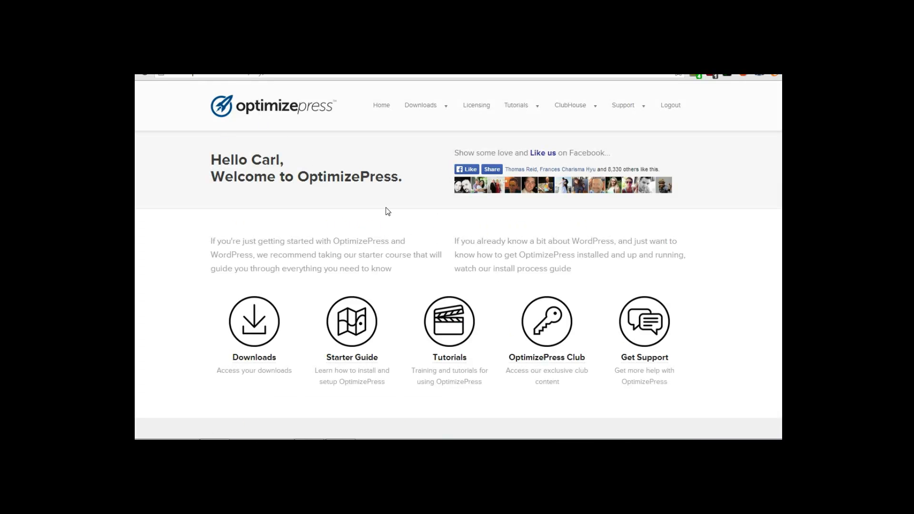
{"action": "mouse_move", "coordinate": [576, 106]}
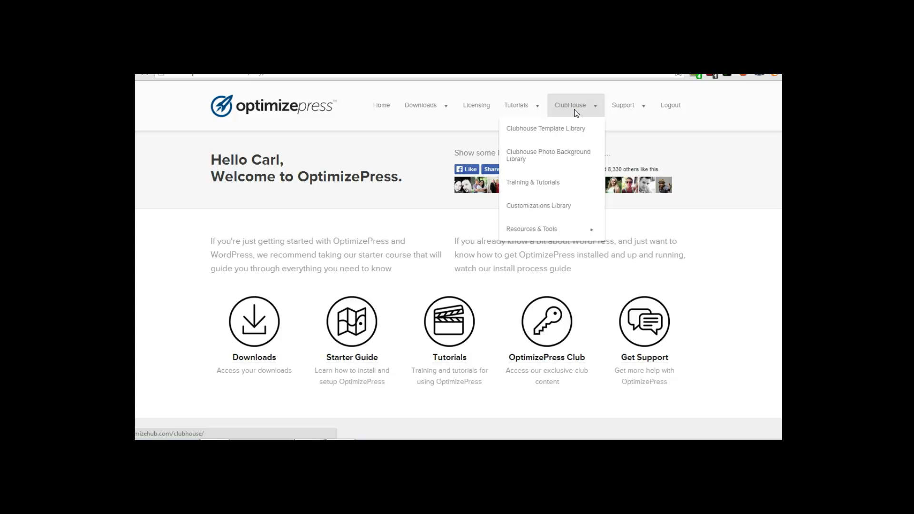
{"action": "left_click", "coordinate": [594, 125]}
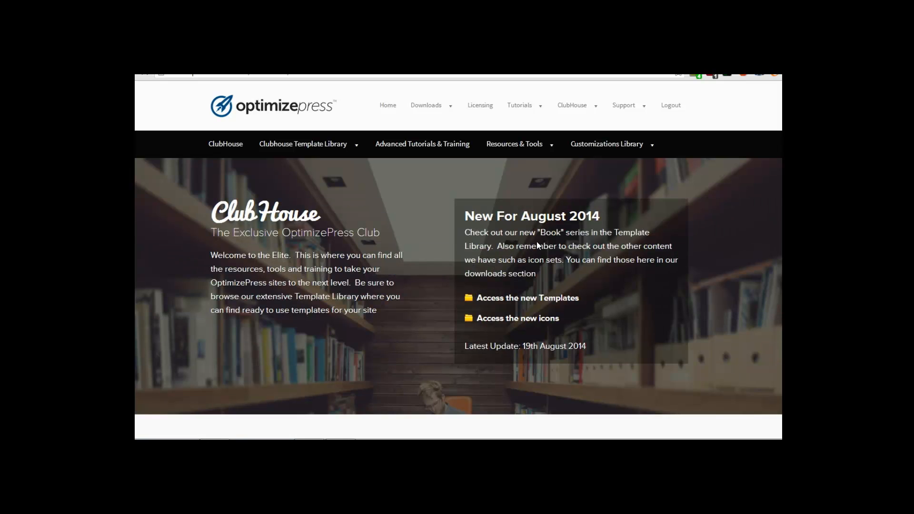
{"action": "scroll", "coordinate": [543, 239], "scroll_direction": "down", "scroll_amount": 6}
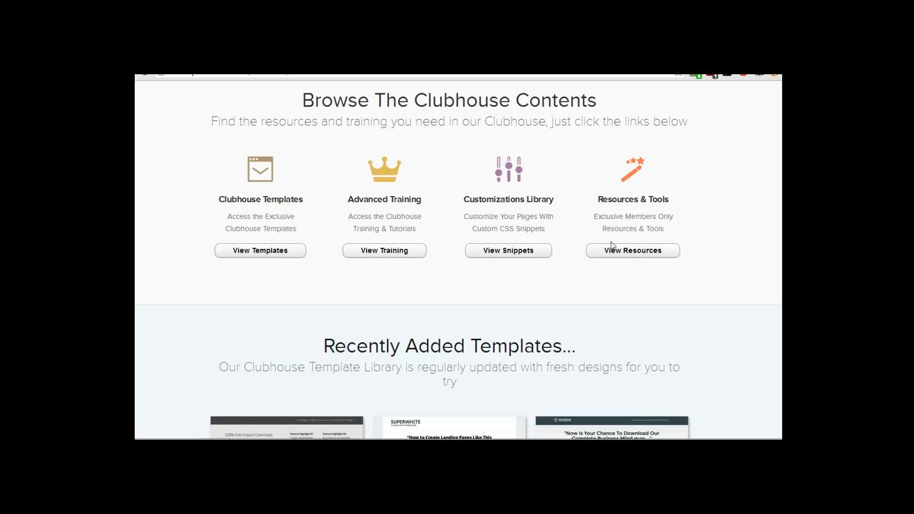
{"action": "scroll", "coordinate": [603, 238], "scroll_direction": "down", "scroll_amount": 5}
{"action": "scroll", "coordinate": [386, 198], "scroll_direction": "up", "scroll_amount": 1}
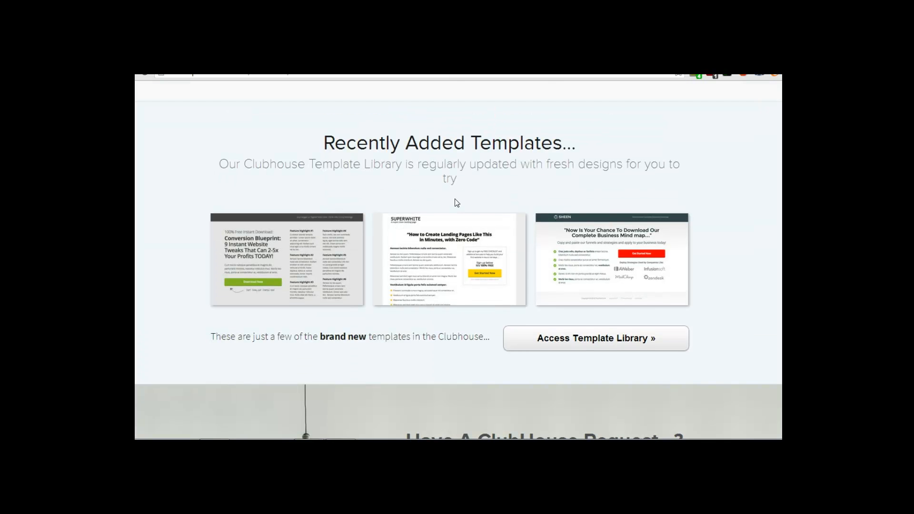
{"action": "scroll", "coordinate": [429, 208], "scroll_direction": "down", "scroll_amount": 4}
{"action": "scroll", "coordinate": [388, 236], "scroll_direction": "up", "scroll_amount": 9}
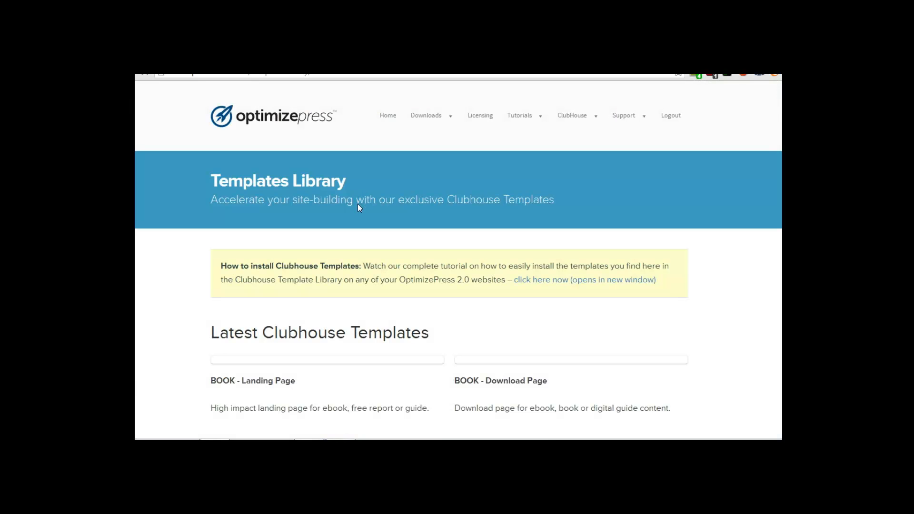
Step: Browse the latest Clubhouse templates in the Templates Library, from the BOOK series to the SOURCE and HYBRID pages
{"action": "scroll", "coordinate": [358, 204], "scroll_direction": "down", "scroll_amount": 4}
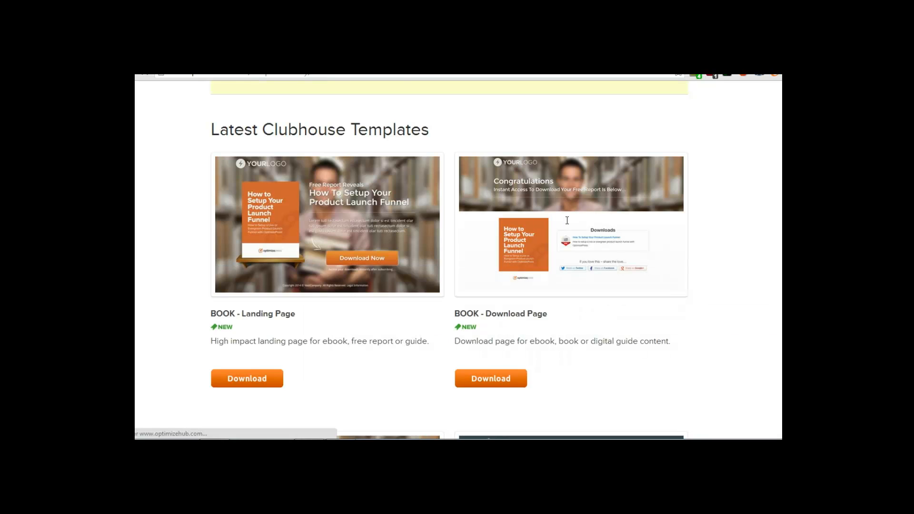
{"action": "scroll", "coordinate": [571, 209], "scroll_direction": "down", "scroll_amount": 4}
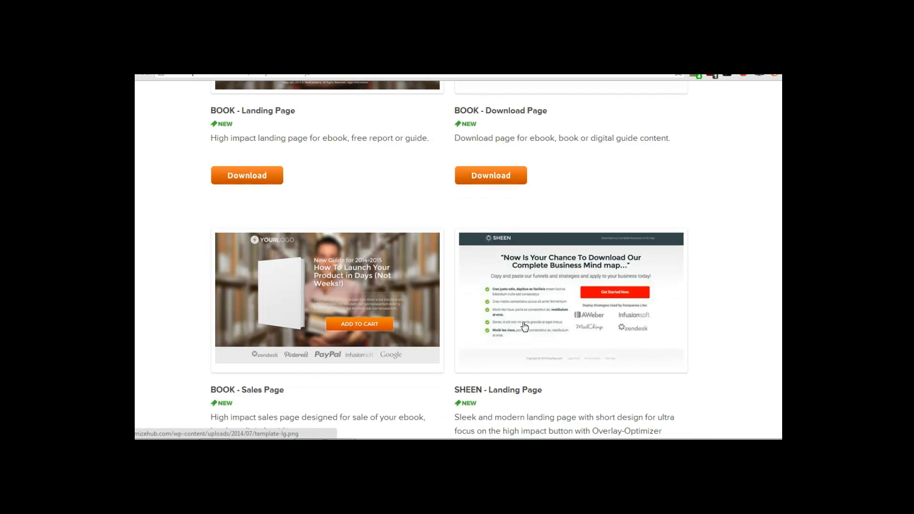
{"action": "scroll", "coordinate": [567, 276], "scroll_direction": "down", "scroll_amount": 7}
{"action": "scroll", "coordinate": [506, 265], "scroll_direction": "down", "scroll_amount": 6}
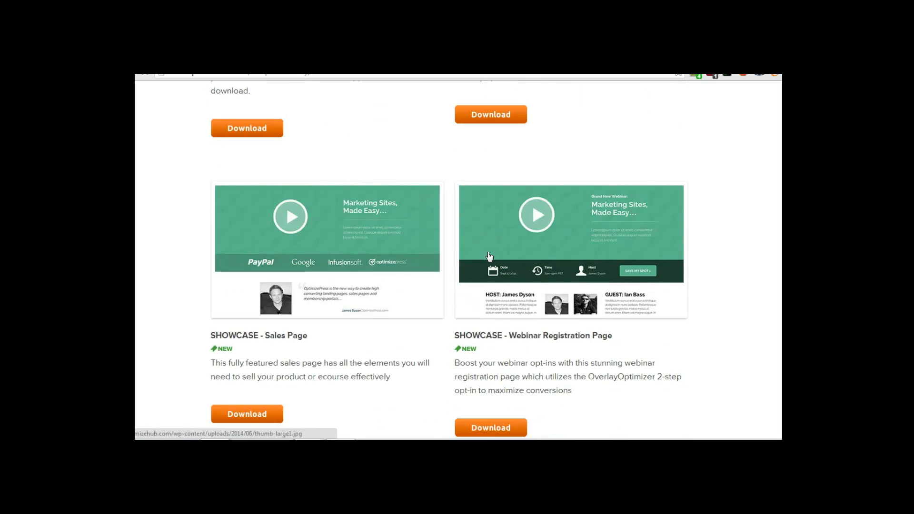
{"action": "scroll", "coordinate": [362, 272], "scroll_direction": "down", "scroll_amount": 11}
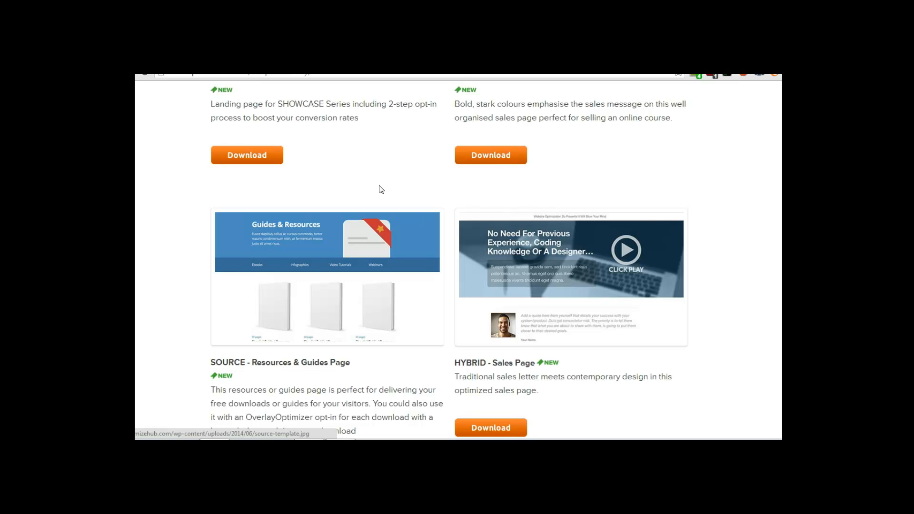
{"action": "scroll", "coordinate": [320, 151], "scroll_direction": "up", "scroll_amount": 15}
{"action": "scroll", "coordinate": [634, 265], "scroll_direction": "up", "scroll_amount": 15}
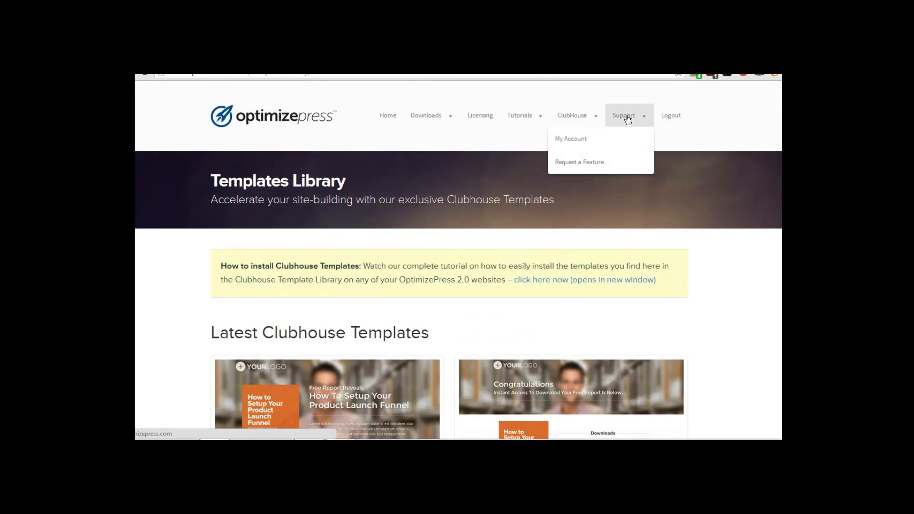
Step: Open the OptimizePress support site, review its help topics, and look through the OptimizePress sales page
{"action": "left_click", "coordinate": [626, 119]}
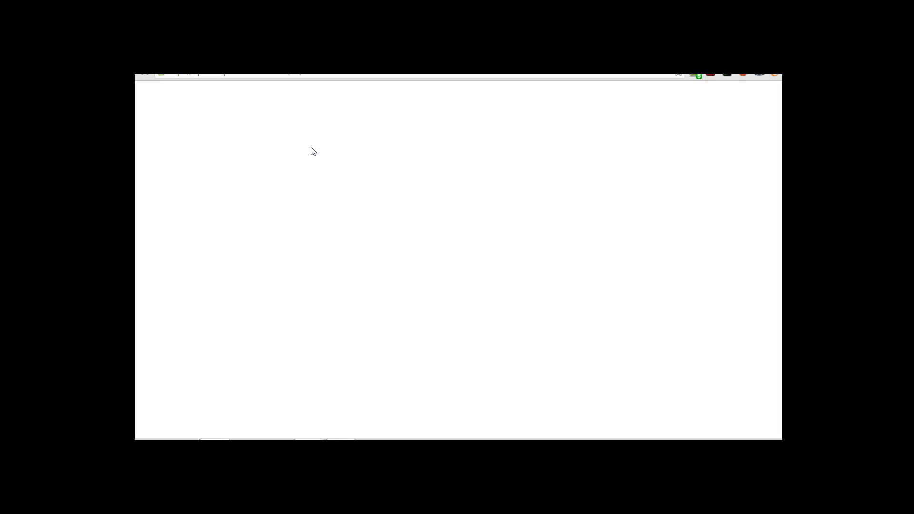
{"action": "left_click", "coordinate": [392, 232]}
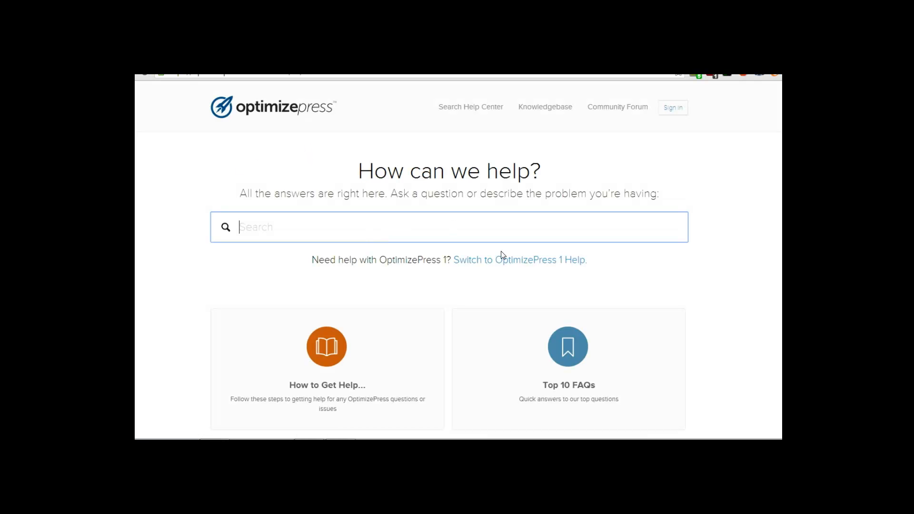
{"action": "scroll", "coordinate": [501, 255], "scroll_direction": "down", "scroll_amount": 5}
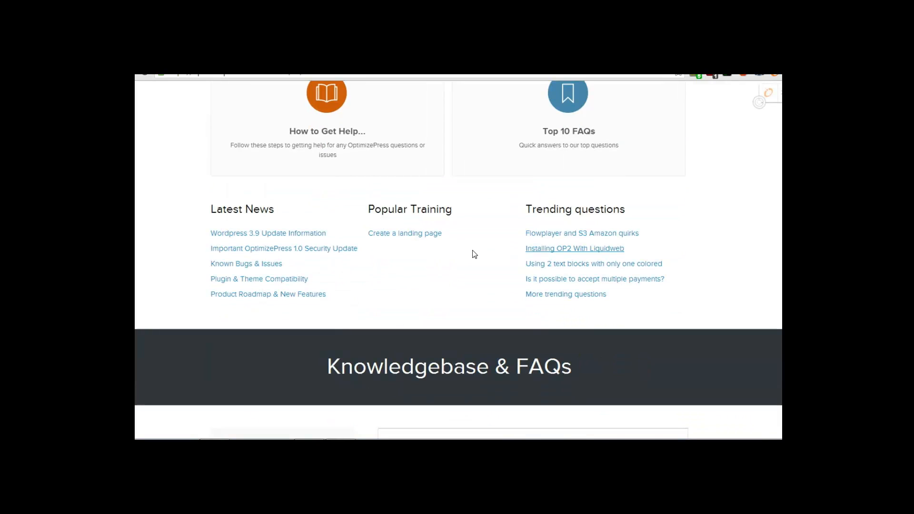
{"action": "scroll", "coordinate": [475, 254], "scroll_direction": "up", "scroll_amount": 5}
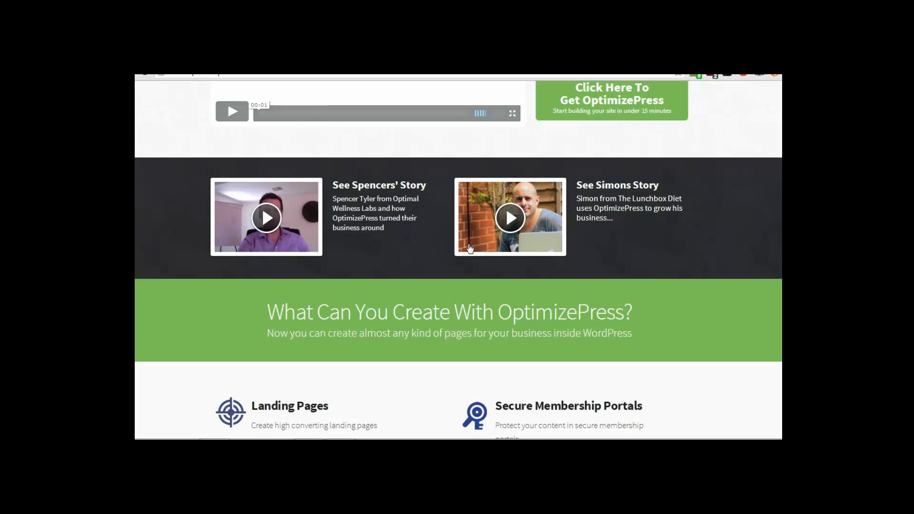
{"action": "scroll", "coordinate": [648, 275], "scroll_direction": "down", "scroll_amount": 10}
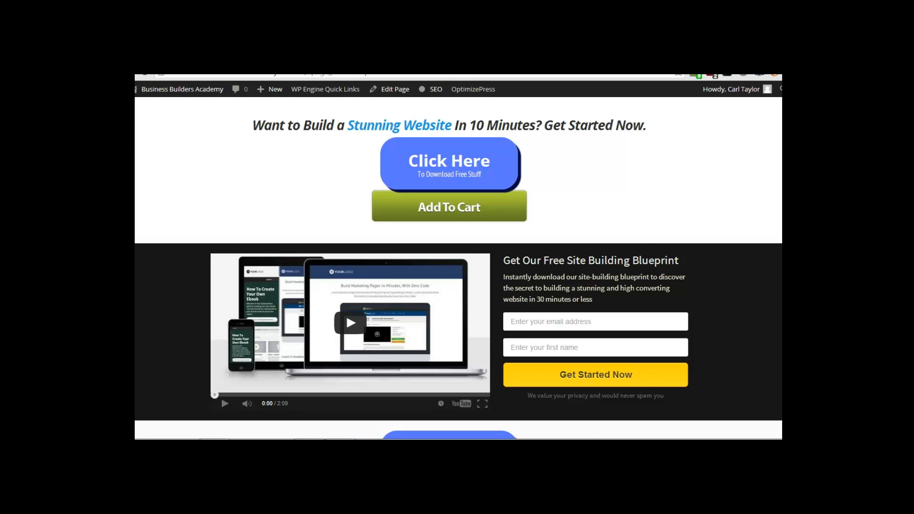
Step: Shrink the browser window to a narrow, phone-like width and check the test opt-in page's responsive layout from headline to footer
{"action": "key", "text": "super+Down"}
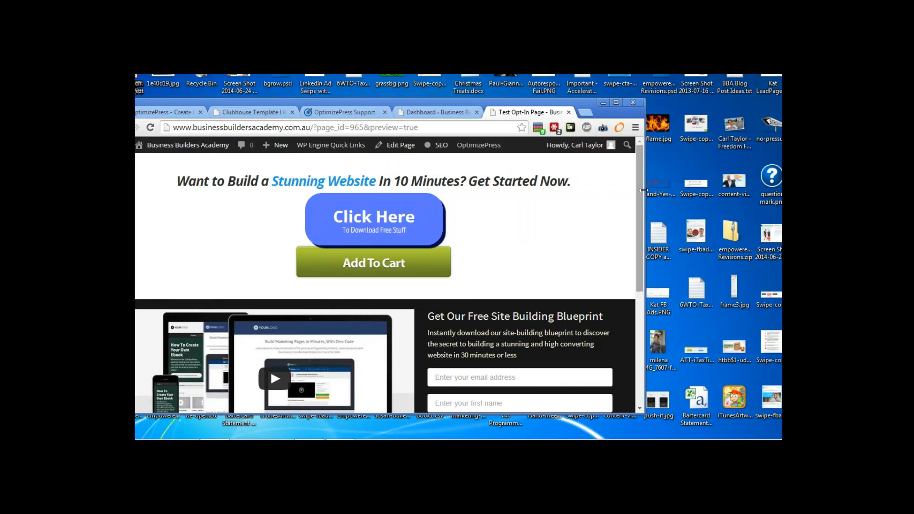
{"action": "left_click_drag", "start_coordinate": [644, 190], "coordinate": [342, 209]}
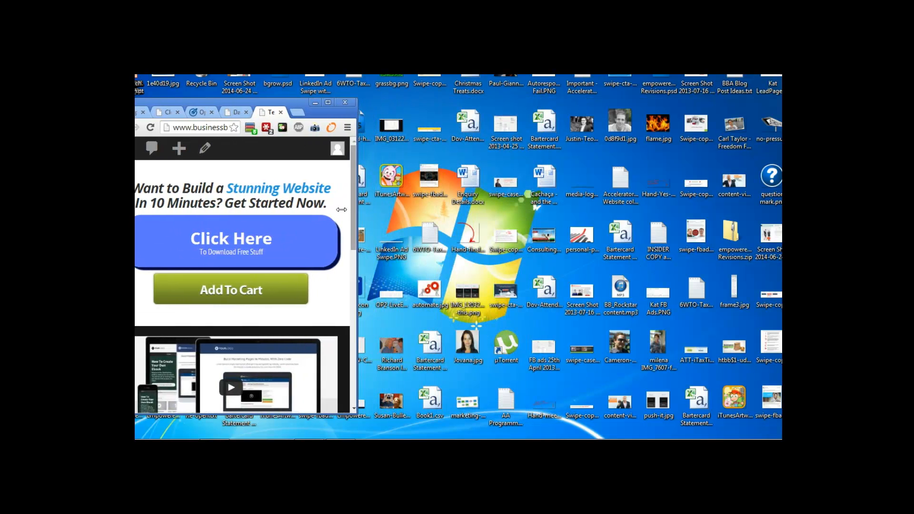
{"action": "scroll", "coordinate": [286, 228], "scroll_direction": "down", "scroll_amount": 10}
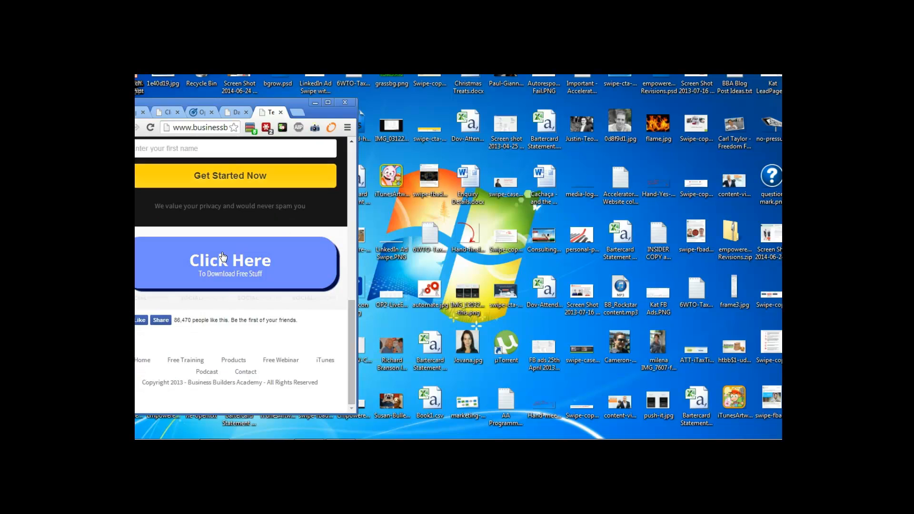
{"action": "scroll", "coordinate": [223, 257], "scroll_direction": "up", "scroll_amount": 9}
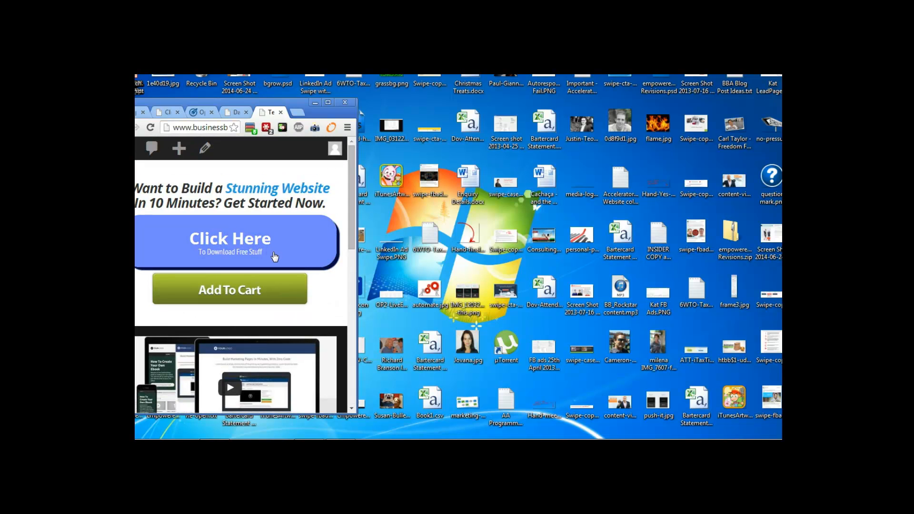
Step: Widen and maximize the browser window again, and look through the feature sections of the OptimizePress sales page
{"action": "left_click_drag", "start_coordinate": [366, 242], "coordinate": [782, 245]}
{"action": "left_click", "coordinate": [761, 102]}
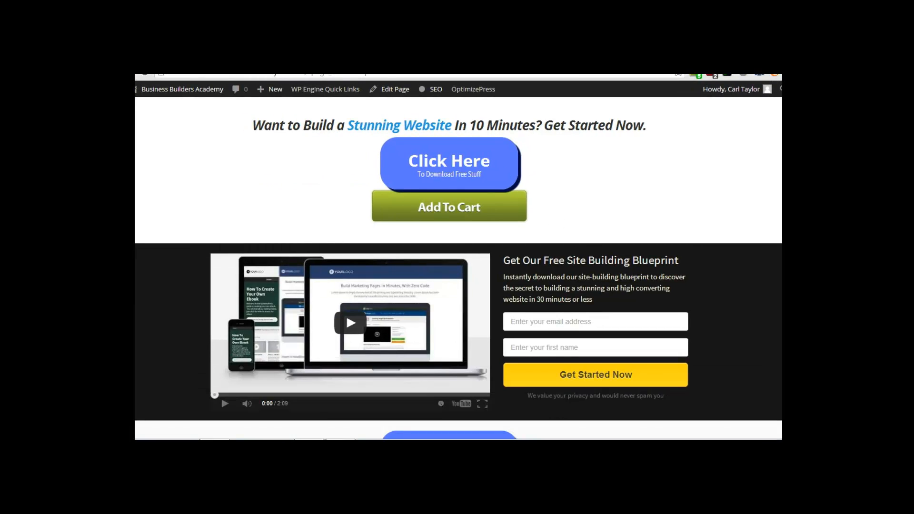
{"action": "scroll", "coordinate": [458, 257], "scroll_direction": "down", "scroll_amount": 10}
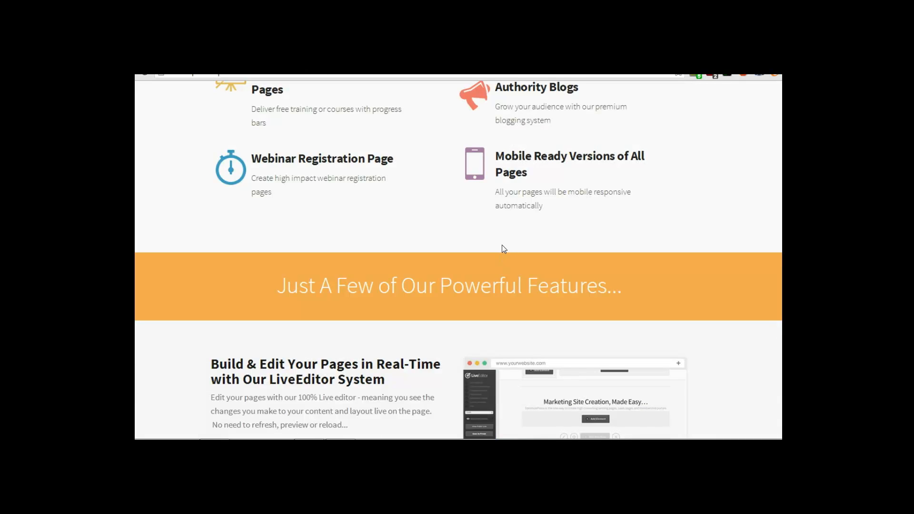